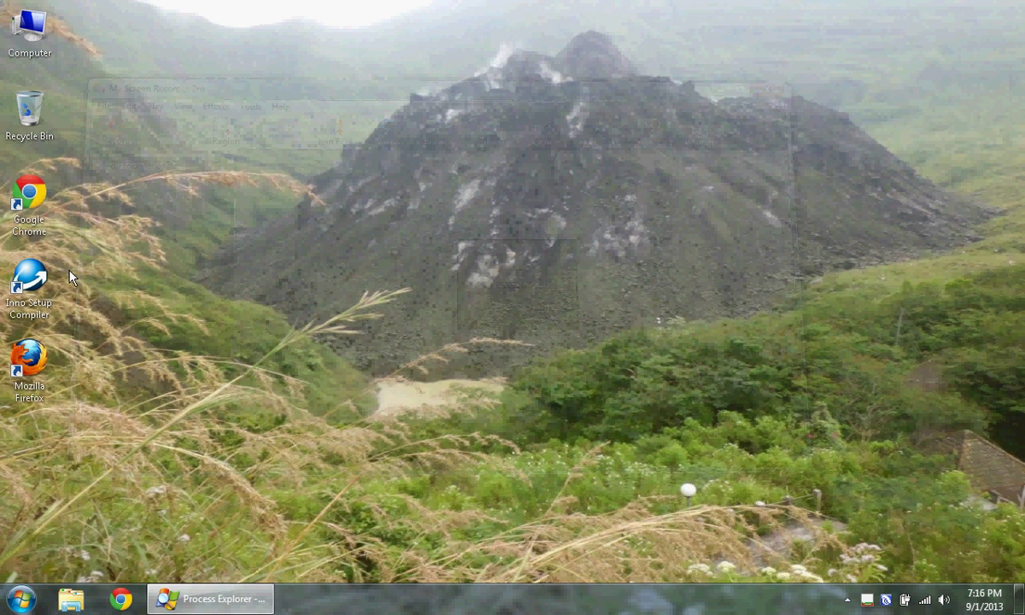
pyautogui.click(43, 221)
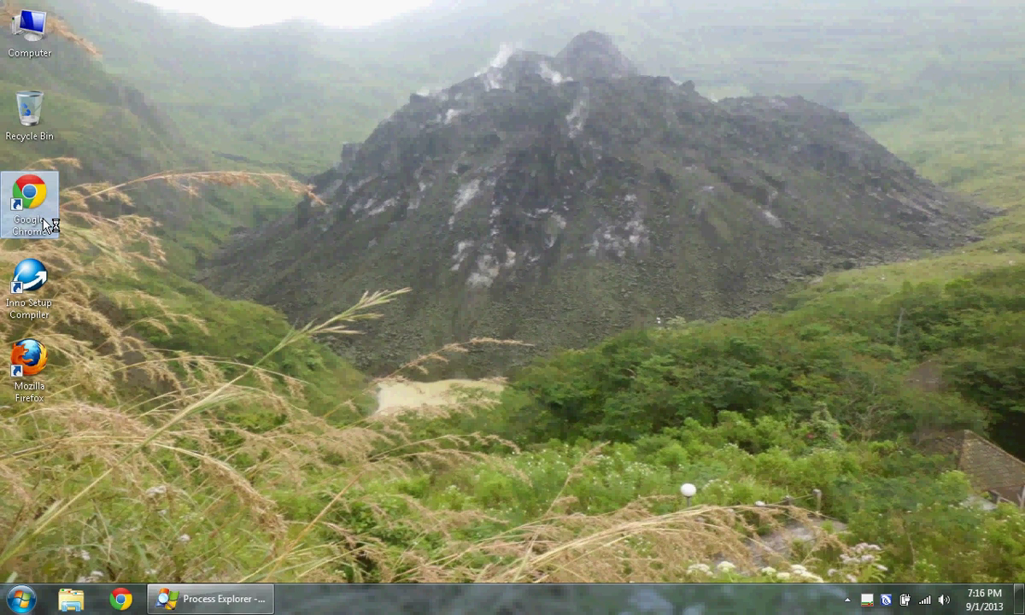
pyautogui.doubleClick(43, 221)
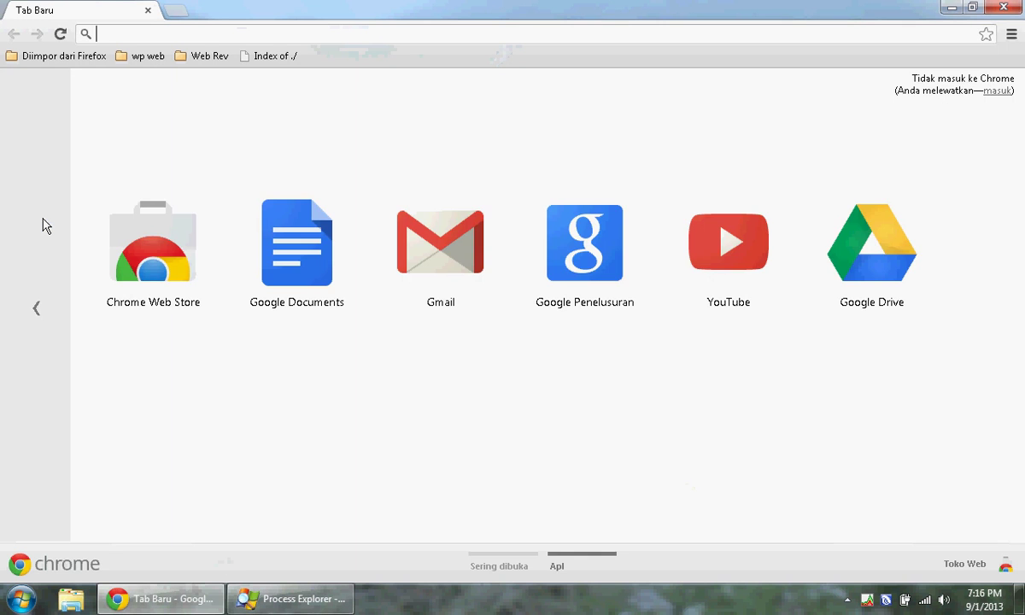
pyautogui.write('www')
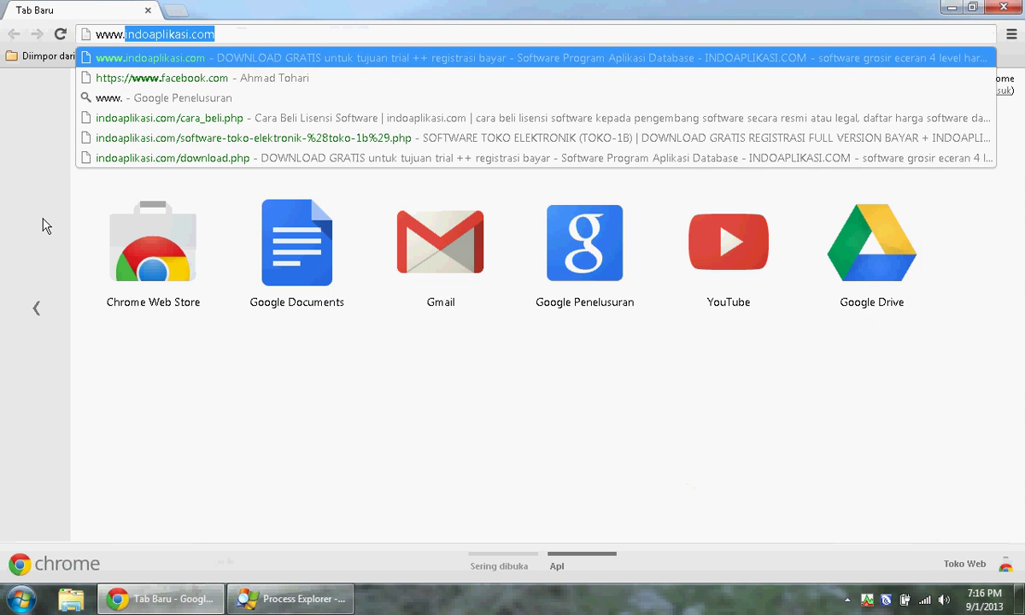
pyautogui.write('.indoaplika')
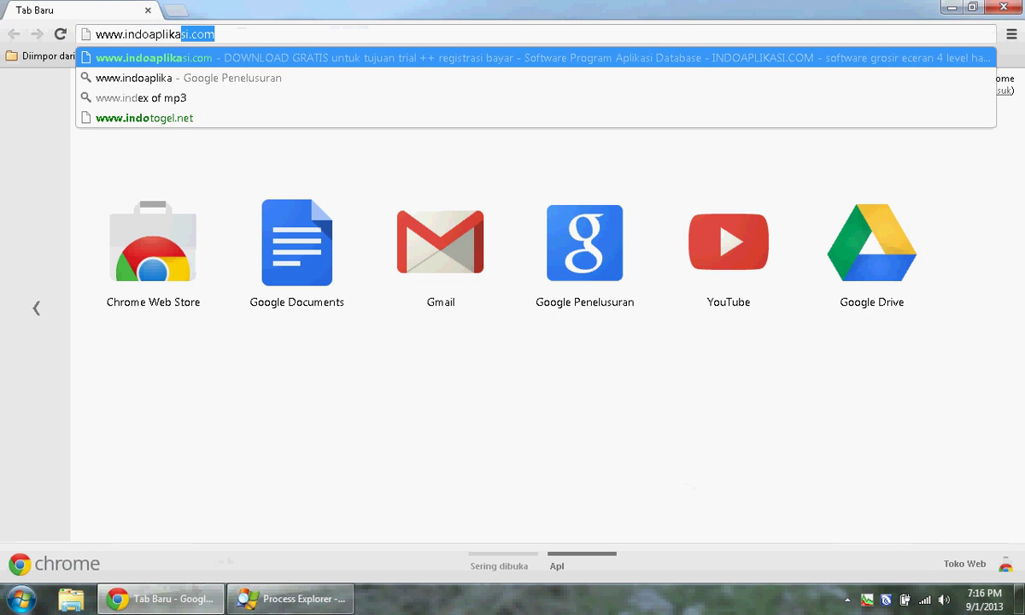
pyautogui.write('si.com')
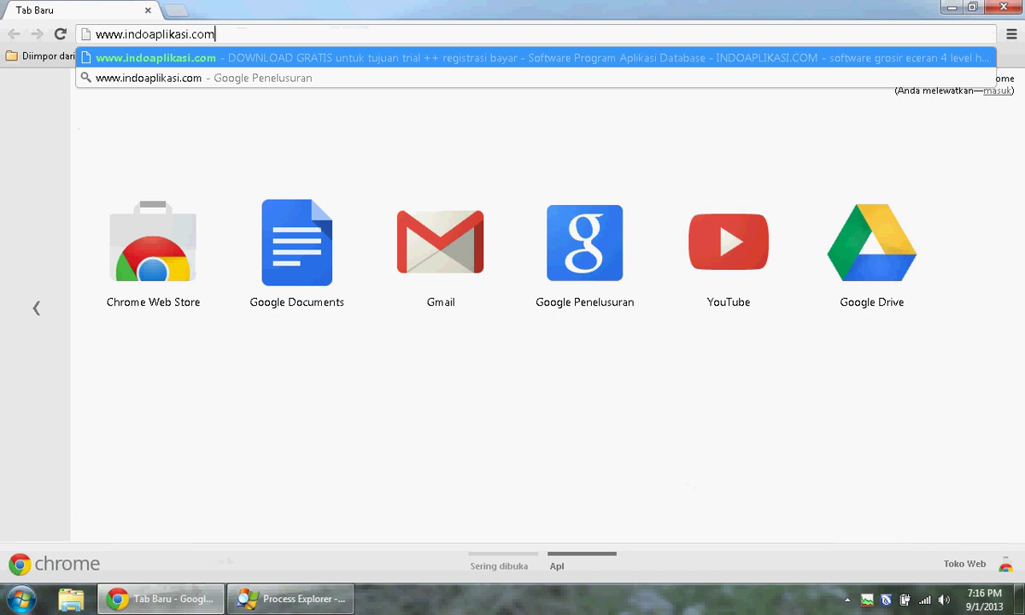
pyautogui.press('Return')
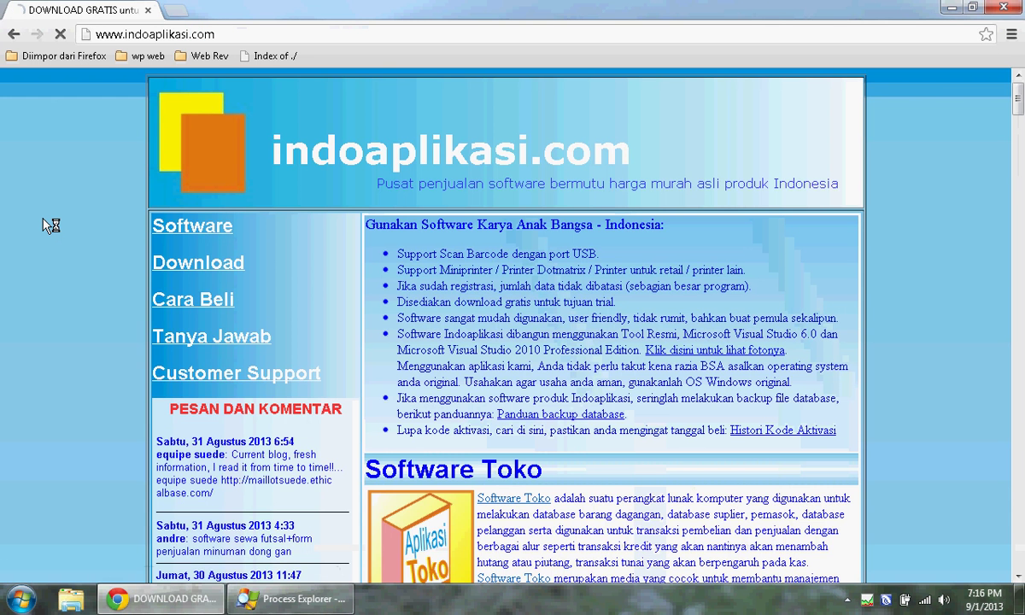
# - Open software-it.com in a new browser tab
pyautogui.hotkey('ctrl', 't')
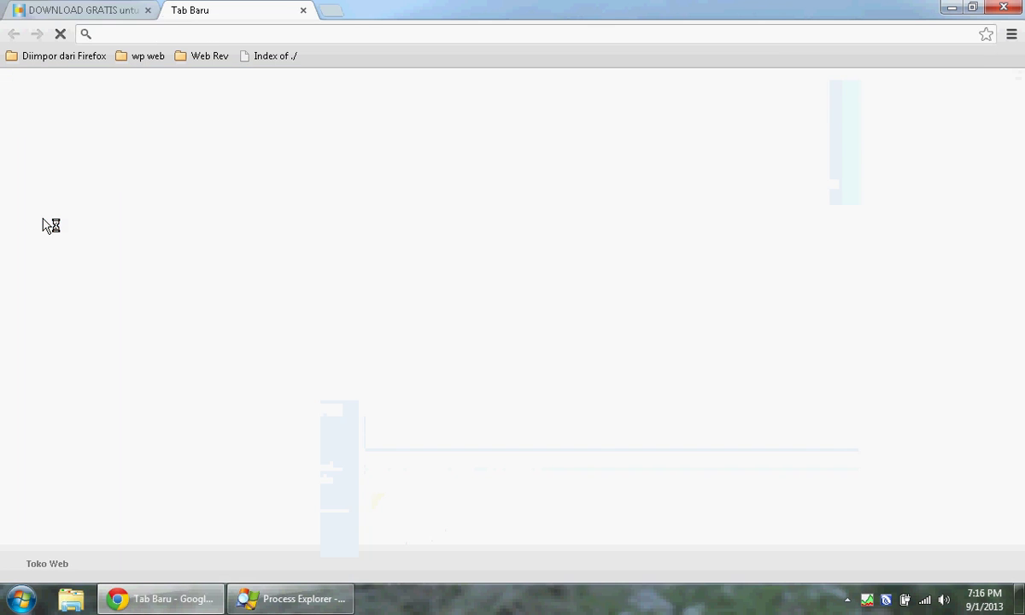
pyautogui.write('software')
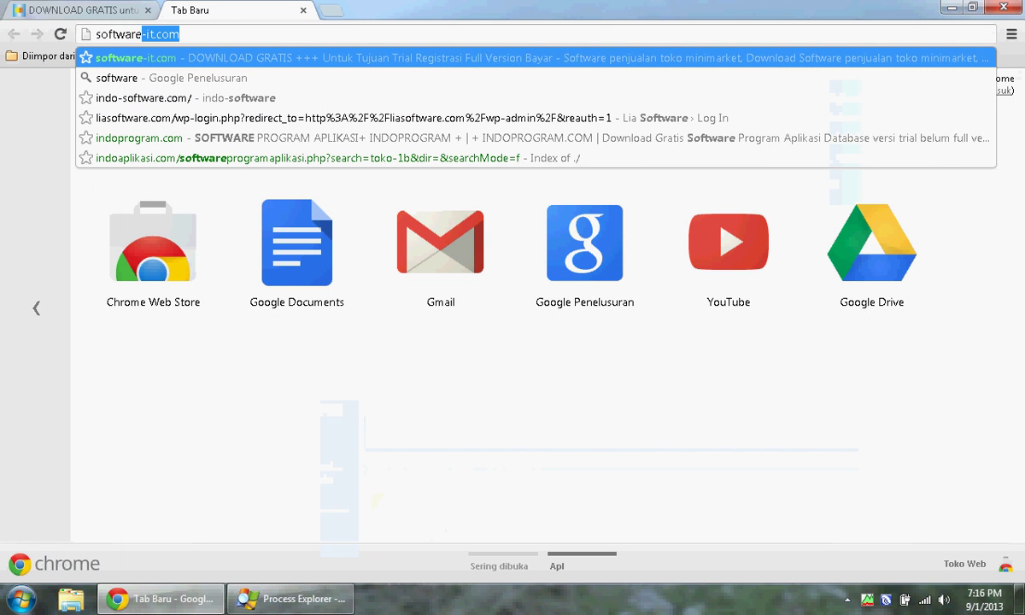
pyautogui.write('-it.com')
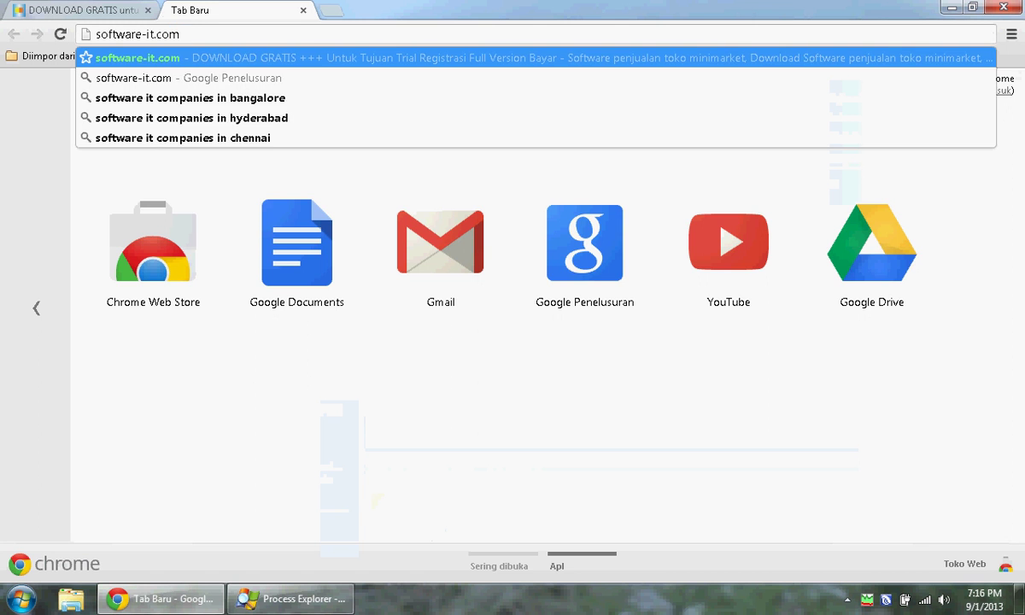
pyautogui.press('Return')
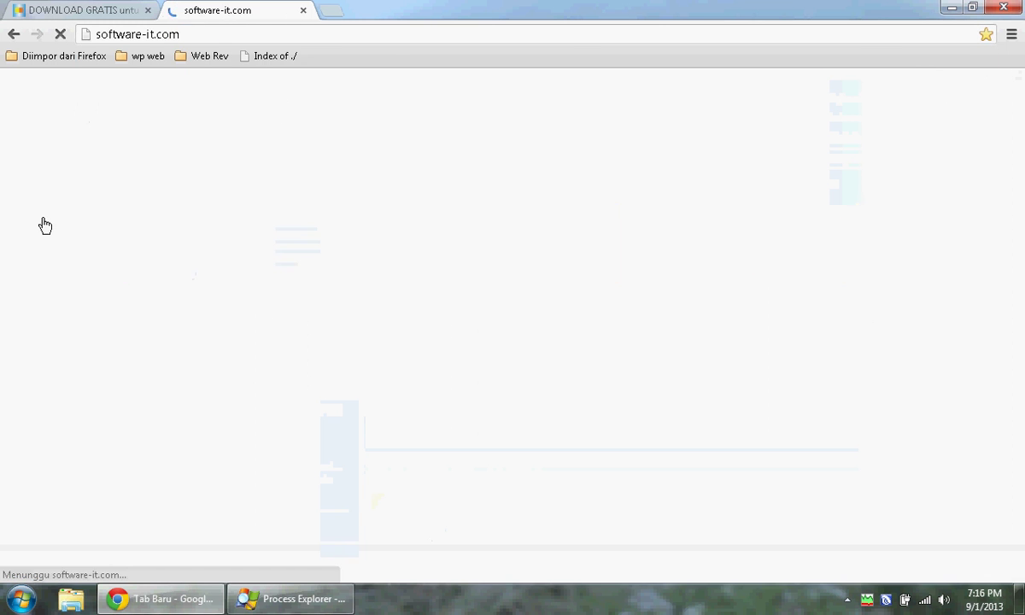
# - Open indoprogram.com in another new tab, and close both the indoprogram.com and software-it.com tabs
pyautogui.hotkey('ctrl', 't')
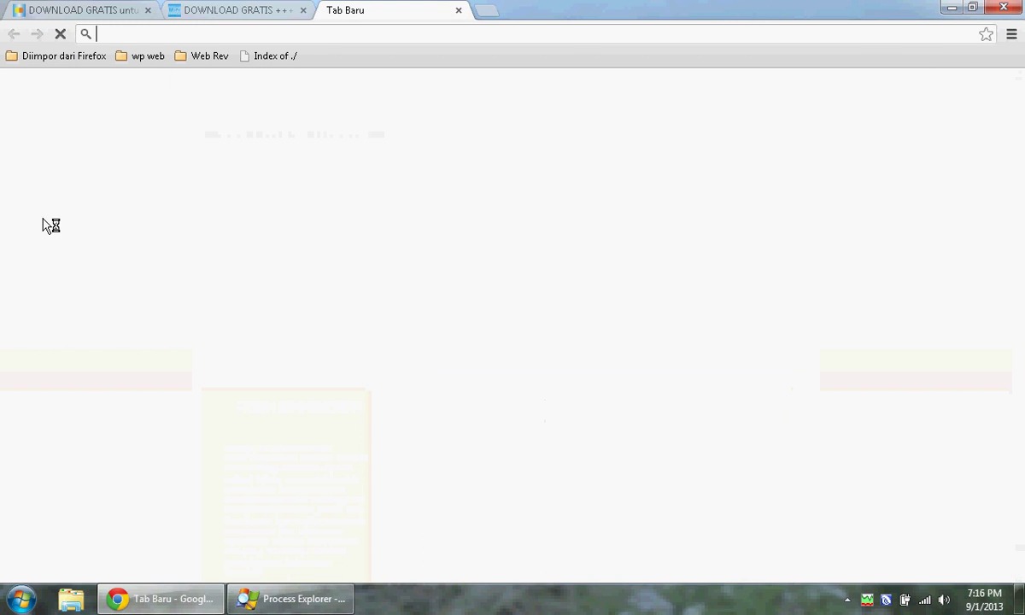
pyautogui.write('indo')
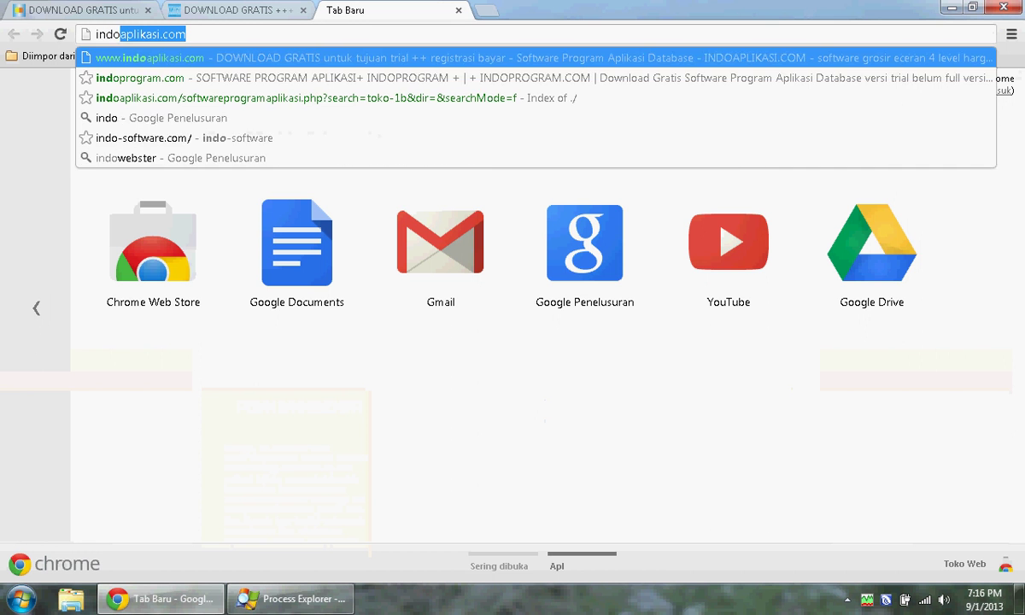
pyautogui.write('prof')
pyautogui.press('BackSpace')
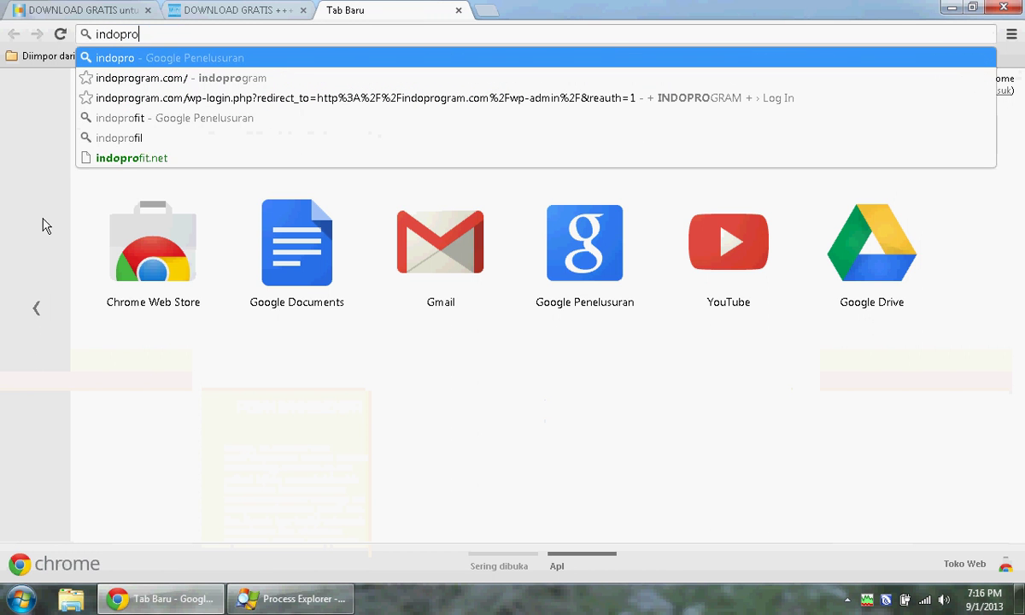
pyautogui.write('gram.com')
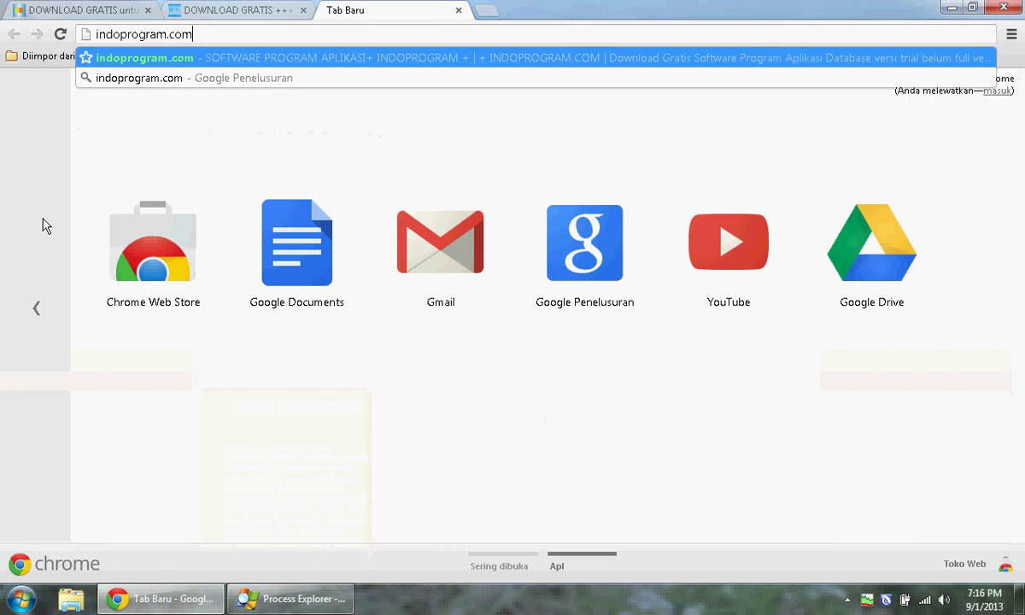
pyautogui.press('Return')
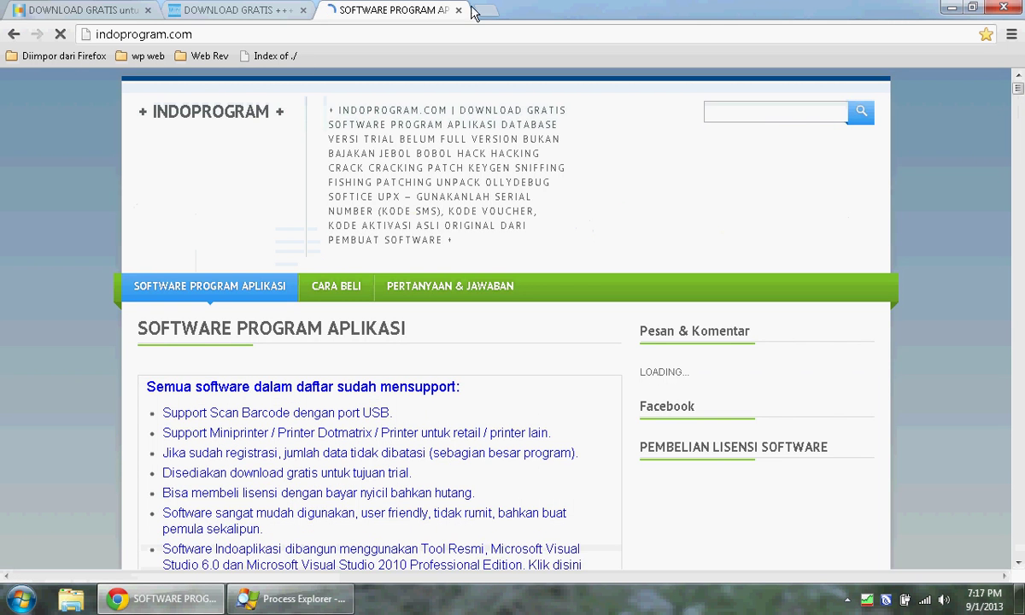
pyautogui.click(459, 10)
pyautogui.click(304, 10)
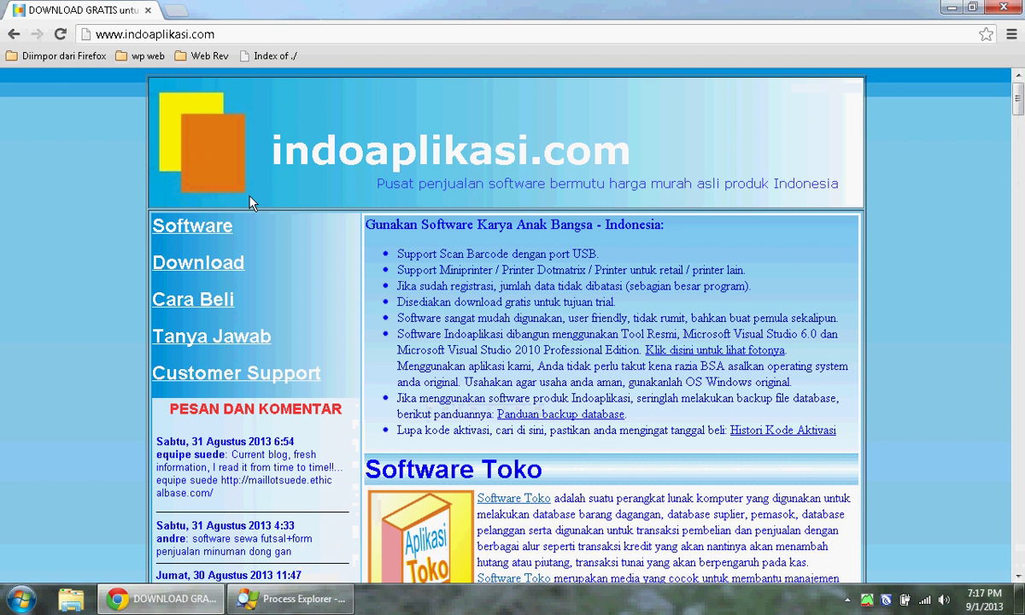
# - Download software-toko-grosir-(toko-1b).zip from the toko-1b folder on the site's Download page and show the list of all downloads
pyautogui.click(210, 264)
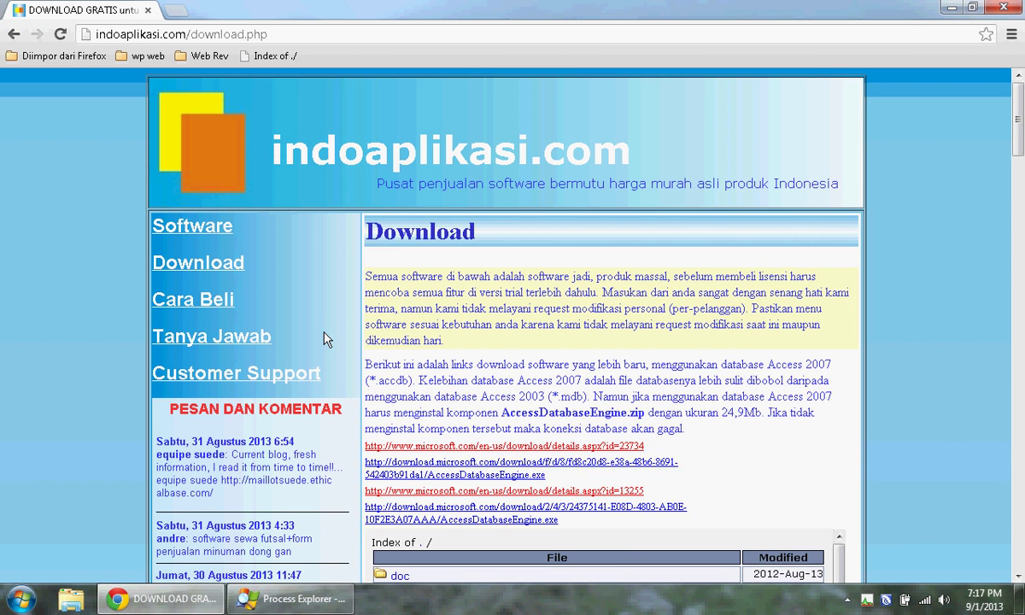
pyautogui.scroll(-5, 324, 339)
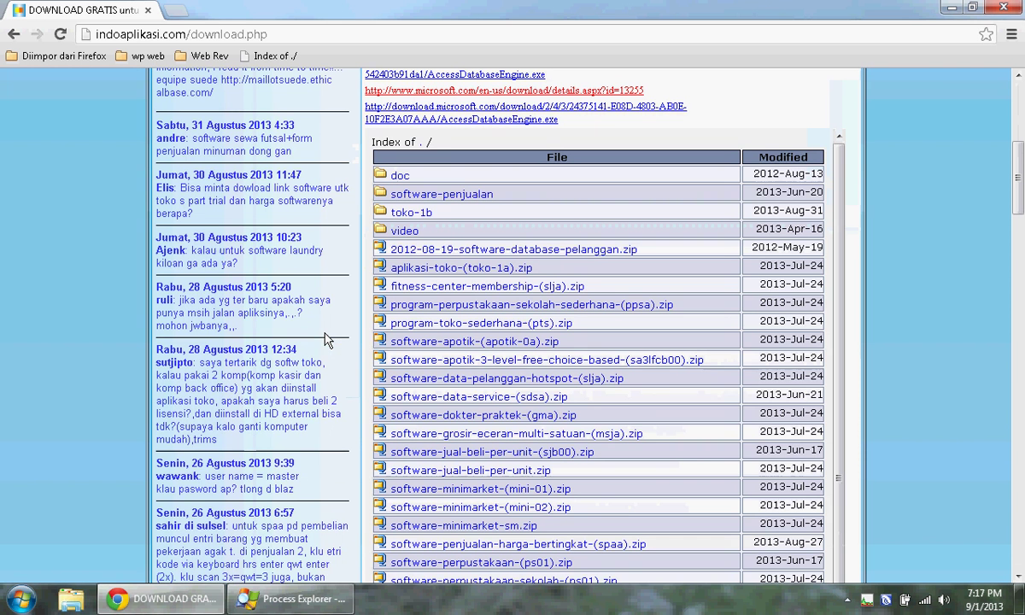
pyautogui.click(421, 215)
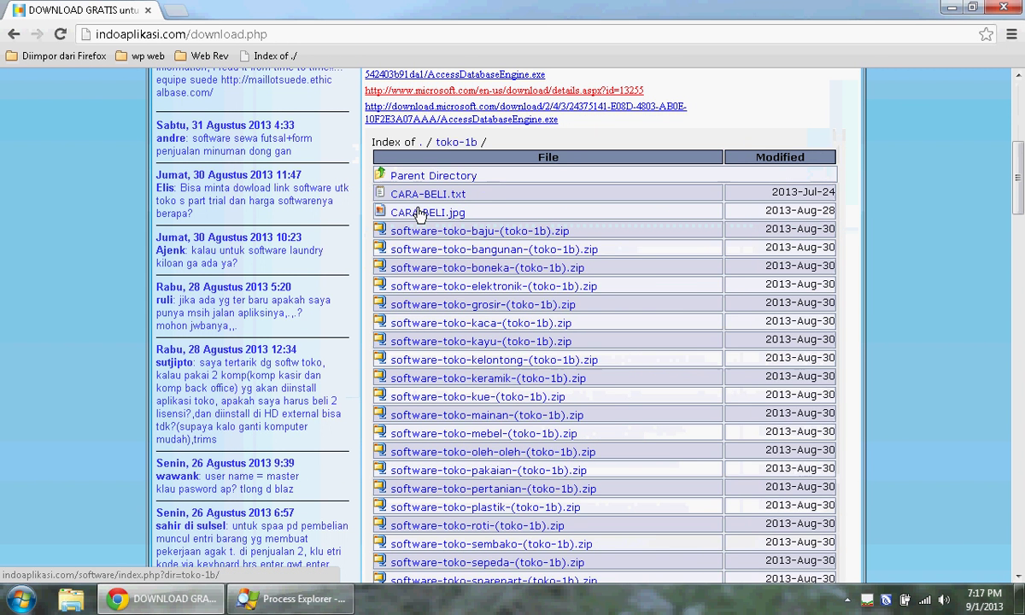
pyautogui.click(518, 305)
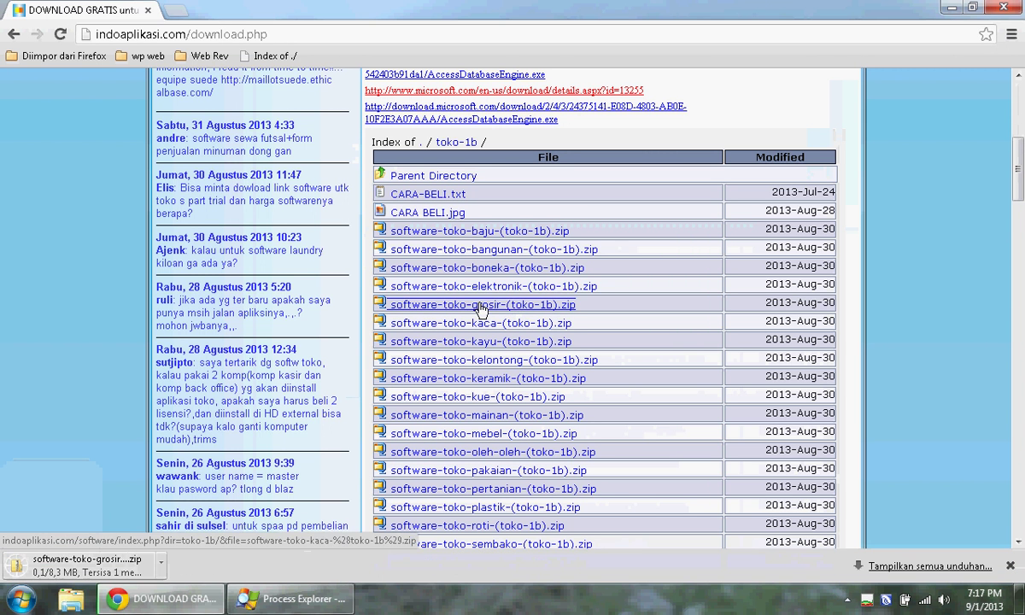
pyautogui.click(886, 566)
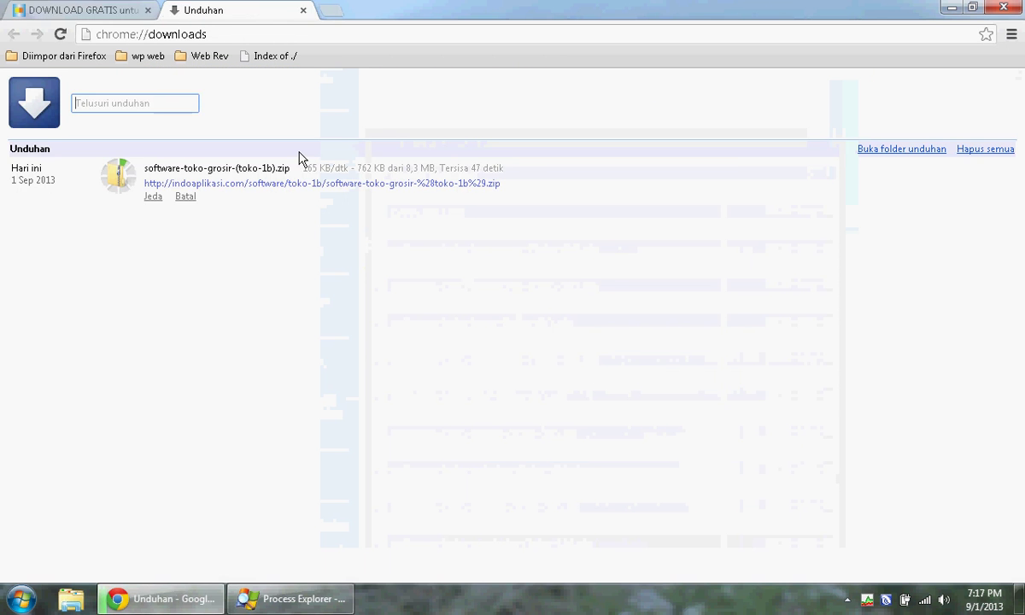
# - Open the bookmarked "Index of ./" page in a new tab and view the software-toko-grosir-(toko-1b).php product page
pyautogui.click(332, 12)
pyautogui.click(254, 56)
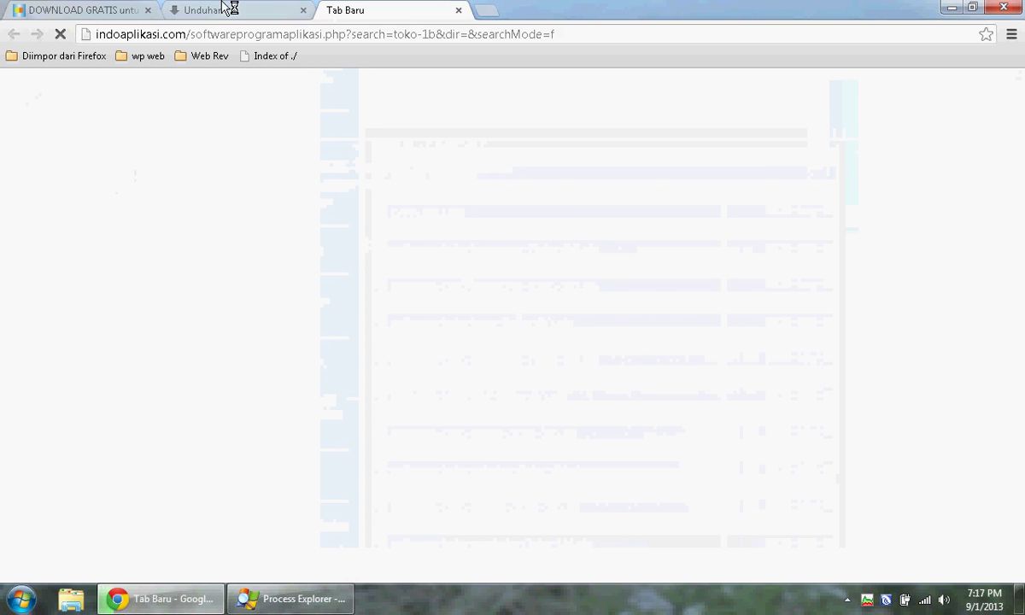
pyautogui.click(230, 9)
pyautogui.click(386, 11)
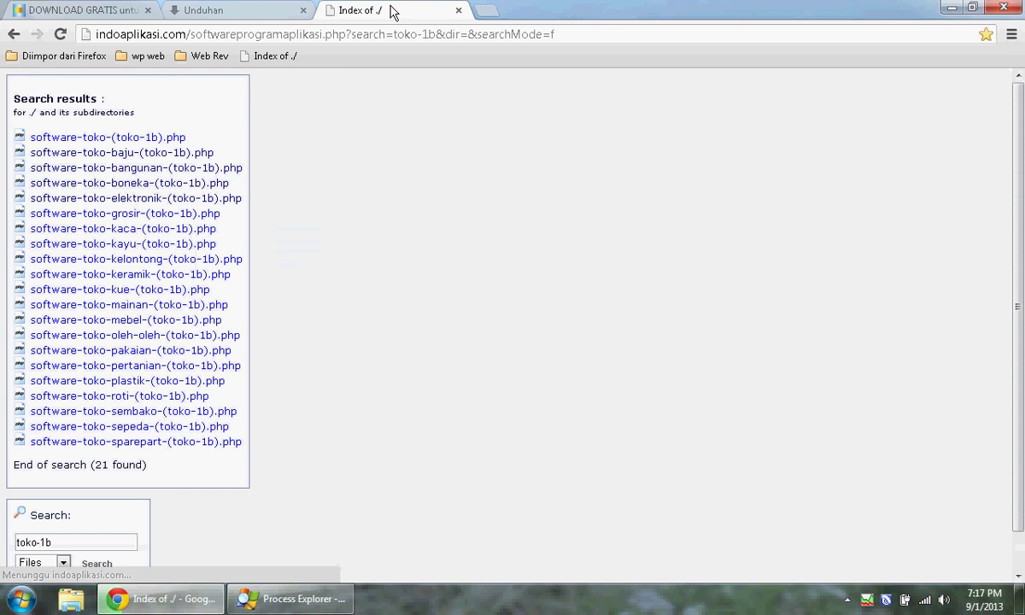
pyautogui.click(177, 215)
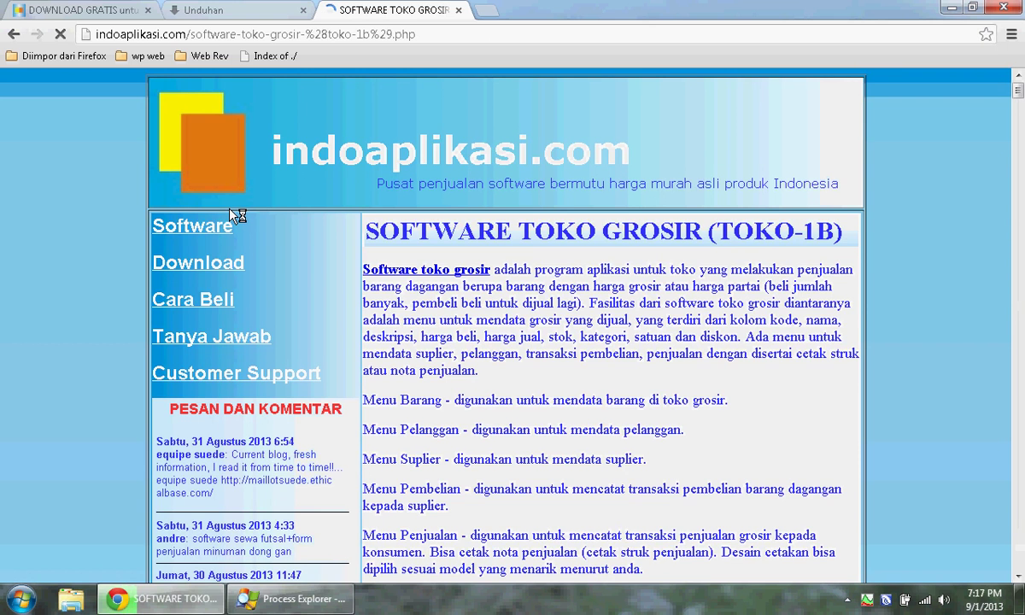
pyautogui.click(66, 37)
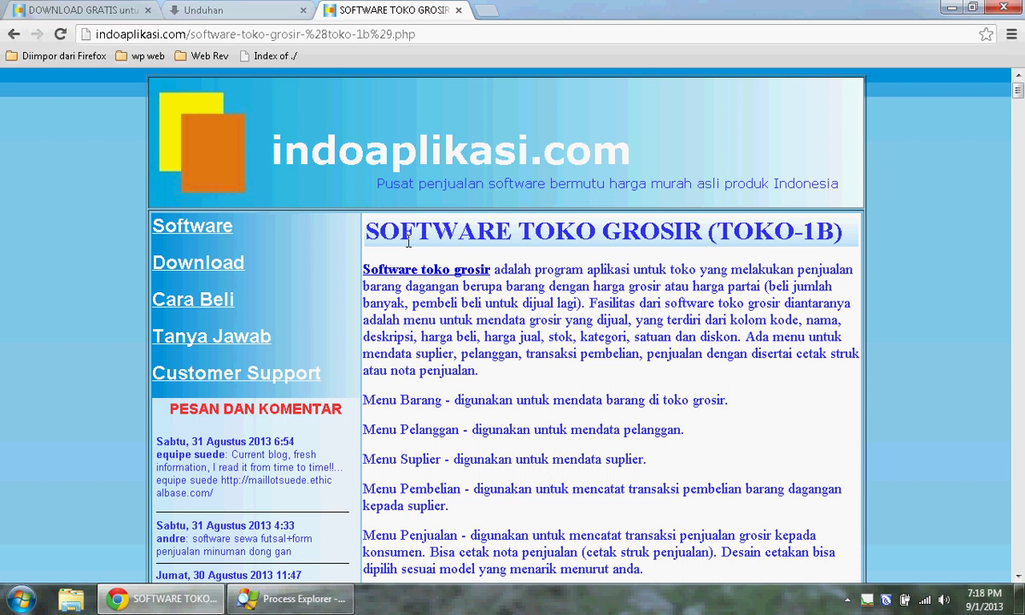
# - Open the Downloads folder from the downloads list and extract the zip with WinRAR into a software-toko-grosir-(toko-1b) folder
pyautogui.click(223, 10)
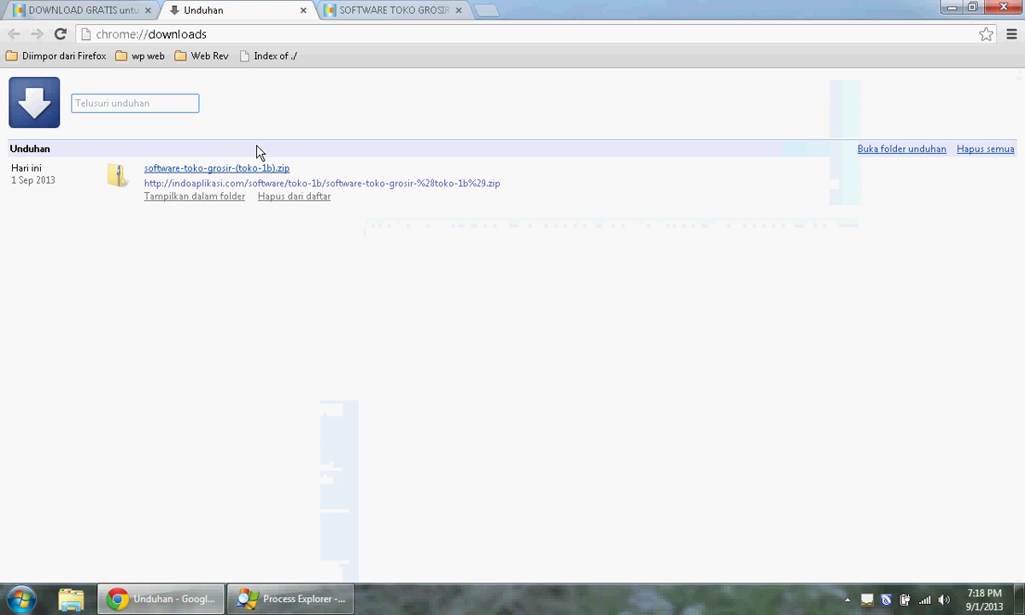
pyautogui.click(874, 154)
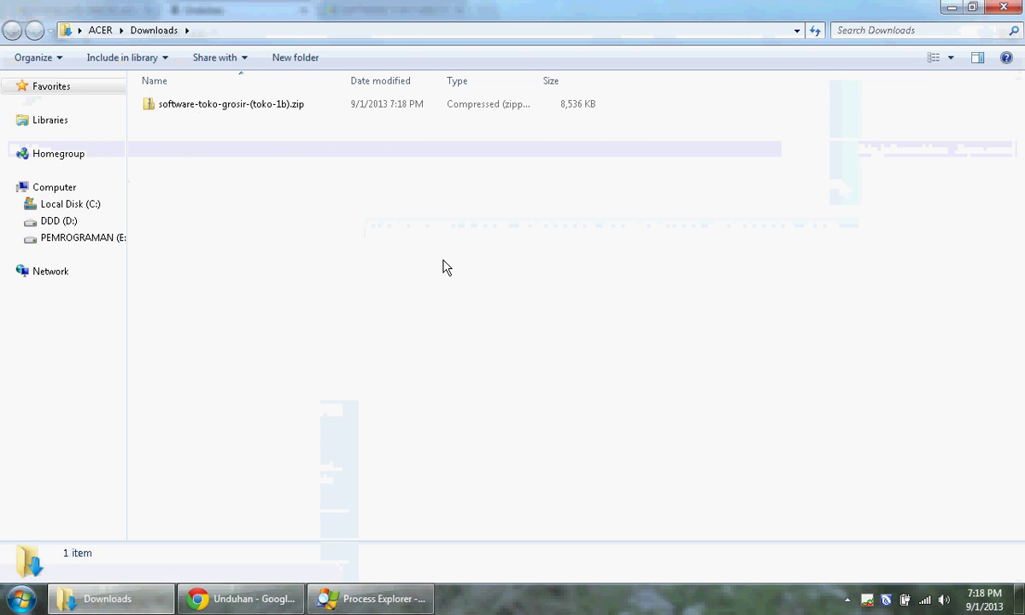
pyautogui.rightClick(273, 104)
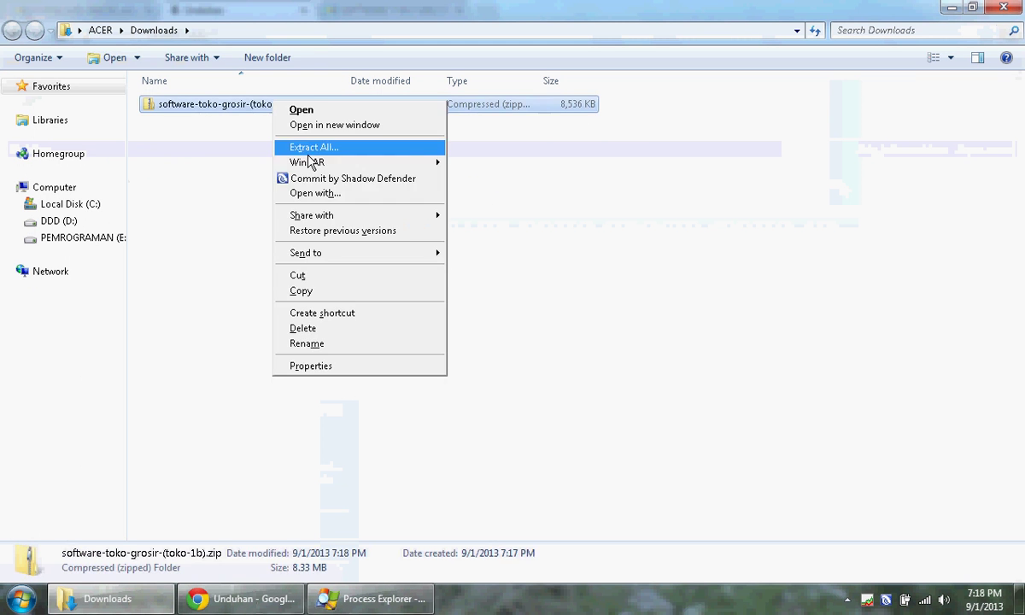
pyautogui.moveTo(328, 163)
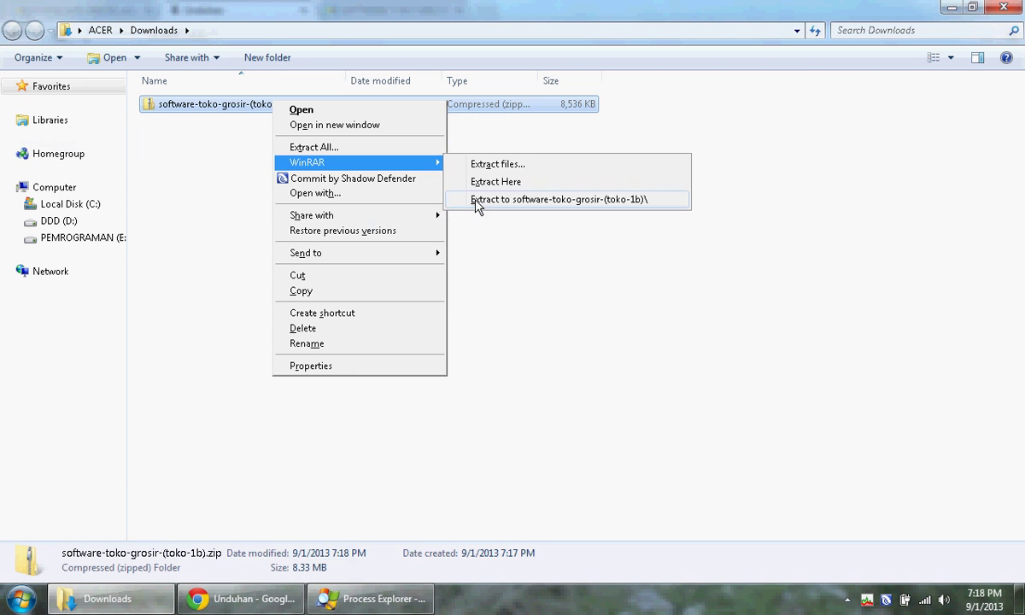
pyautogui.click(474, 199)
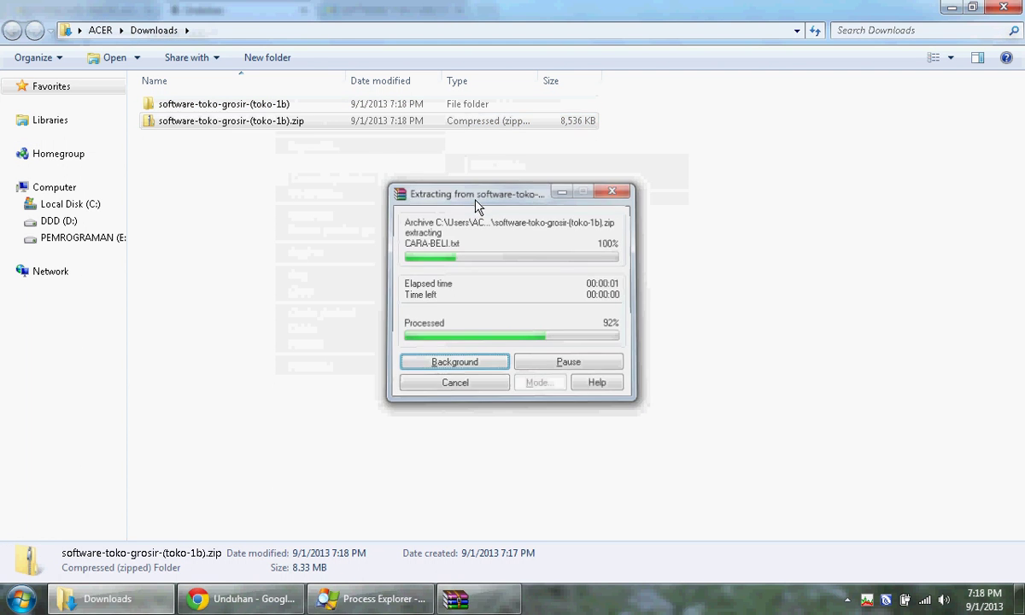
# - Open the extracted software-toko-grosir-(toko-1b) folder and run the installer software-toko-grosir-(toko-1b).exe
pyautogui.click(257, 107)
pyautogui.doubleClick(256, 107)
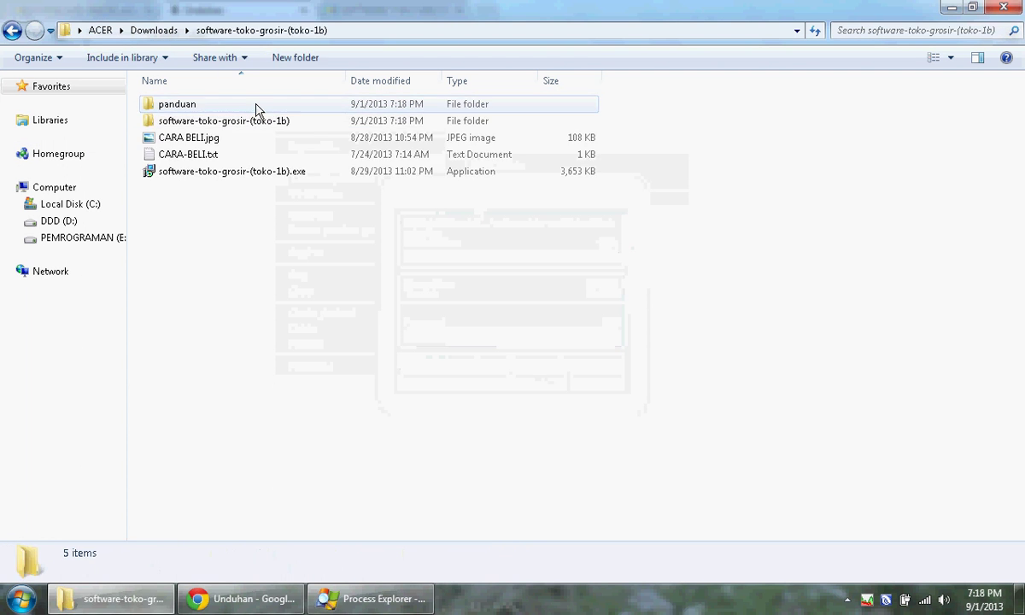
pyautogui.click(274, 174)
pyautogui.doubleClick(274, 174)
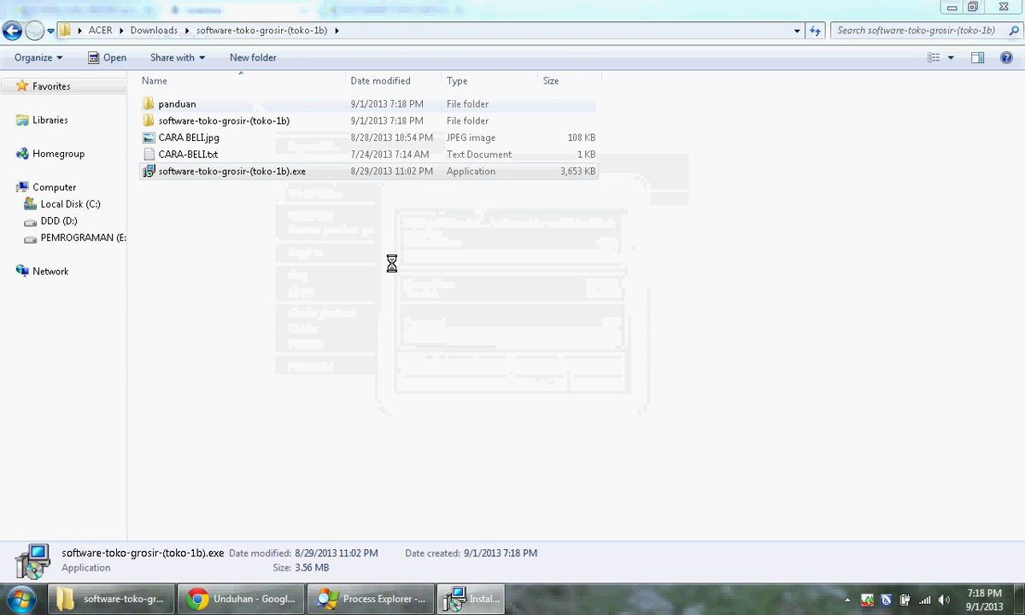
# - Install Software Toko Grosir (Toko-1B) with the default settings, finish with the run-program option enabled, and close the folder window
pyautogui.click(604, 427)
pyautogui.click(604, 427)
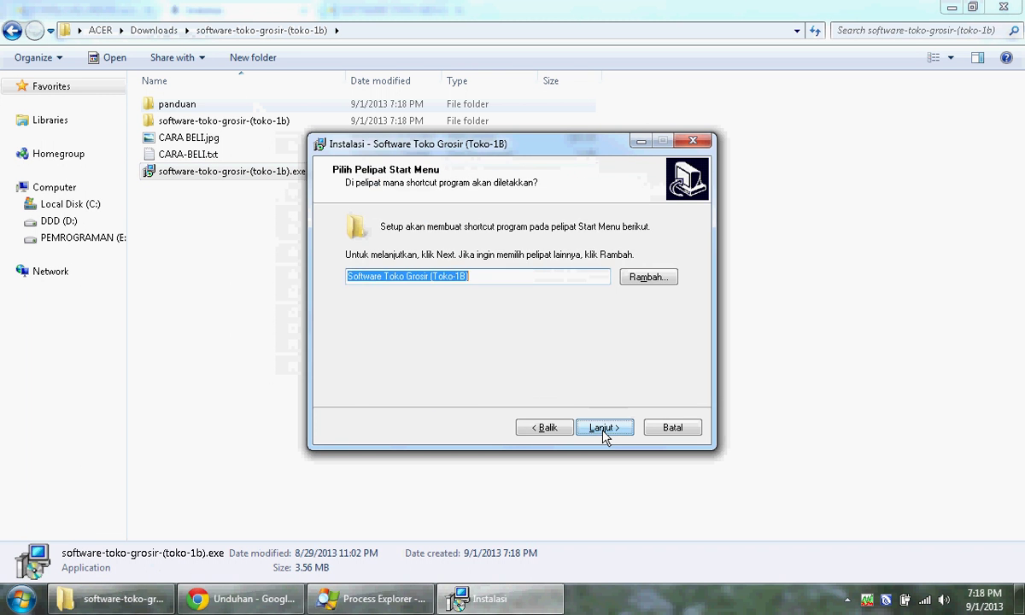
pyautogui.click(604, 427)
pyautogui.click(604, 427)
pyautogui.click(604, 427)
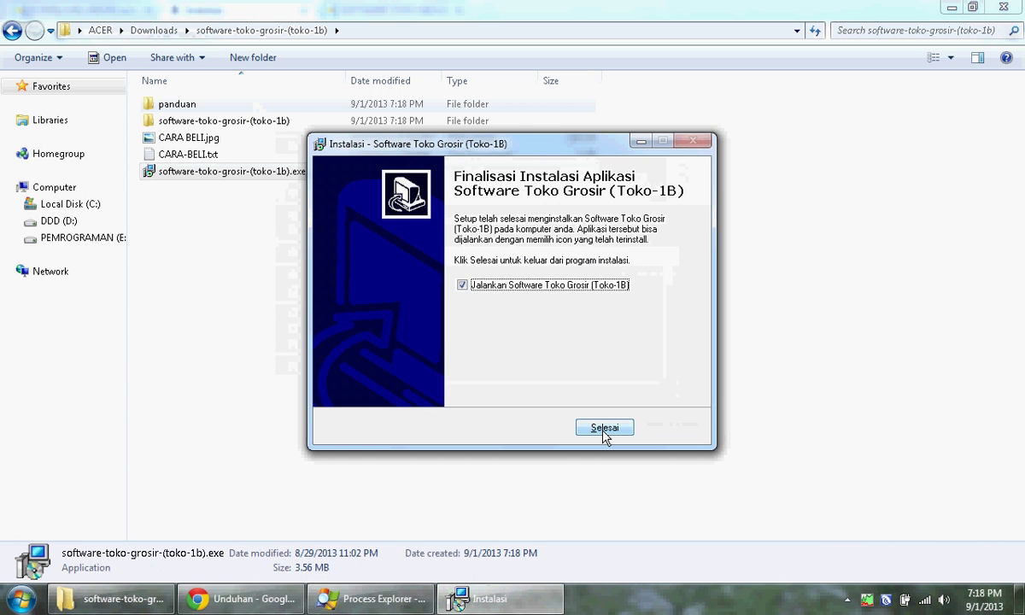
pyautogui.click(605, 431)
pyautogui.hotkey('alt', 'F4')
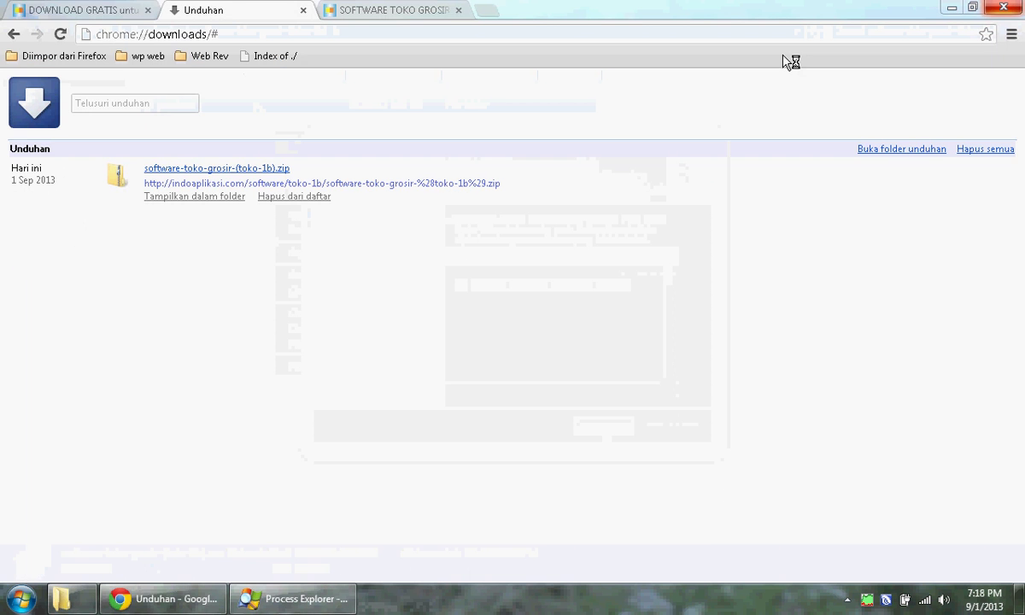
# - Close the downloads and product page tabs and minimize the browser to reveal the program's login window
pyautogui.click(303, 10)
pyautogui.click(299, 10)
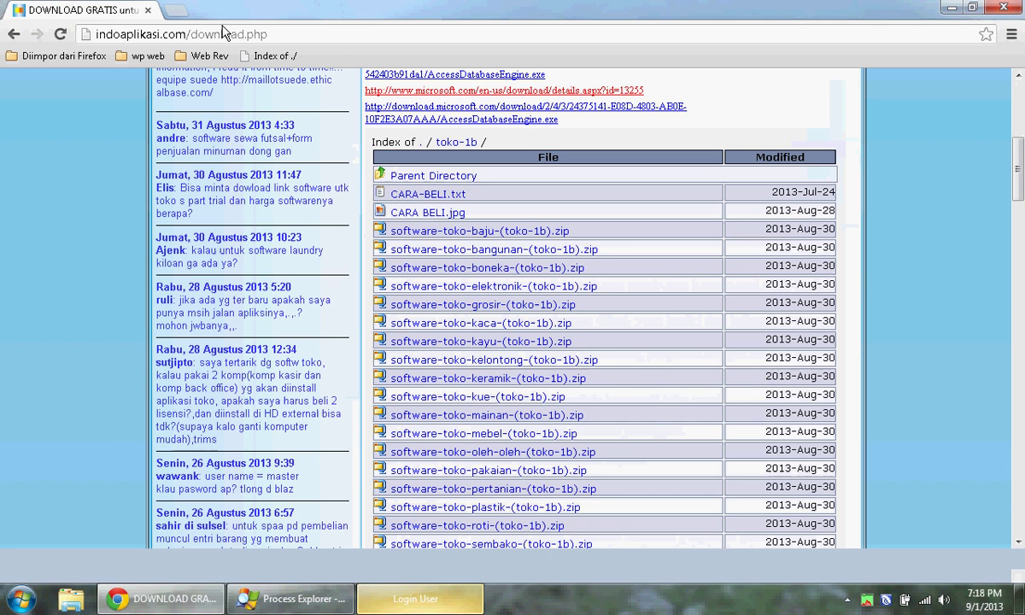
pyautogui.click(951, 7)
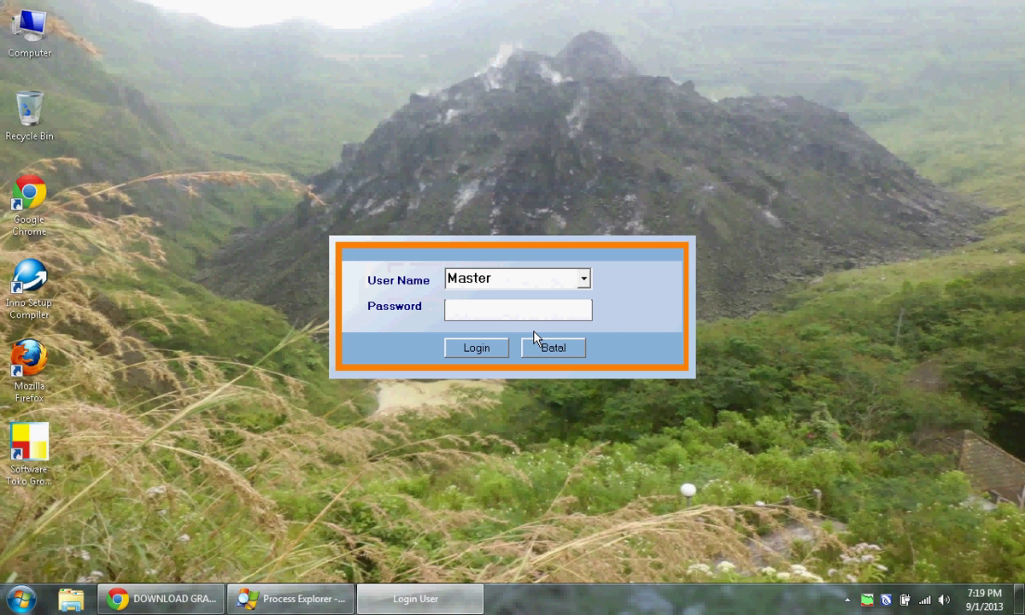
# - Log in as Master with a blank password and dismiss the Registrasi dialog without entering a voucher serial
pyautogui.press('Return')
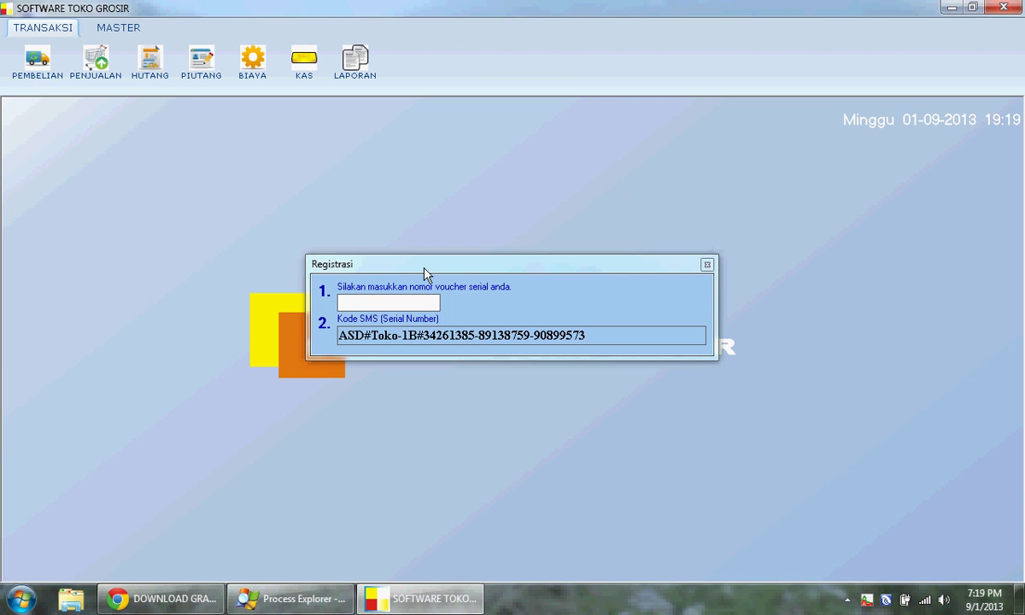
pyautogui.click(395, 304)
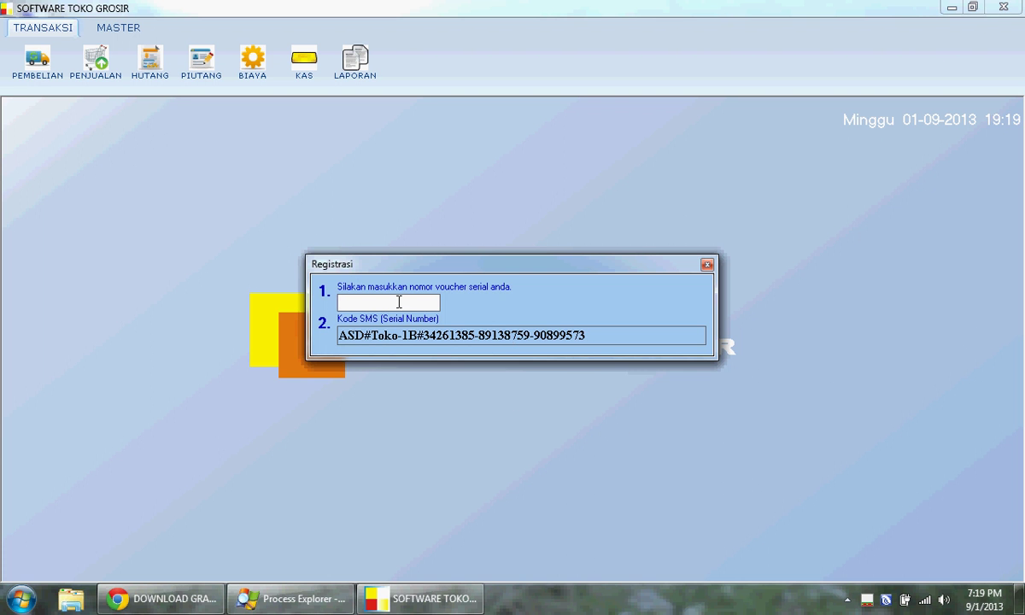
pyautogui.moveTo(427, 264); pyautogui.dragTo(452, 206)
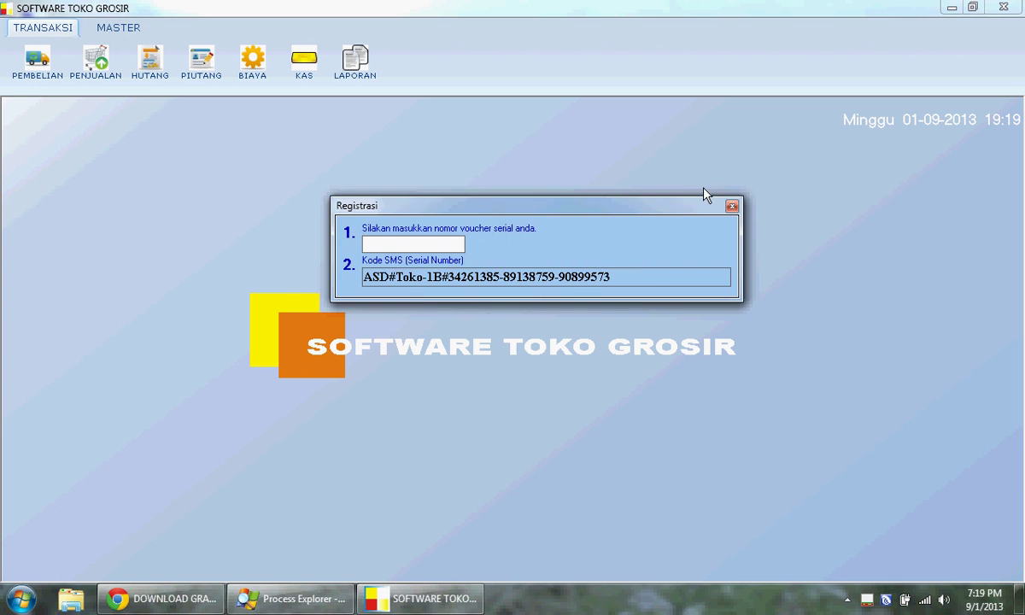
pyautogui.click(731, 206)
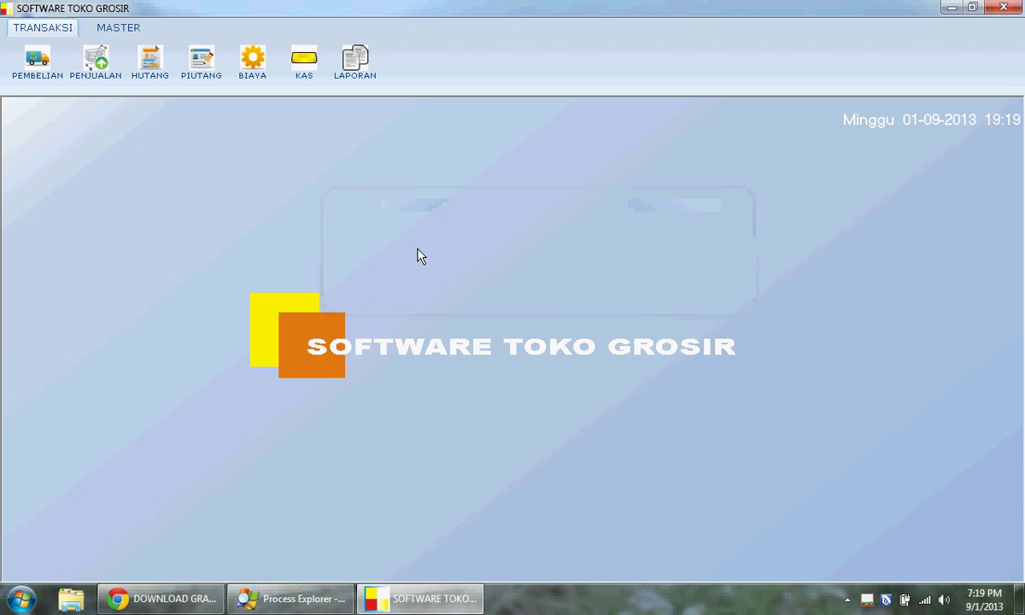
# - View the Barang, Suplier and Pelanggan master data lists
pyautogui.click(133, 26)
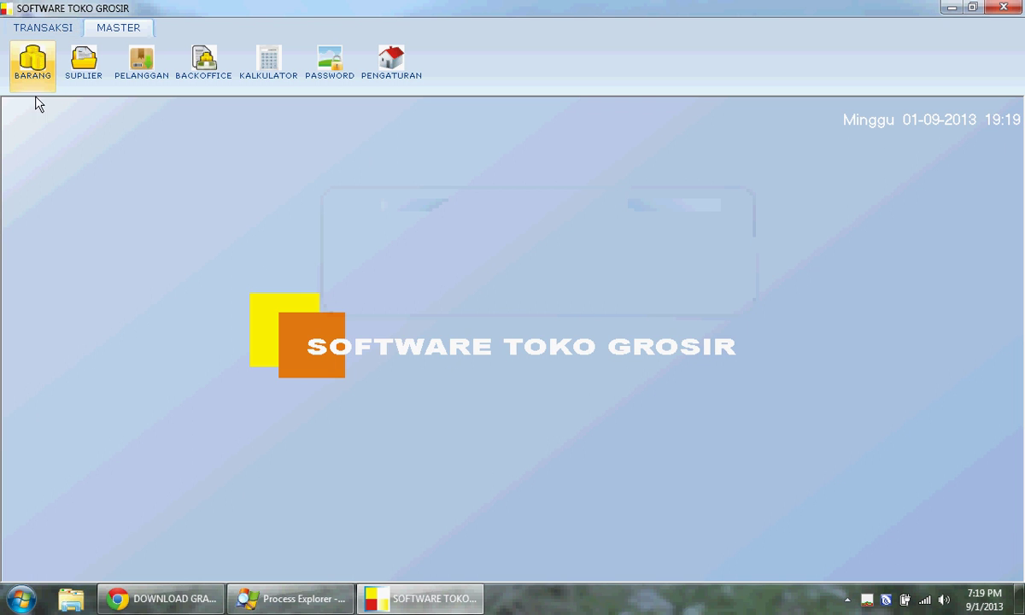
pyautogui.click(49, 72)
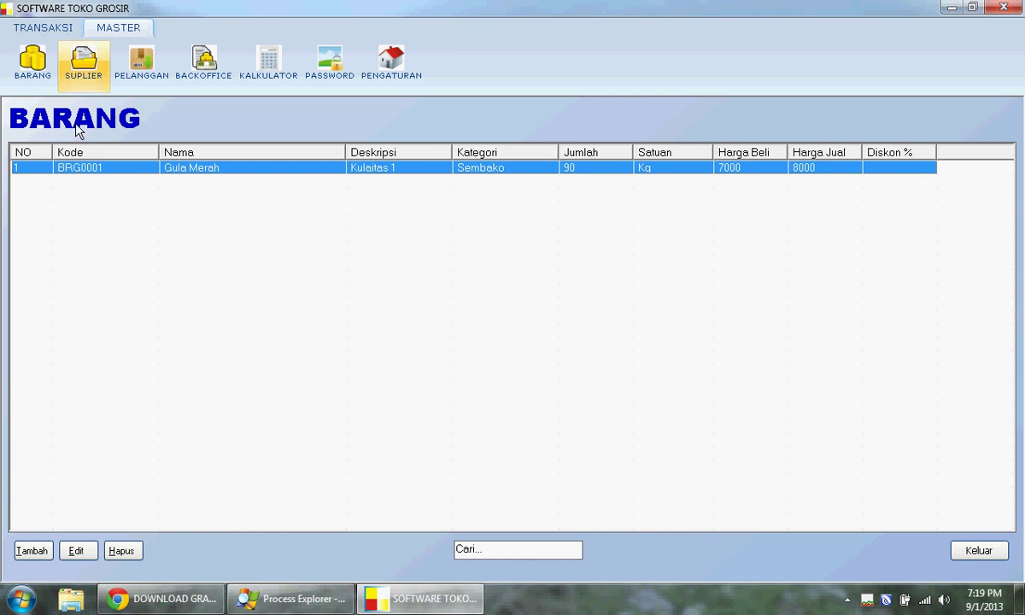
pyautogui.click(88, 72)
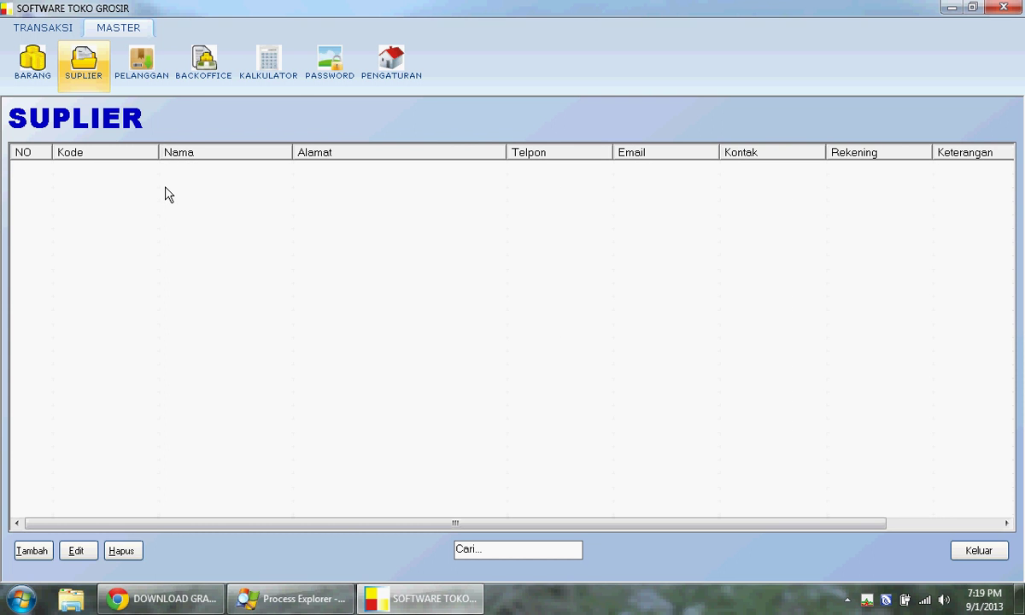
pyautogui.click(142, 69)
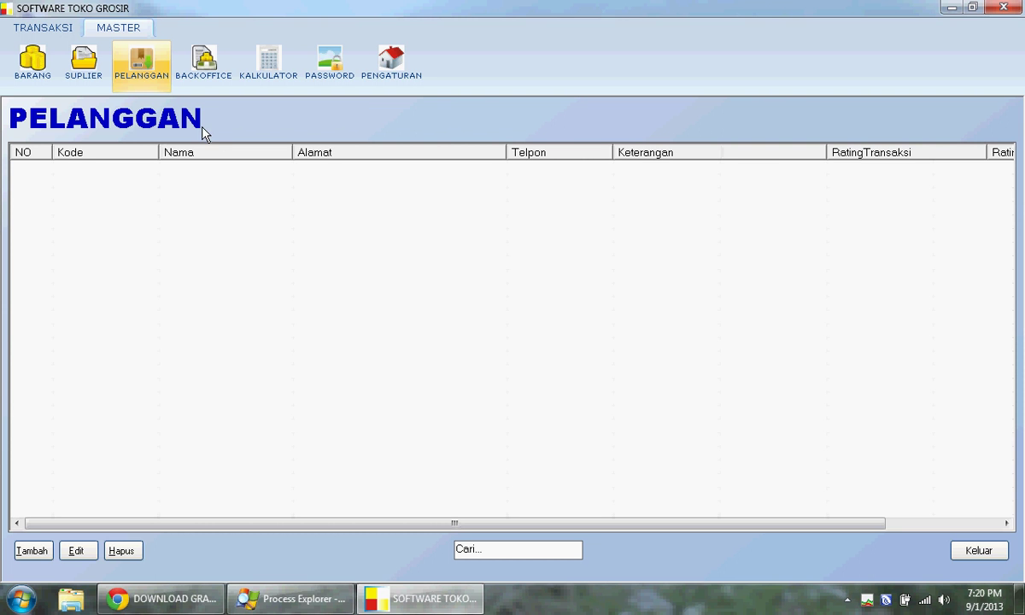
# - In Back Office, preview a sheet of multiple barcodes for item BRG0001 at size 1100 and close the preview
pyautogui.click(216, 60)
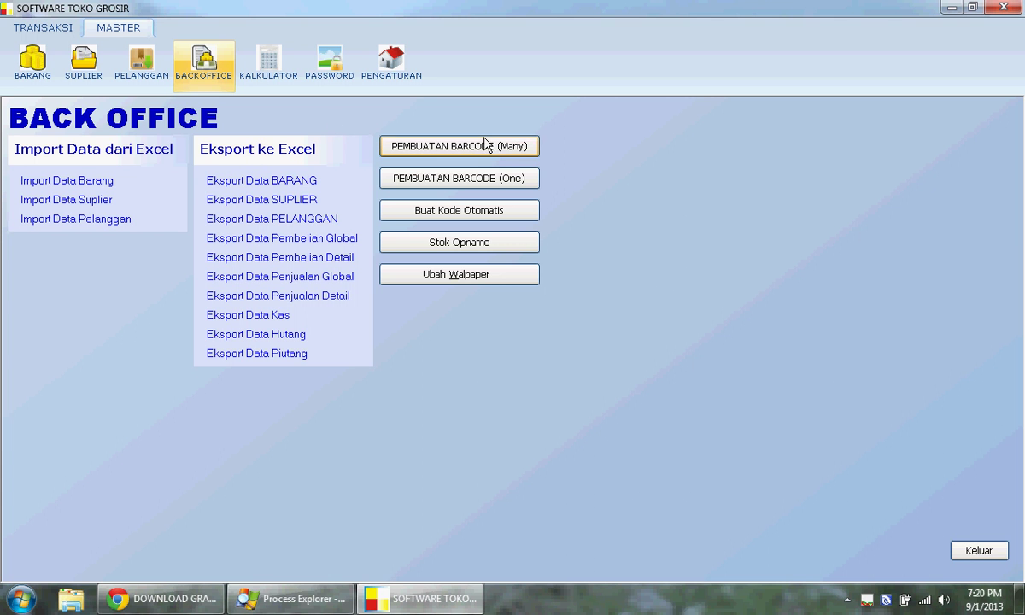
pyautogui.click(510, 147)
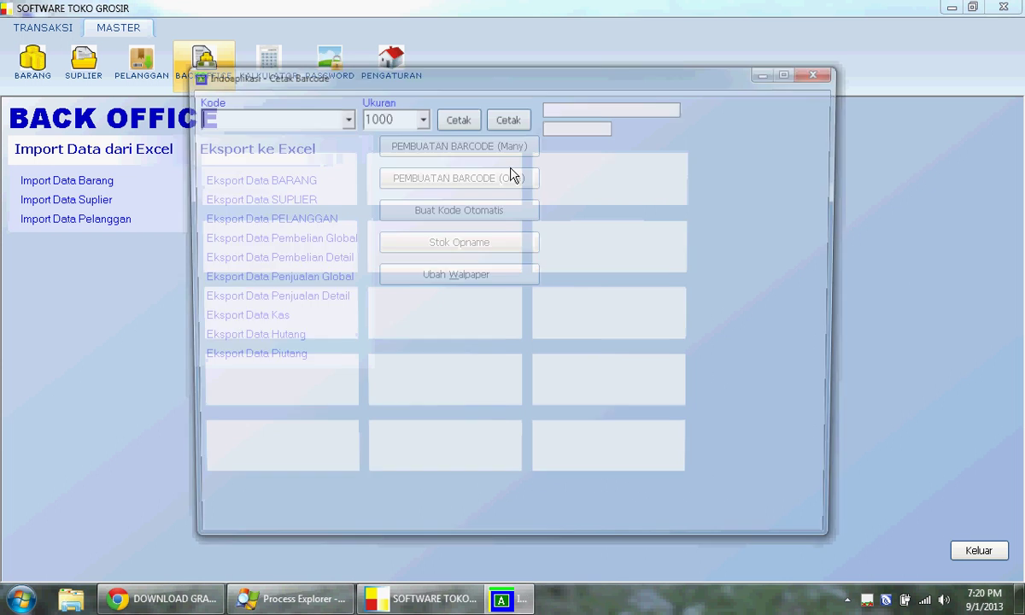
pyautogui.click(342, 118)
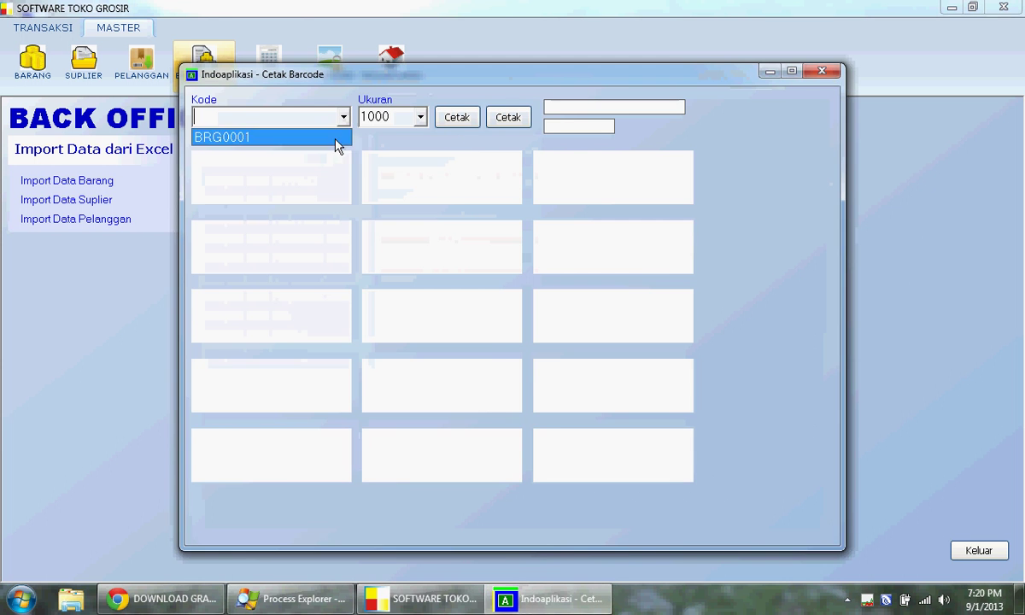
pyautogui.click(335, 139)
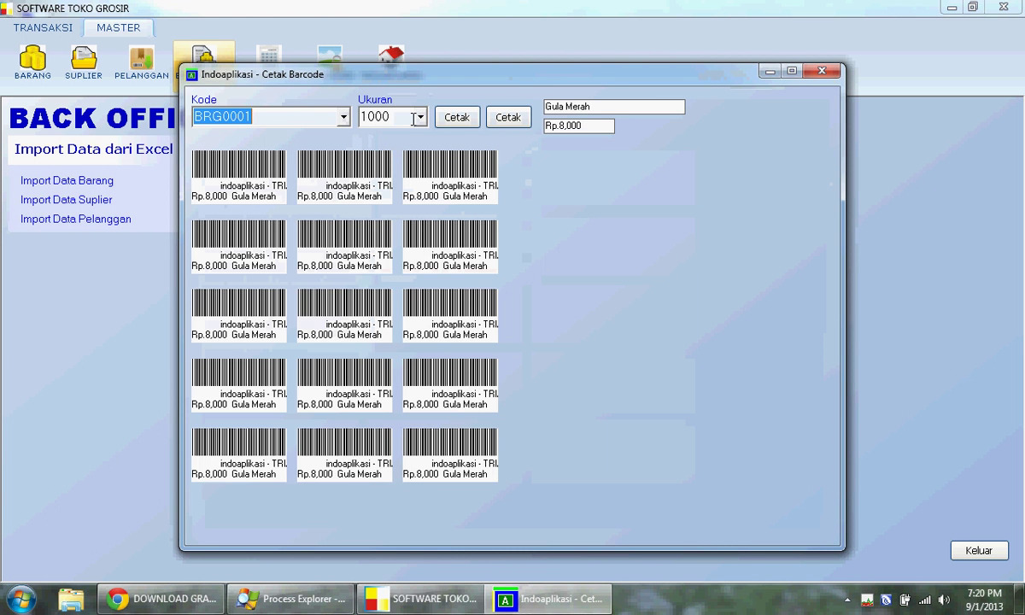
pyautogui.click(420, 120)
pyautogui.click(408, 156)
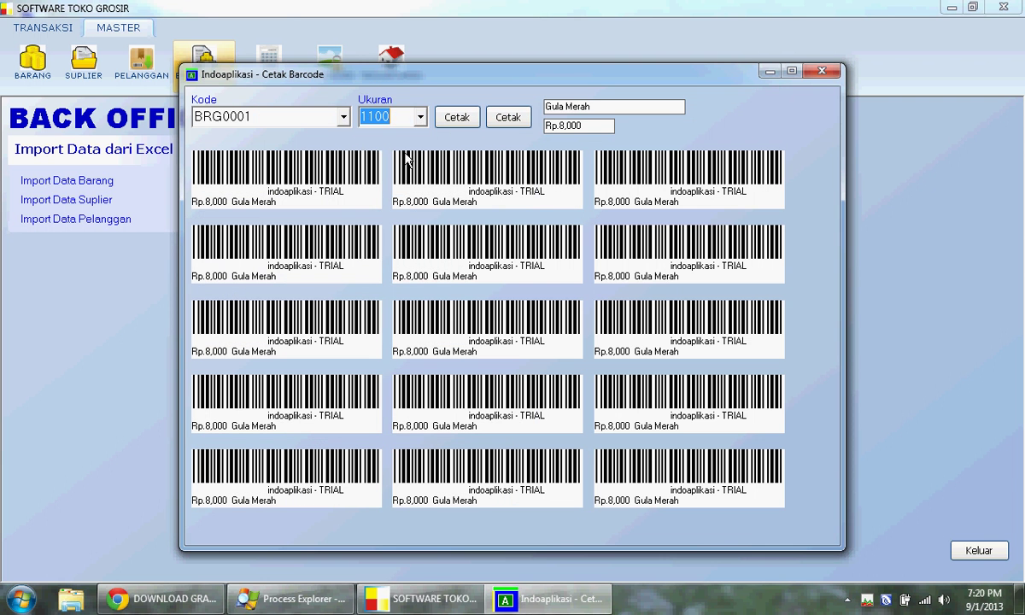
pyautogui.click(821, 72)
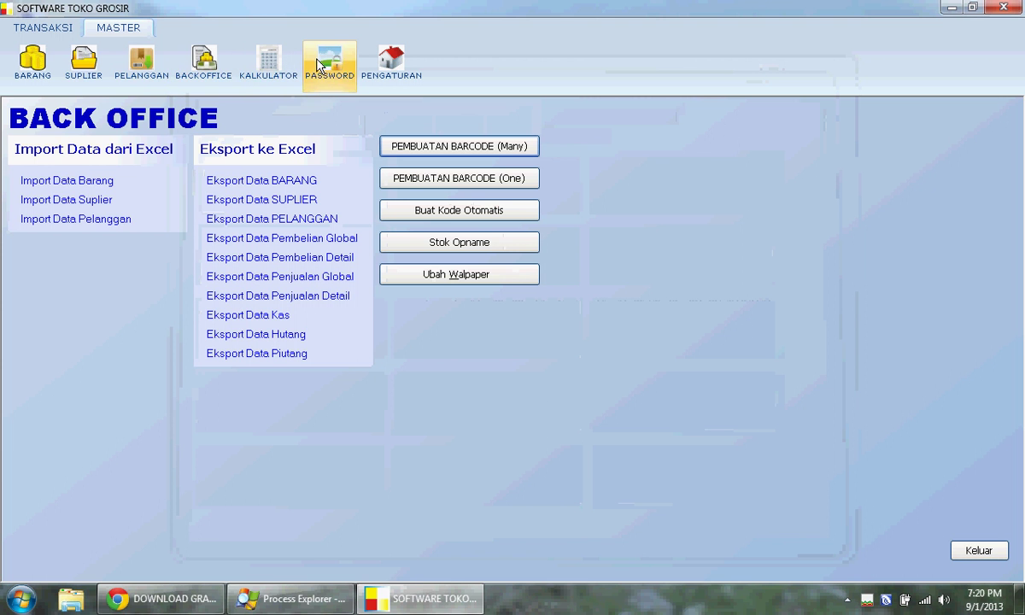
# - Open and close the calculator, and examine the password change form for Master
pyautogui.click(270, 65)
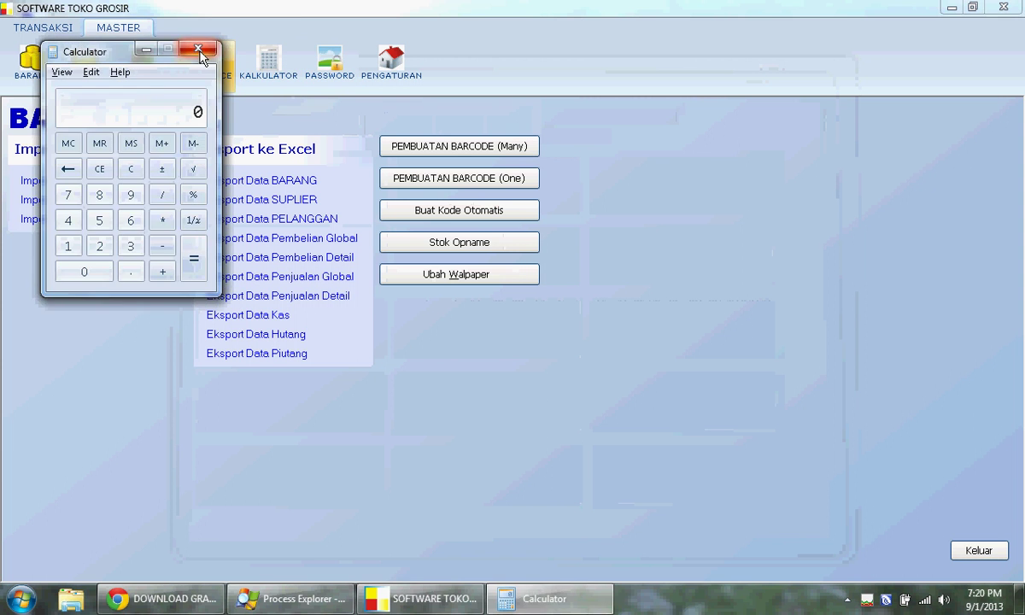
pyautogui.click(203, 49)
pyautogui.click(329, 61)
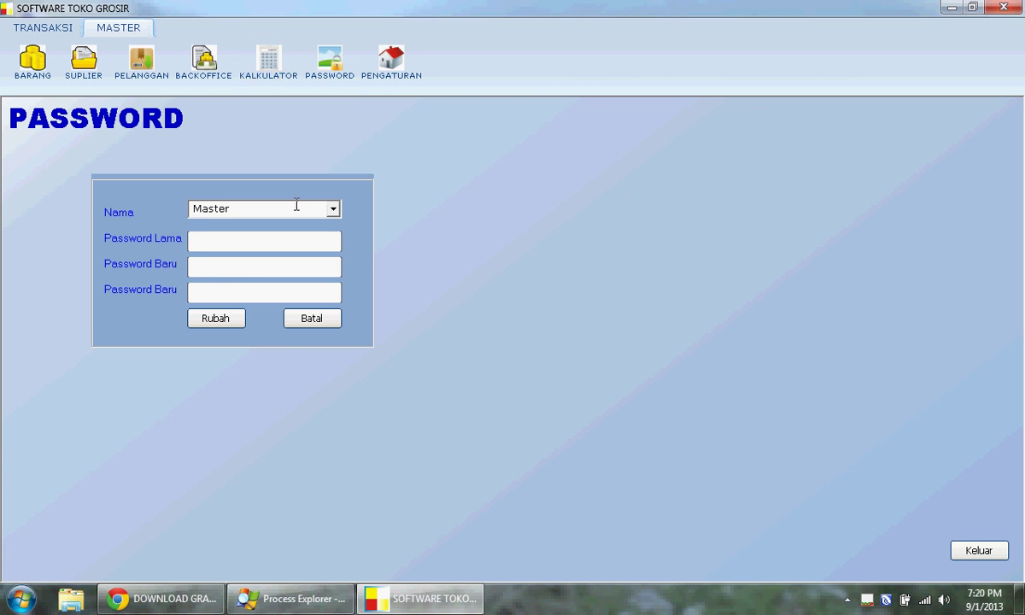
pyautogui.click(231, 270)
pyautogui.click(246, 292)
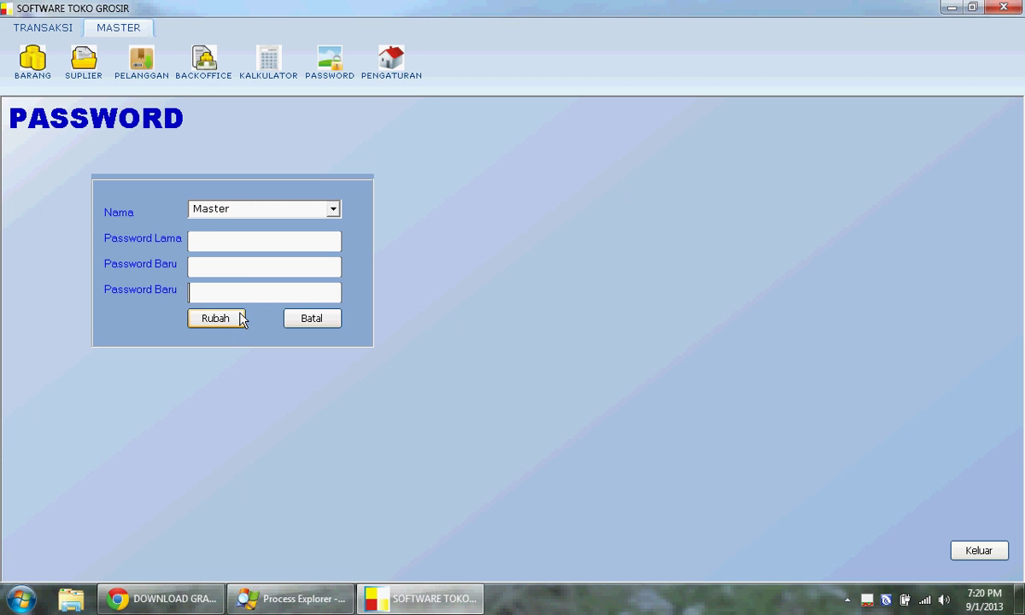
# - Open Pengaturan and examine the Master operator's data and permissions without changing them
pyautogui.click(379, 91)
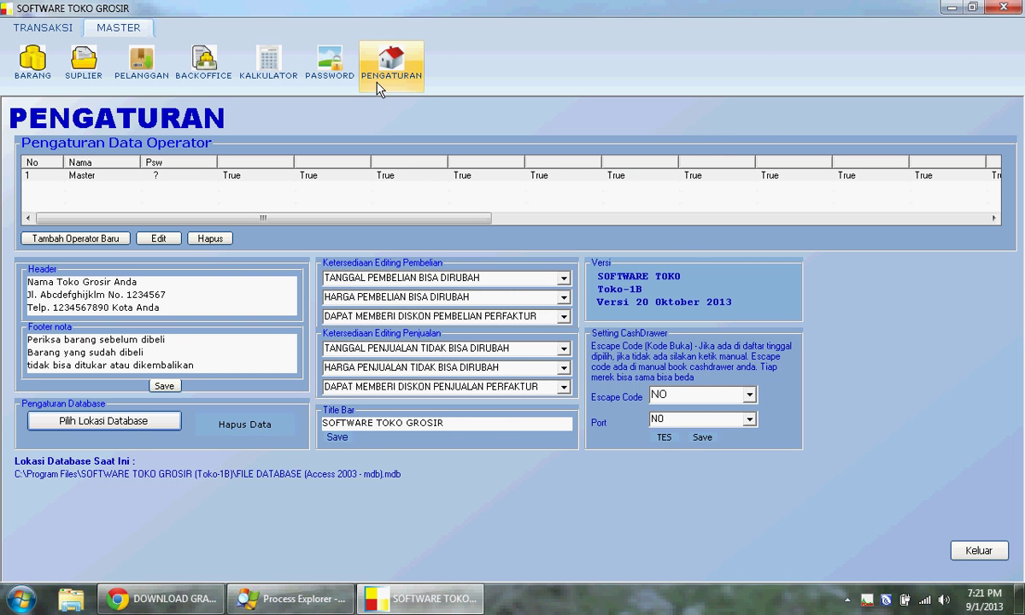
pyautogui.doubleClick(272, 197)
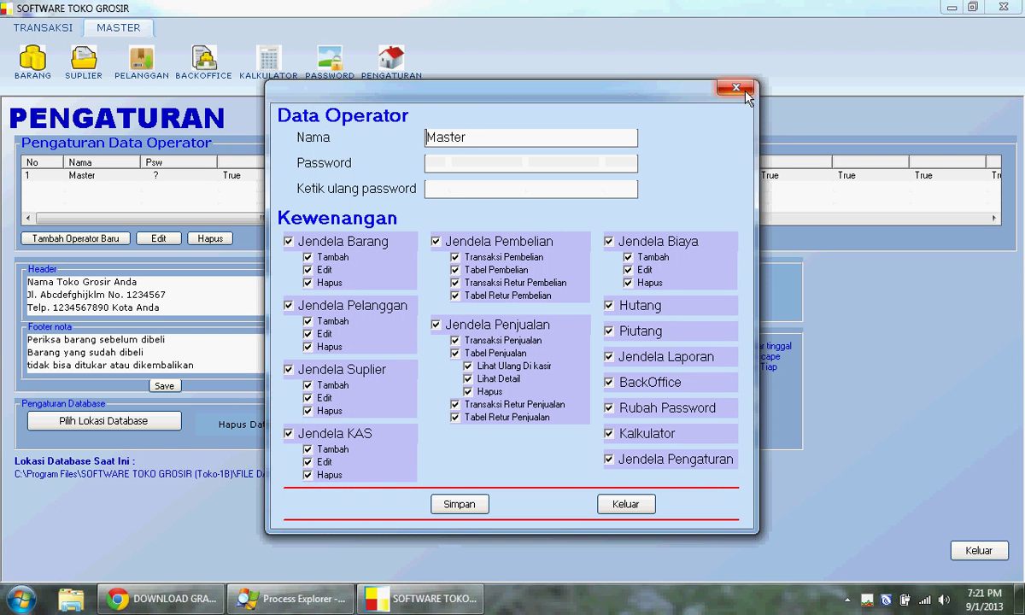
pyautogui.doubleClick(476, 139)
pyautogui.click(476, 139)
pyautogui.click(733, 89)
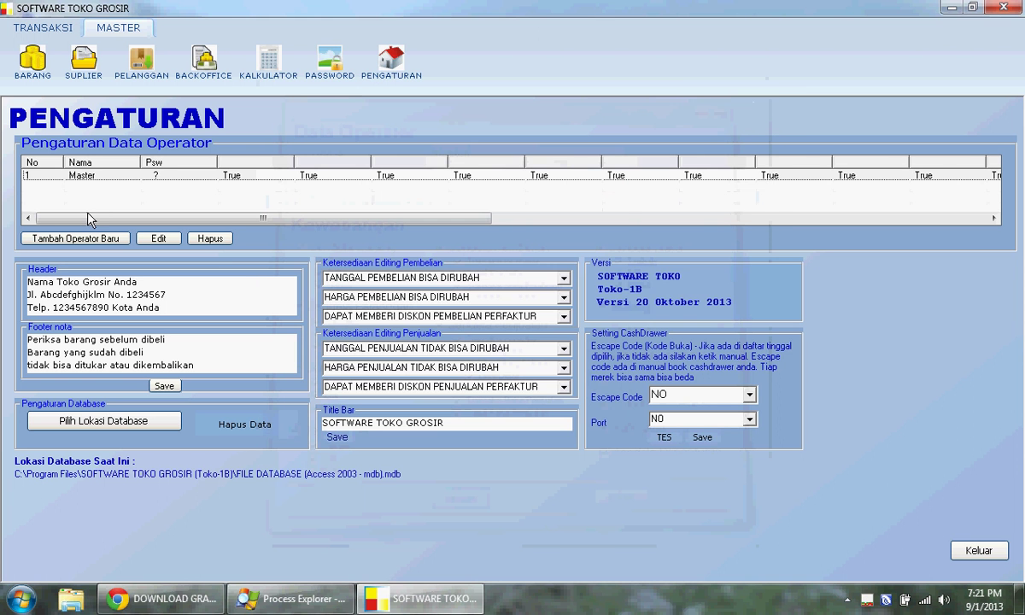
pyautogui.moveTo(107, 219); pyautogui.dragTo(83, 197)
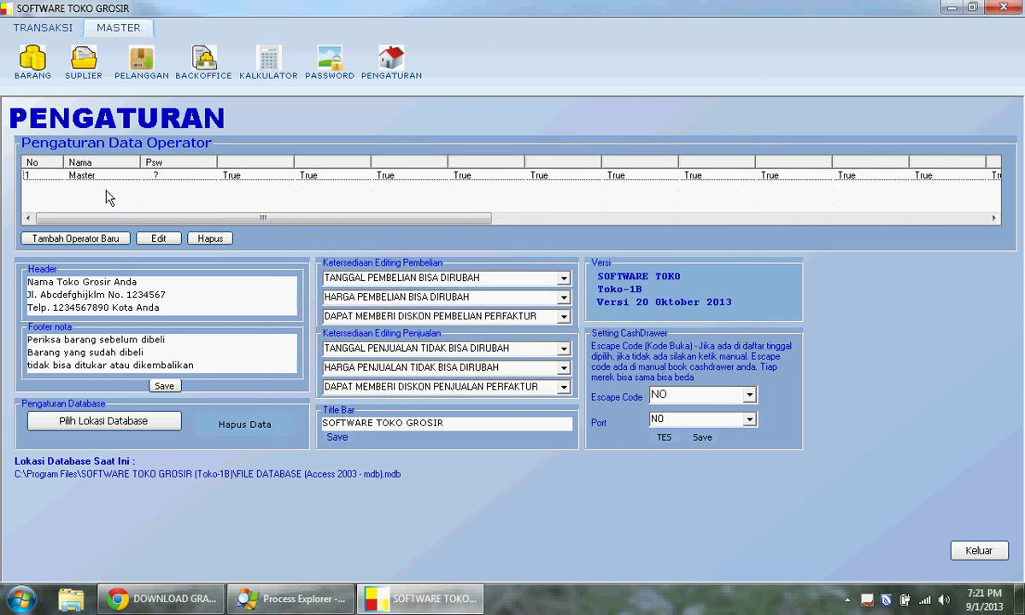
pyautogui.click(104, 179)
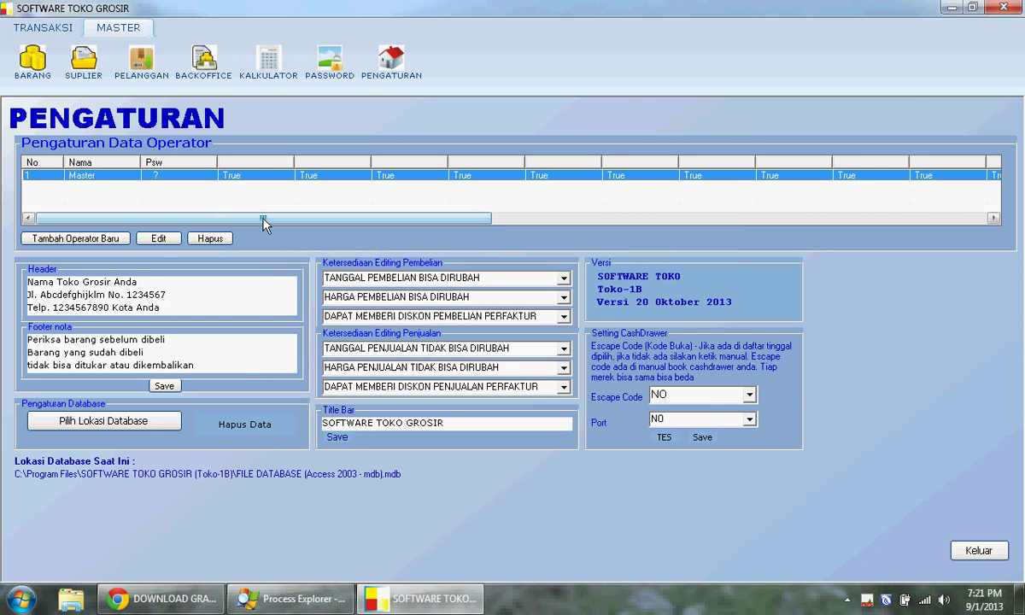
# - Add and save an operator, entering a name and granting Jendela Penjualan, Transaksi Penjualan, Tabel Penjualan, Rubah Password and Kalkulator
pyautogui.click(116, 240)
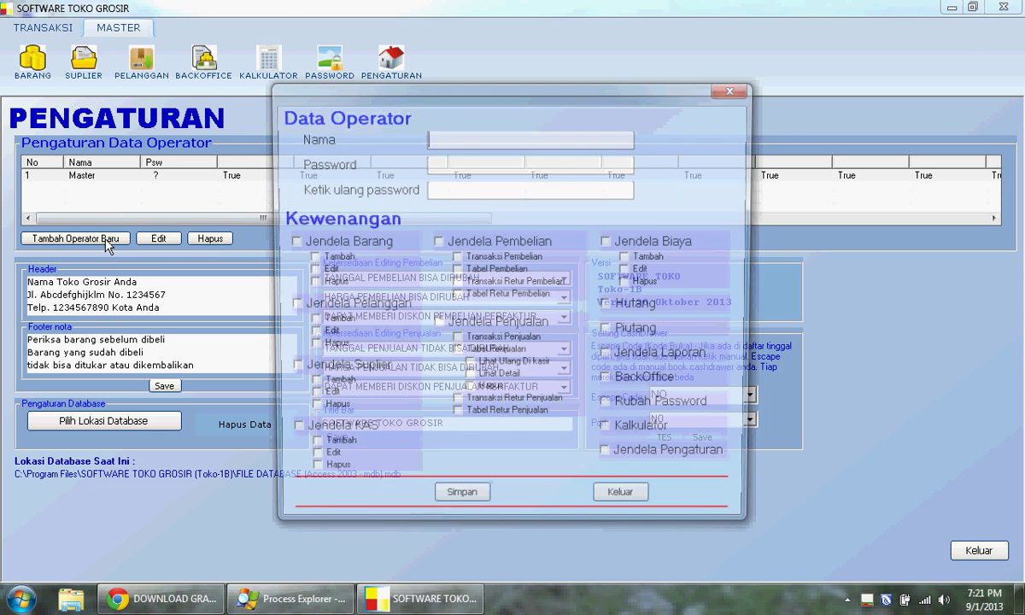
pyautogui.click(462, 147)
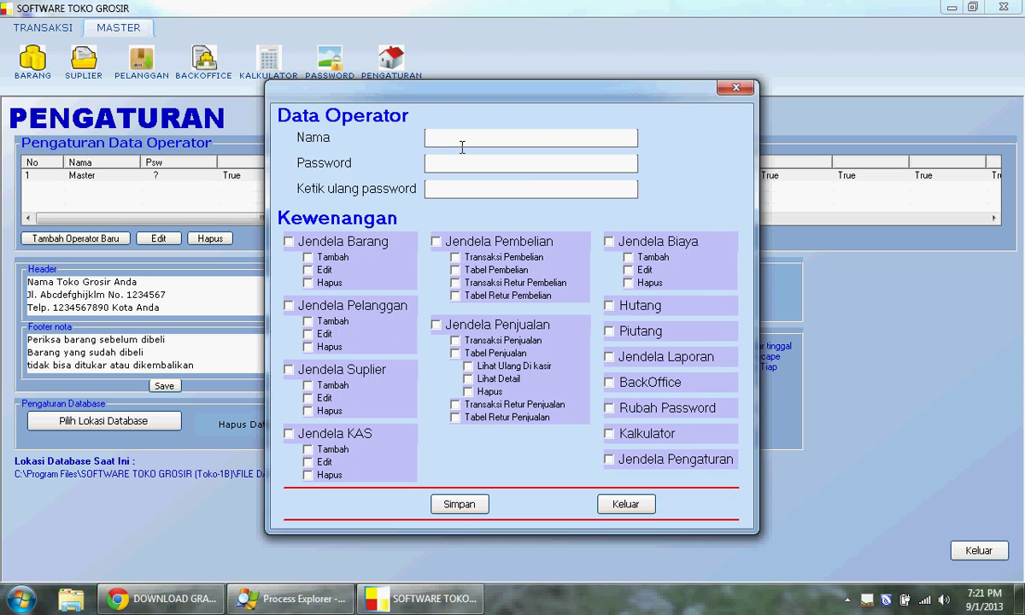
pyautogui.write('Indah')
pyautogui.click(516, 329)
pyautogui.click(514, 342)
pyautogui.click(508, 353)
pyautogui.click(612, 407)
pyautogui.click(643, 434)
pyautogui.click(460, 504)
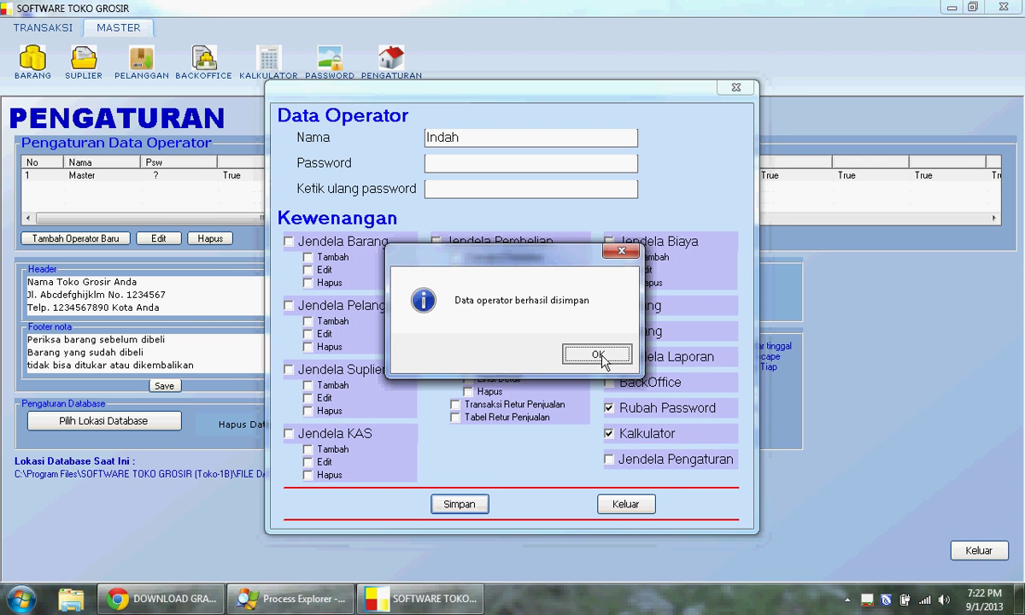
pyautogui.click(601, 353)
# - Review the new operator's saved permissions and close the operator data unchanged
pyautogui.click(99, 187)
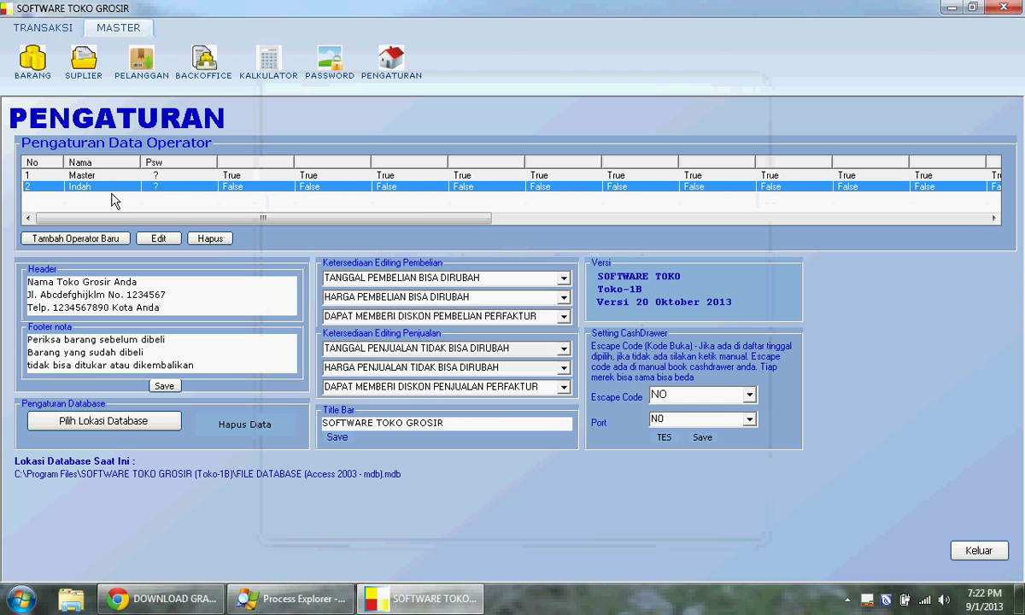
pyautogui.doubleClick(272, 184)
pyautogui.click(602, 498)
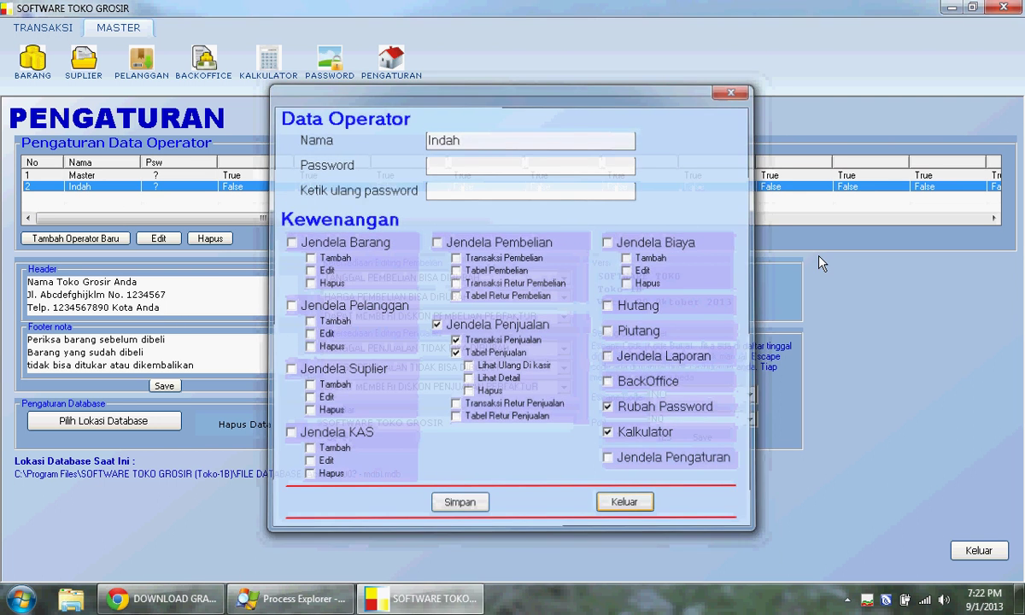
pyautogui.click(154, 174)
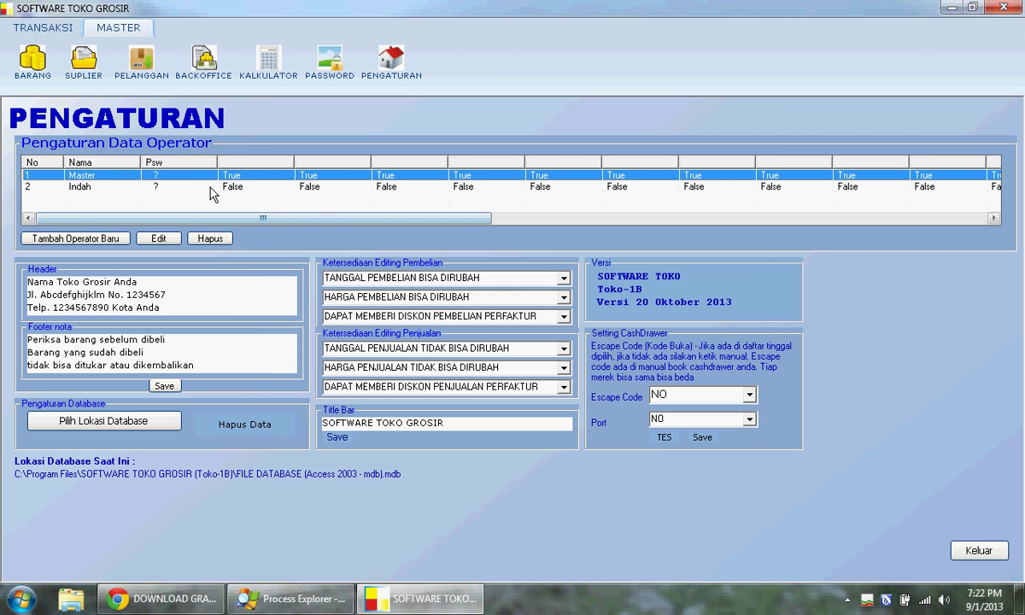
# - Exit the program, relaunch it, log in as the newly added operator with a blank password and dismiss the registration form
pyautogui.click(1002, 6)
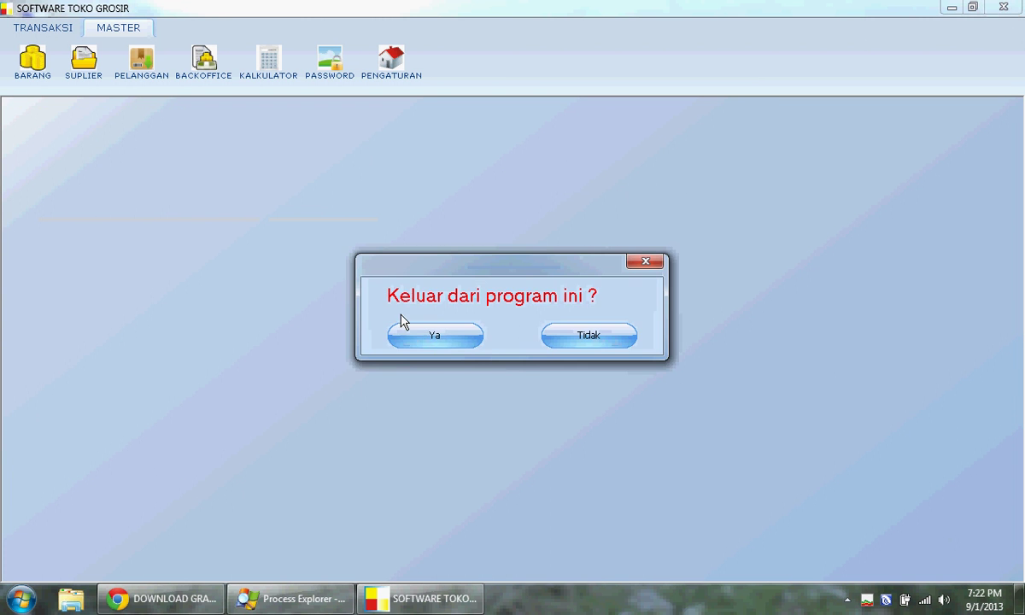
pyautogui.click(436, 336)
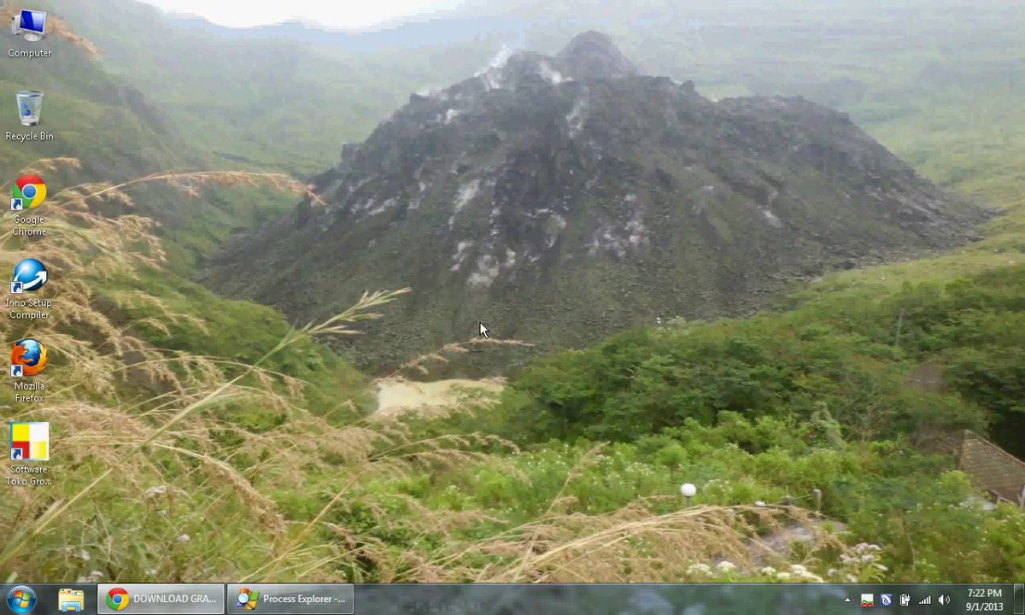
pyautogui.doubleClick(51, 457)
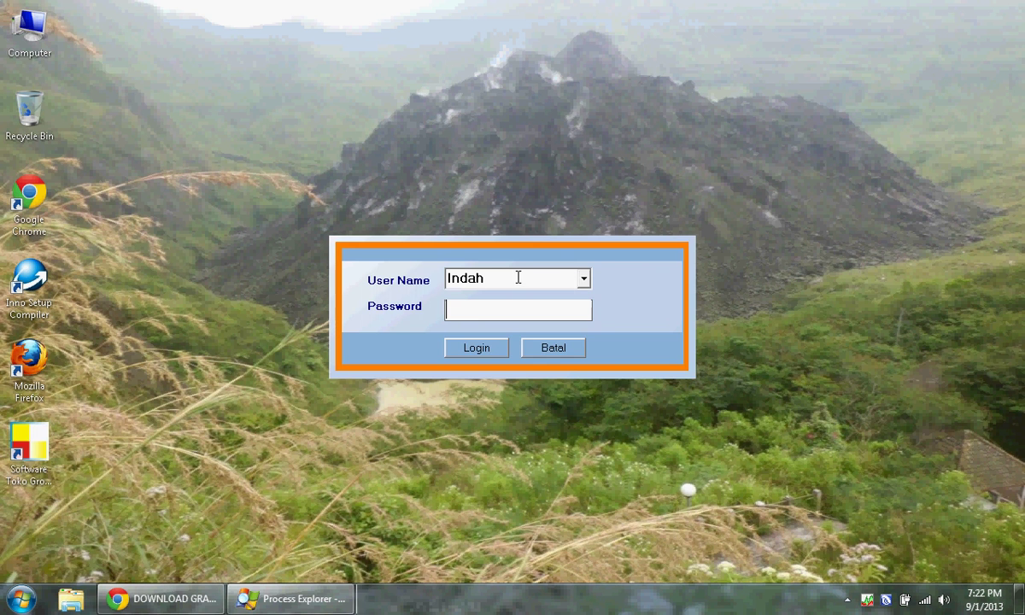
pyautogui.click(584, 283)
pyautogui.click(586, 289)
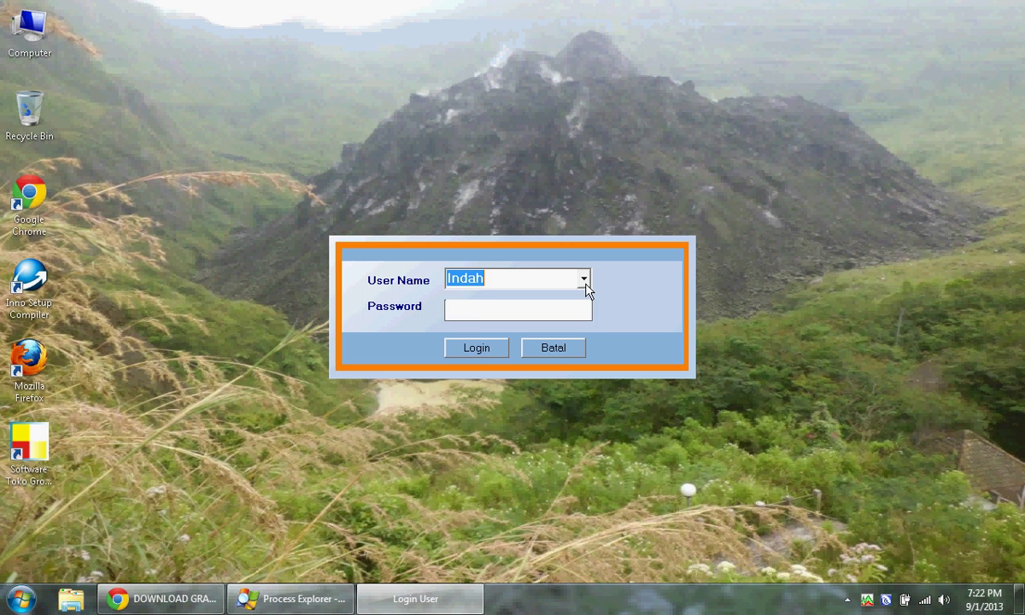
pyautogui.click(551, 313)
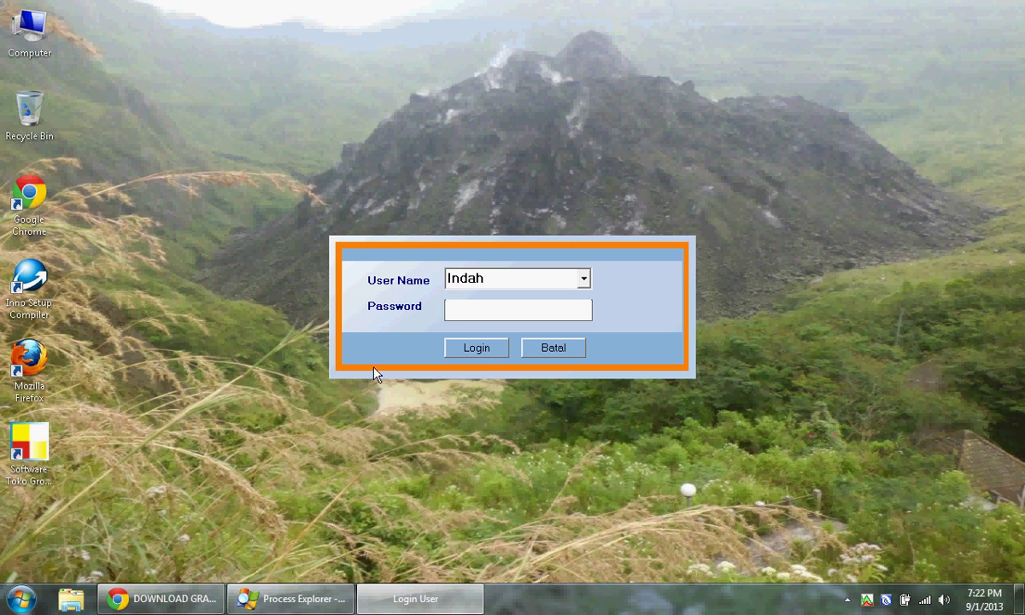
pyautogui.click(479, 350)
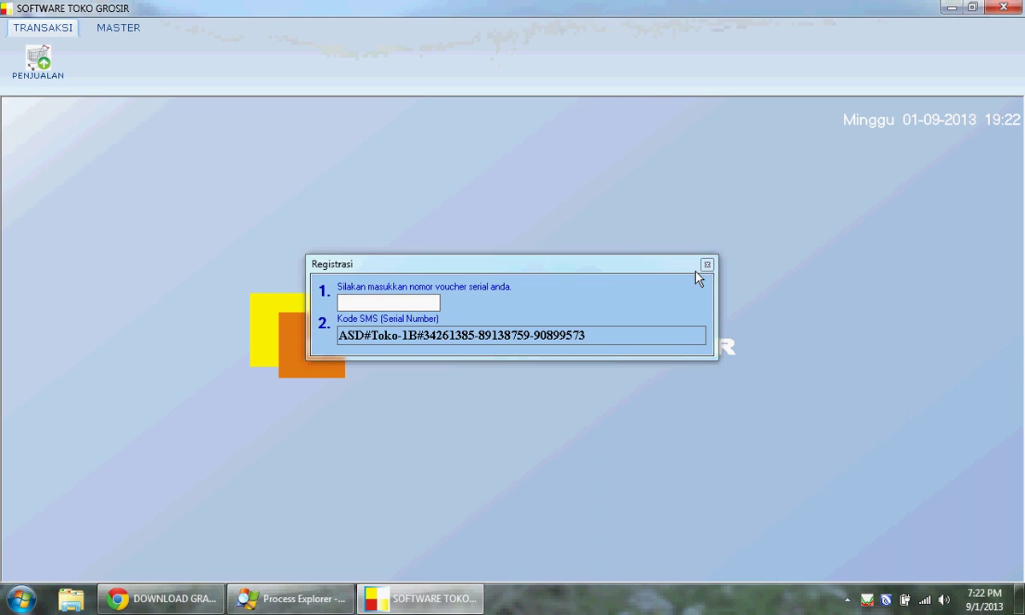
pyautogui.click(706, 265)
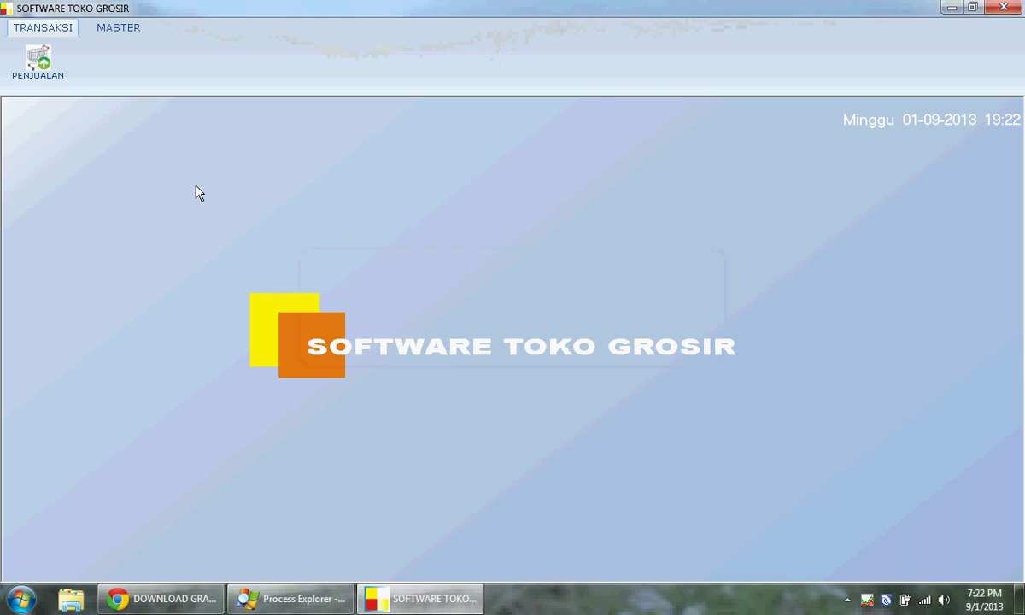
# - Examine the transaction and master menus available to the restricted operator, including the Penjualan page
pyautogui.scroll(-1, 83, 47)
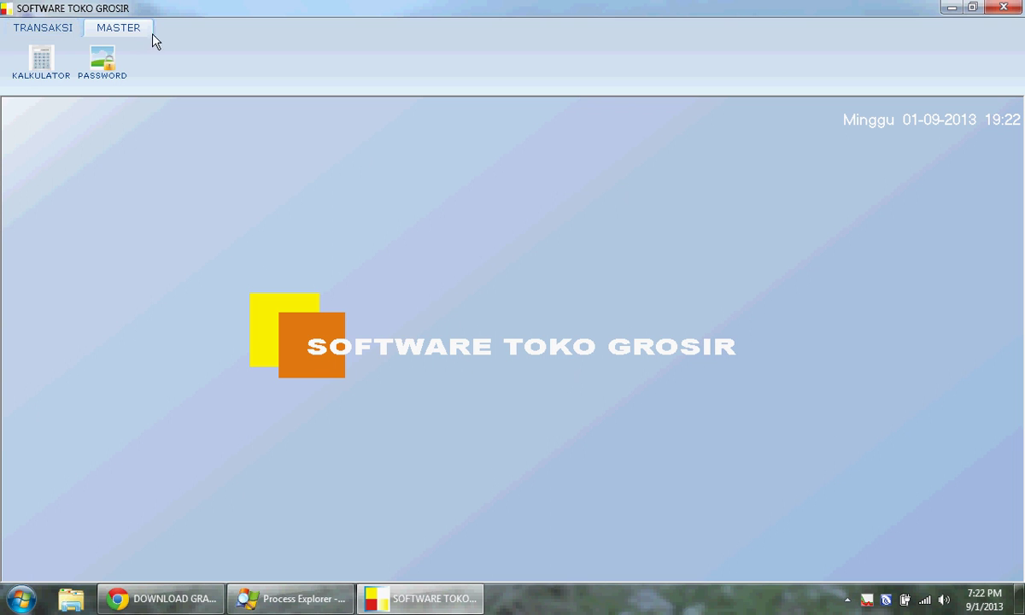
pyautogui.click(25, 30)
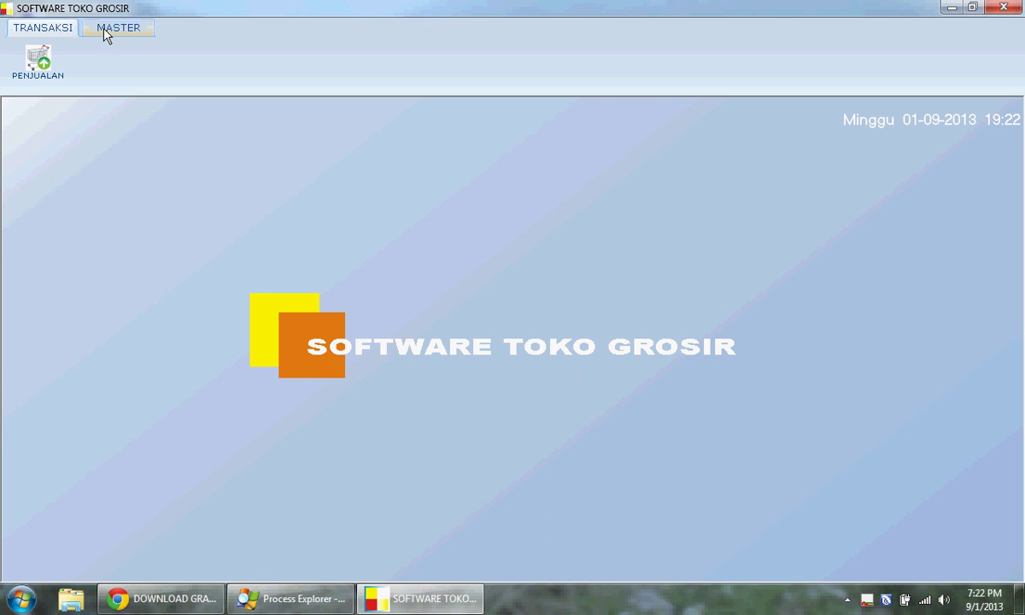
pyautogui.click(101, 31)
pyautogui.click(40, 34)
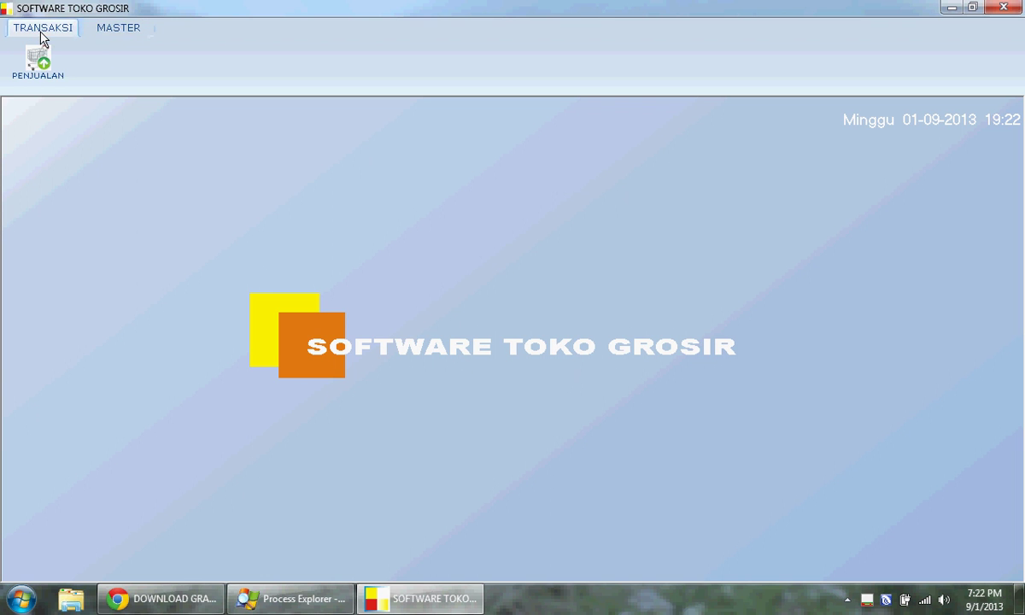
pyautogui.click(31, 75)
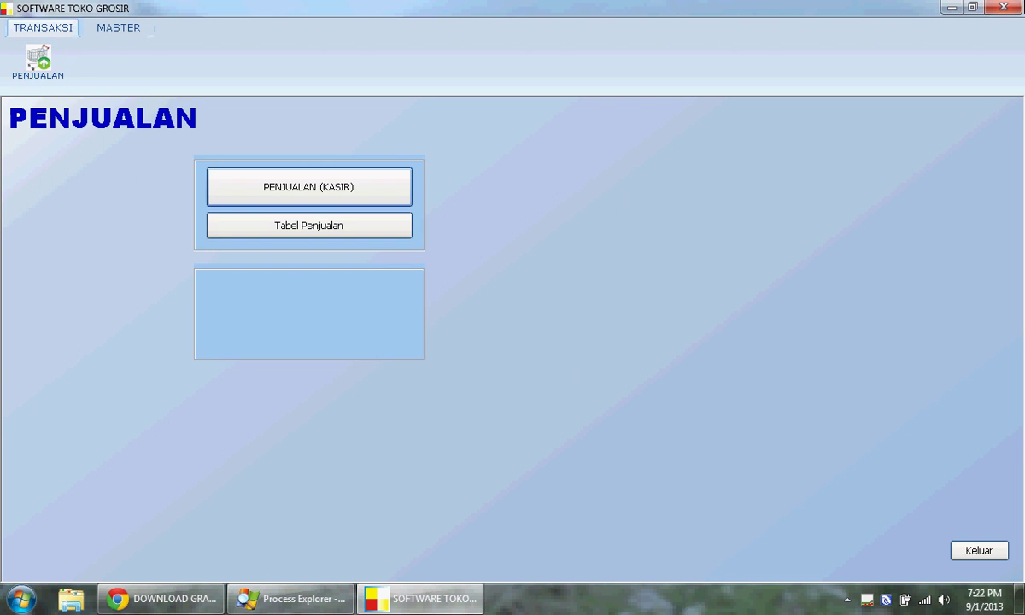
# - Exit the program, relaunch it, log in as Master with a blank password and dismiss the registration form
pyautogui.click(1006, 8)
pyautogui.click(426, 333)
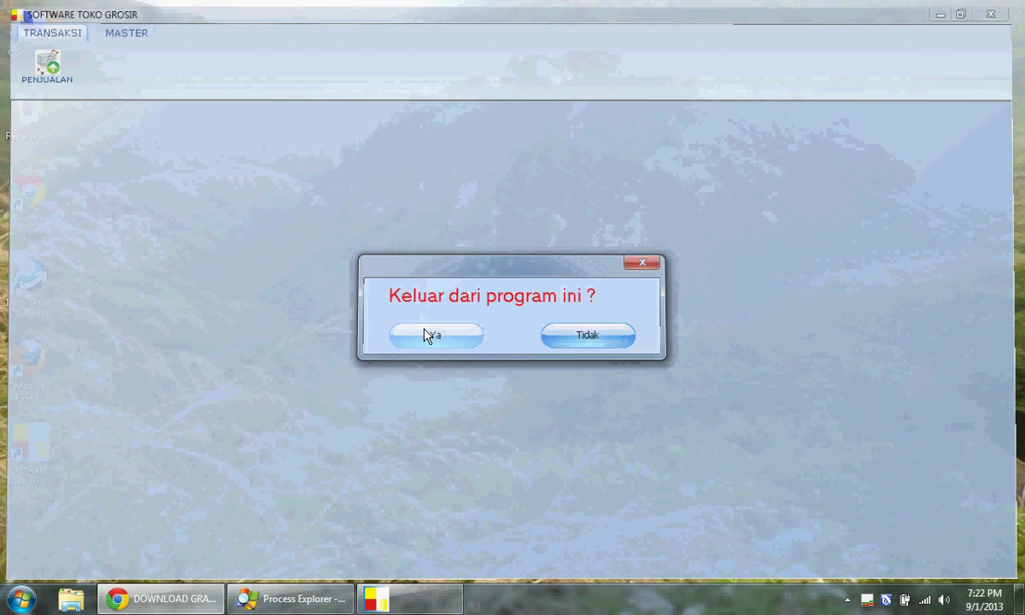
pyautogui.doubleClick(29, 443)
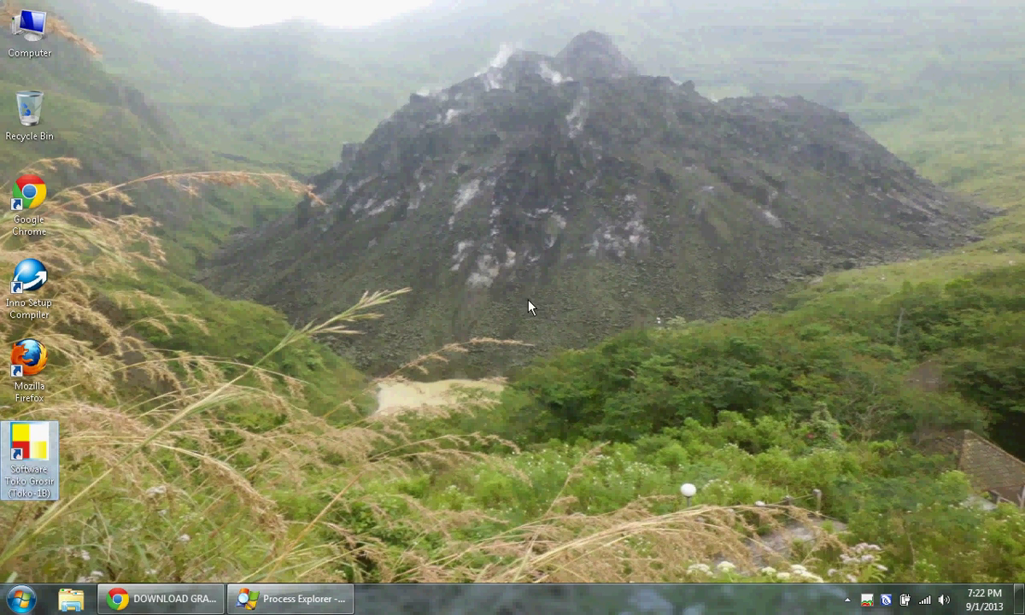
pyautogui.click(582, 280)
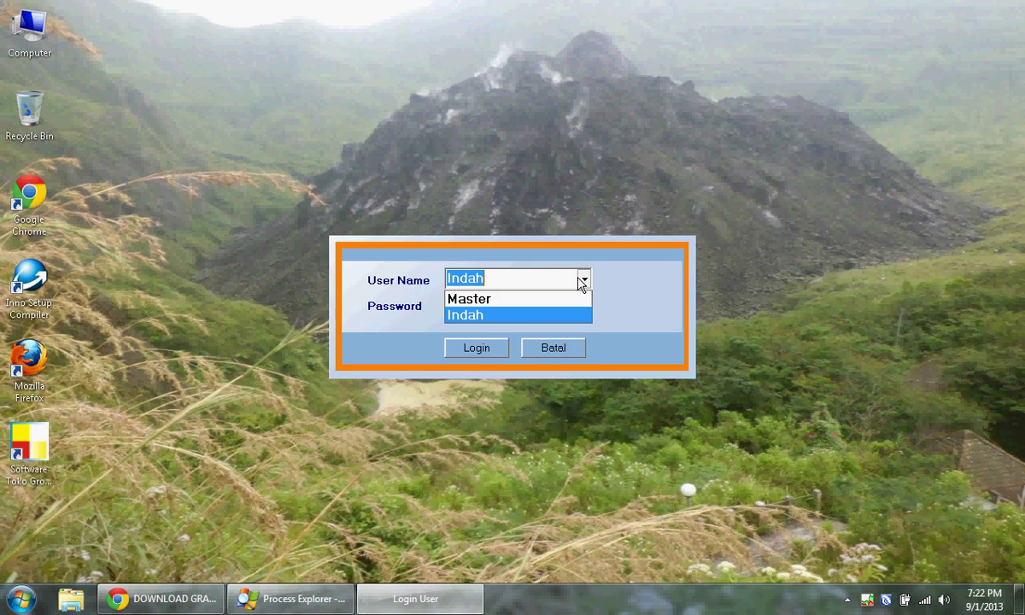
pyautogui.click(578, 298)
pyautogui.click(480, 350)
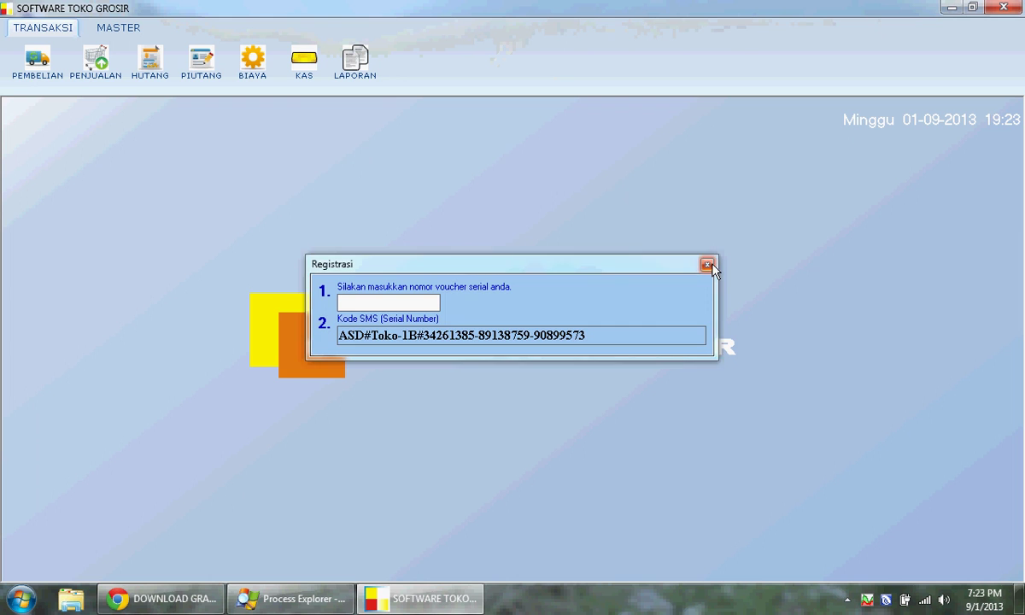
pyautogui.click(707, 265)
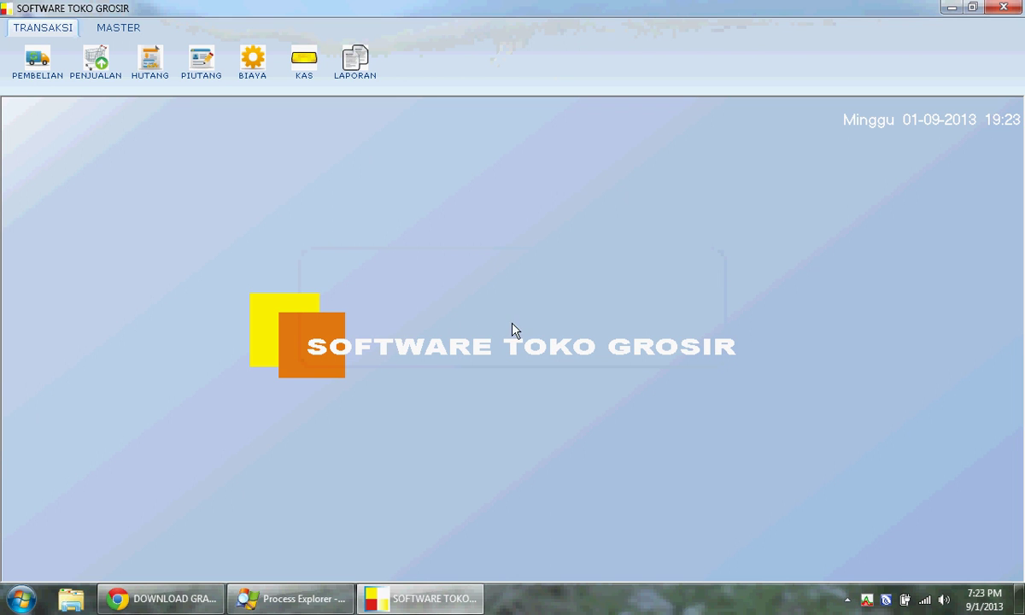
# - Set the sales price editing option in Pengaturan to HARGA PENJUALAN BISA DIRUBAH and acknowledge the saved setting
pyautogui.click(118, 27)
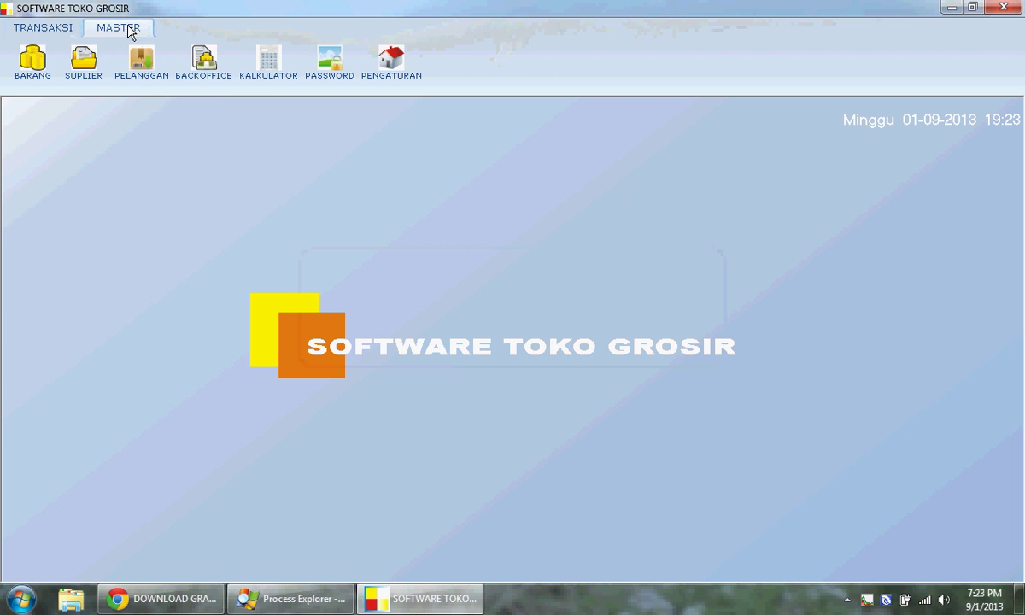
pyautogui.click(378, 49)
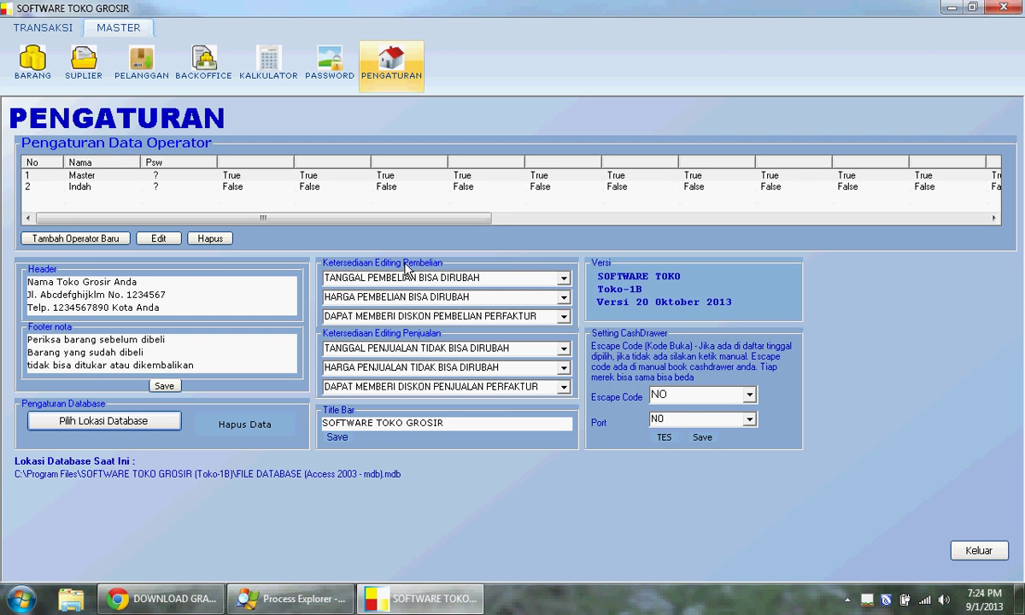
pyautogui.click(551, 368)
pyautogui.click(545, 382)
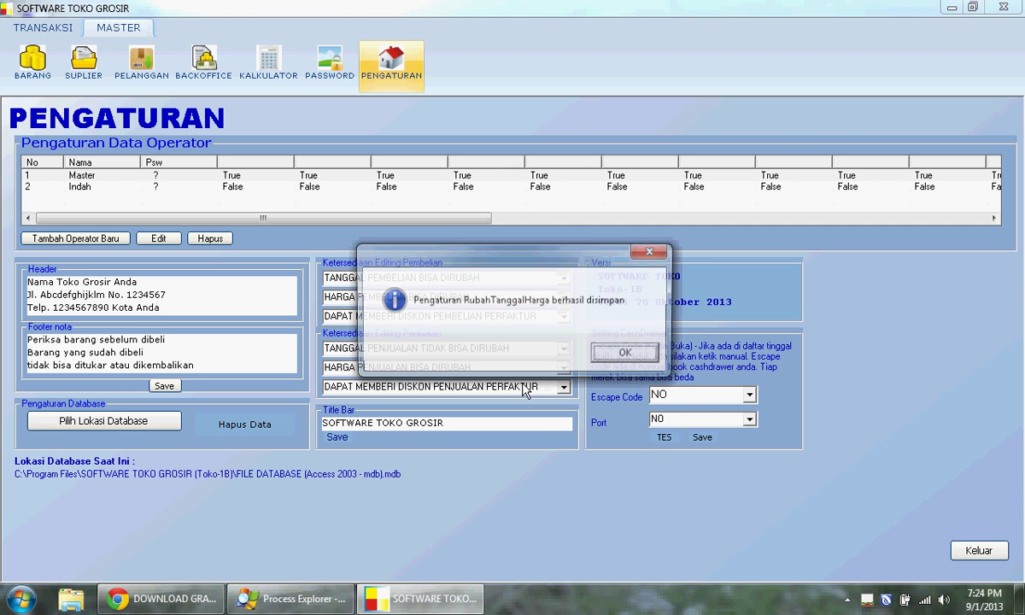
pyautogui.click(626, 354)
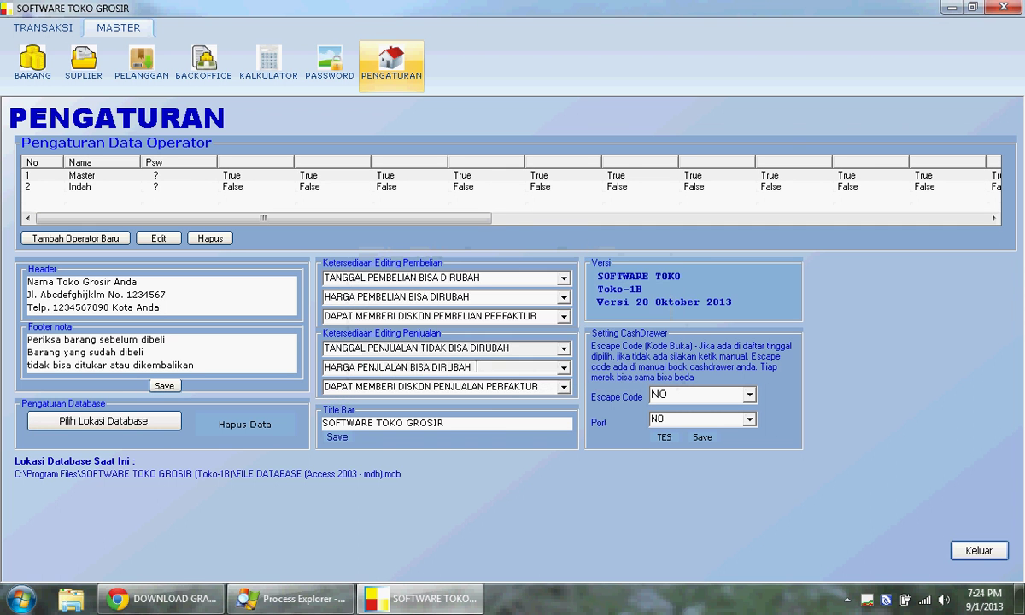
# - Set the sales price editing option back to HARGA PENJUALAN TIDAK BISA DIRUBAH and leave Pengaturan
pyautogui.click(563, 368)
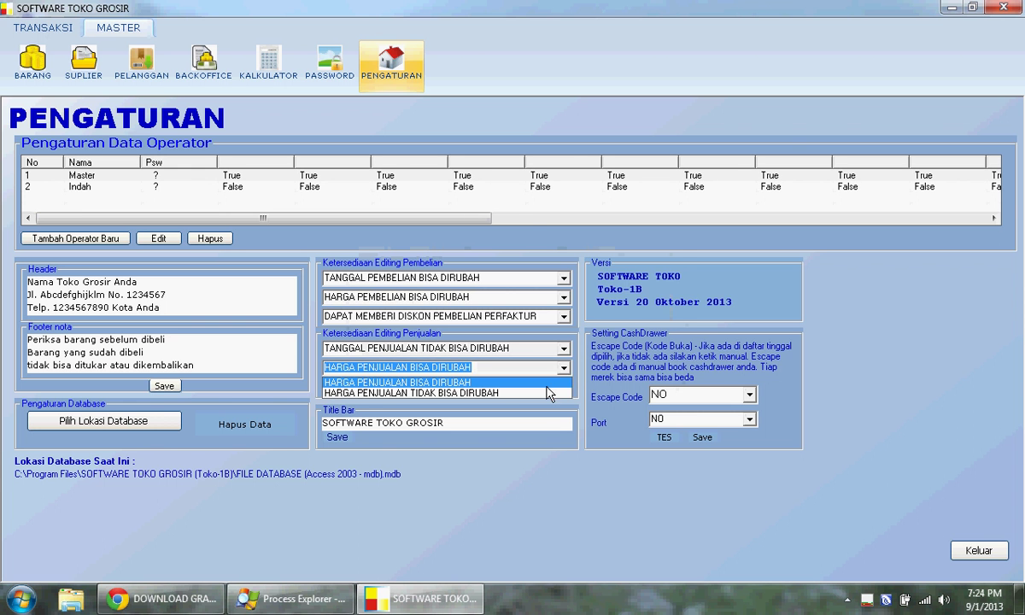
pyautogui.click(546, 394)
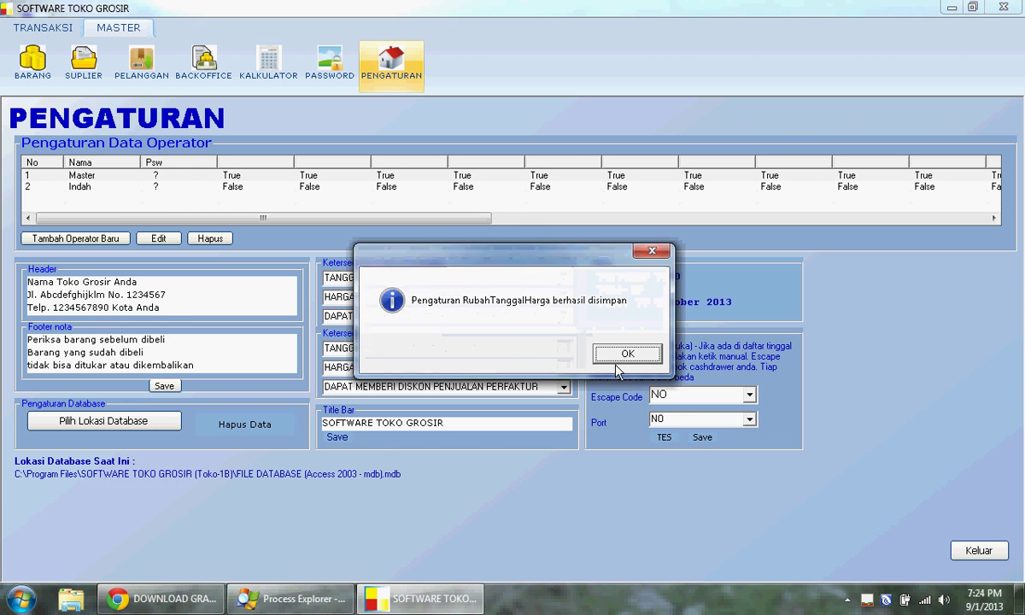
pyautogui.click(630, 353)
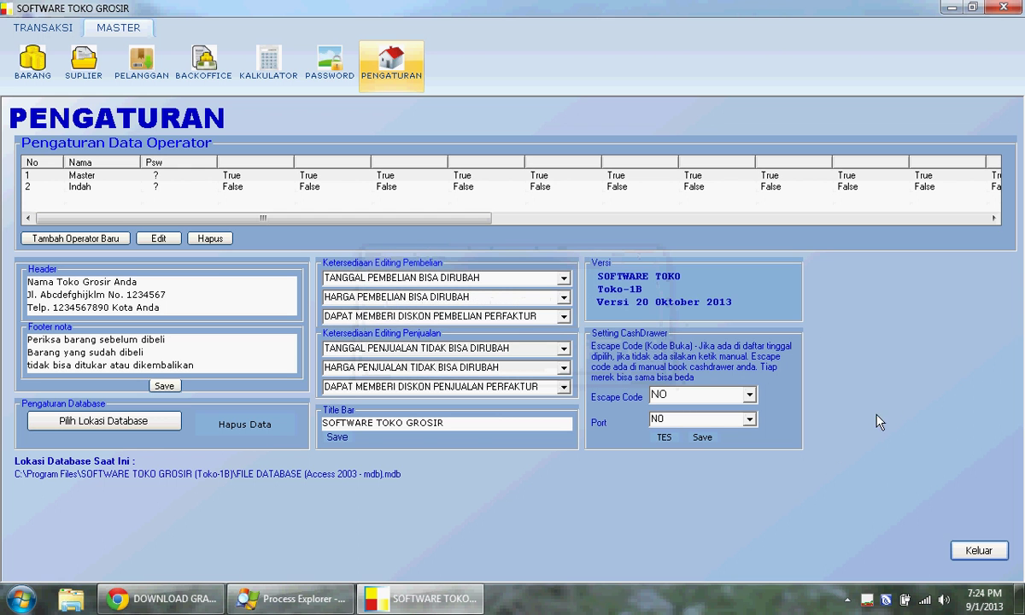
pyautogui.click(983, 553)
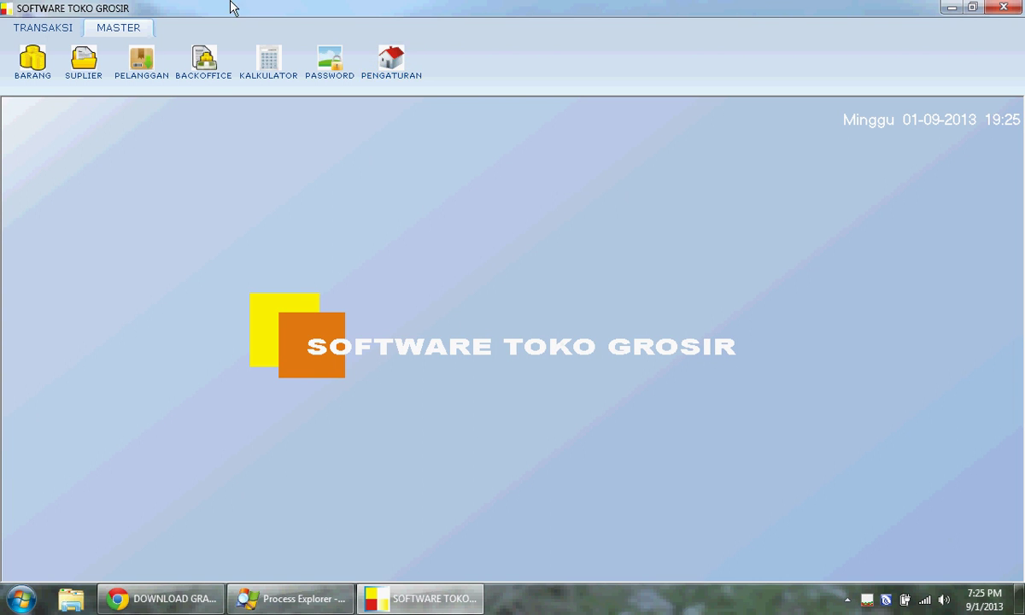
# - Start a cash purchase in Pembelian (Kasir) and add 100 Kg of Gula Merah, item BRG0001
pyautogui.click(64, 31)
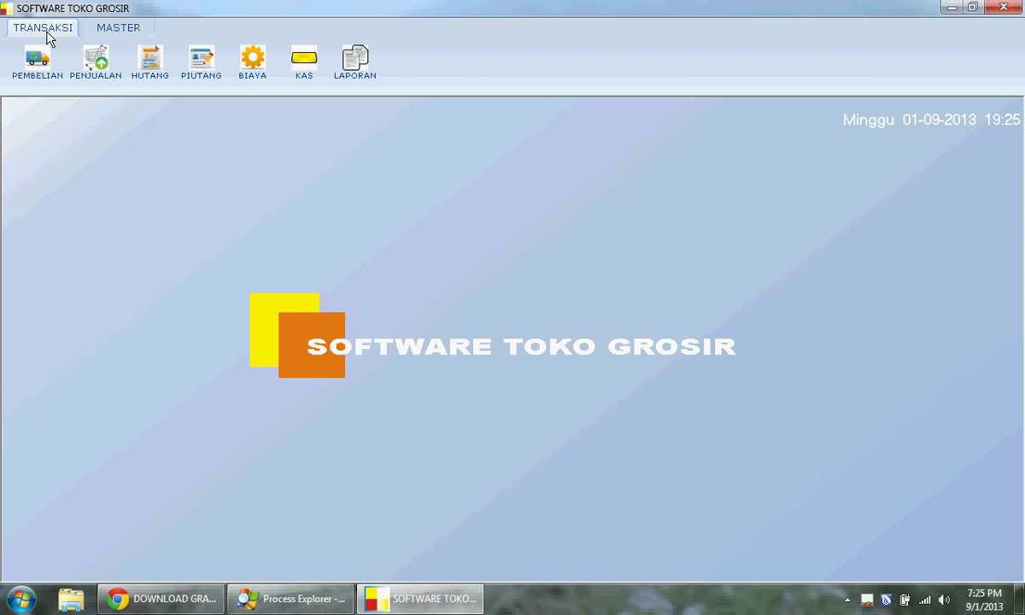
pyautogui.click(39, 77)
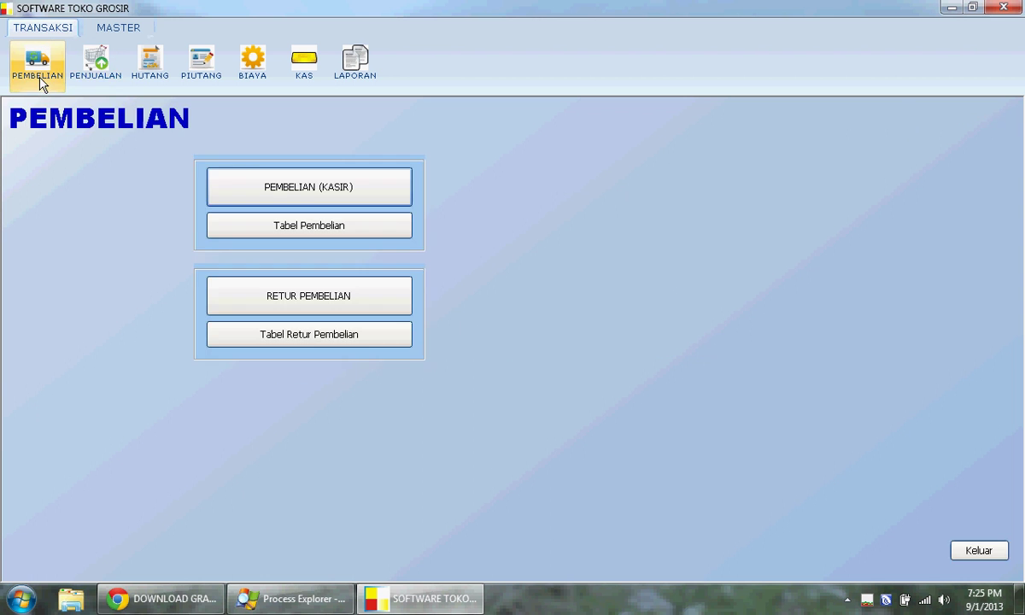
pyautogui.click(273, 187)
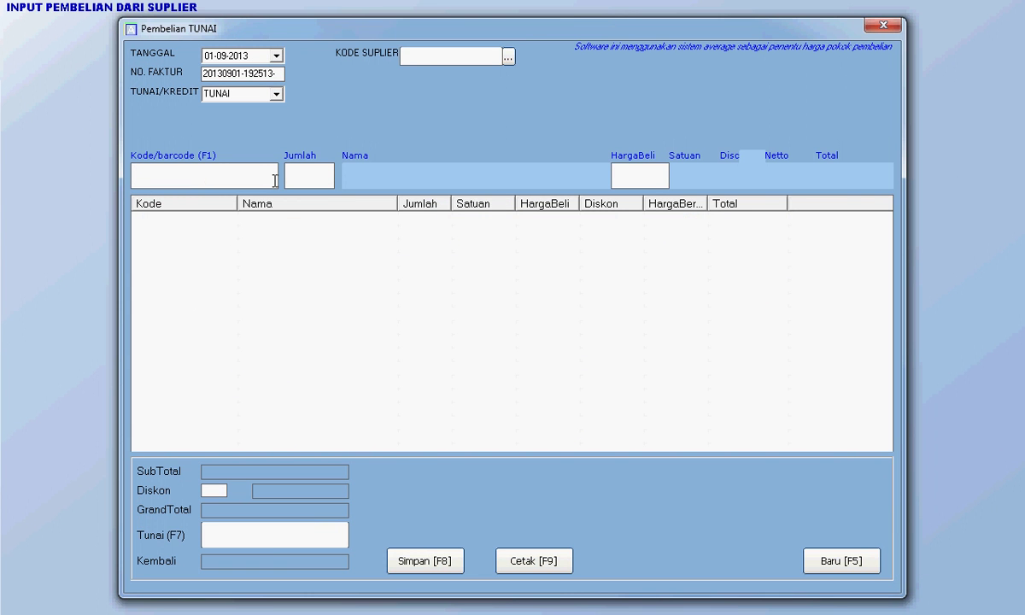
pyautogui.press('F1')
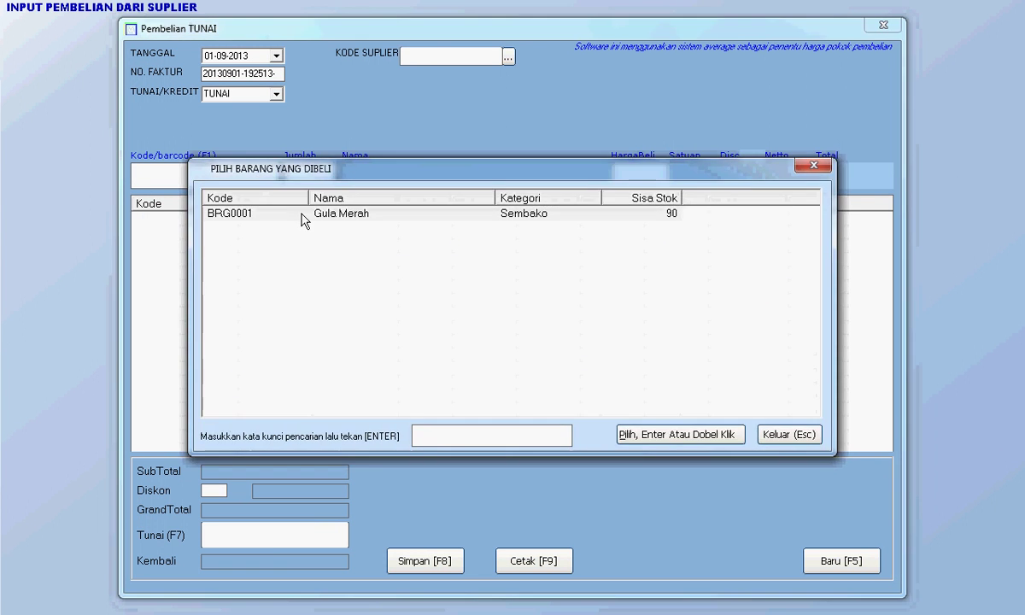
pyautogui.click(303, 219)
pyautogui.doubleClick(302, 219)
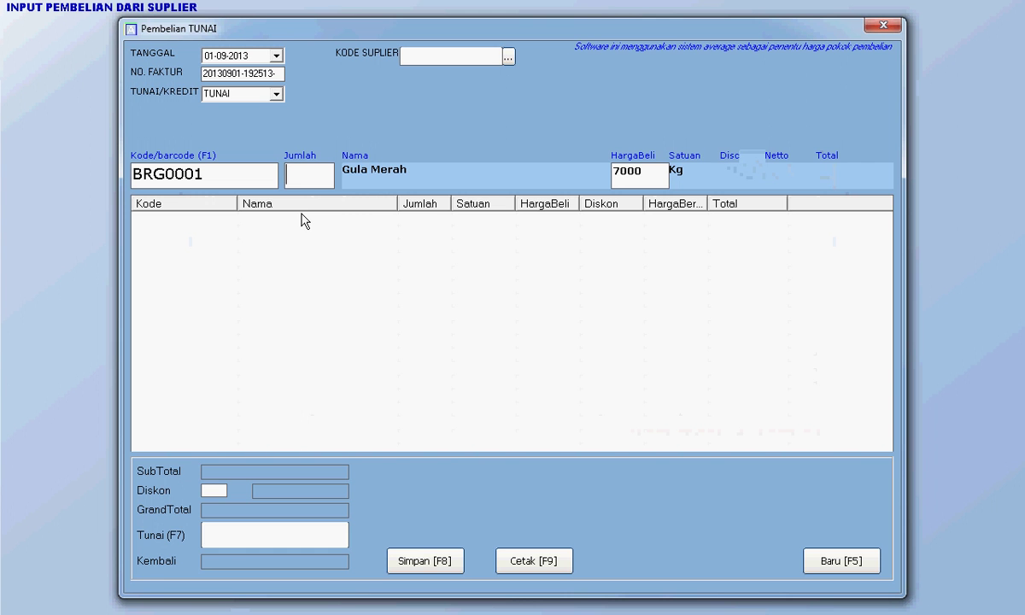
pyautogui.write('100')
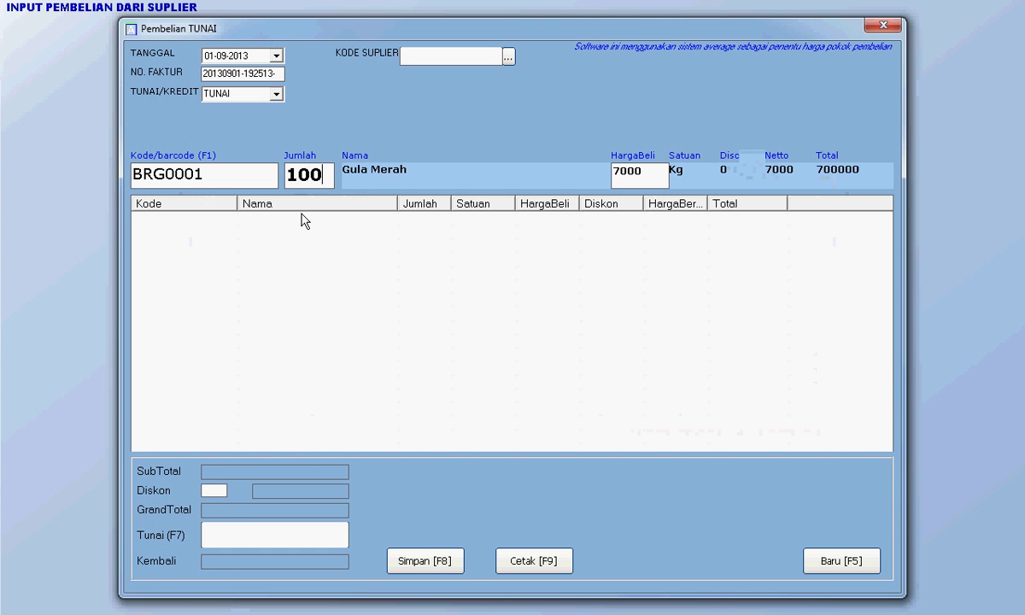
pyautogui.press('Return')
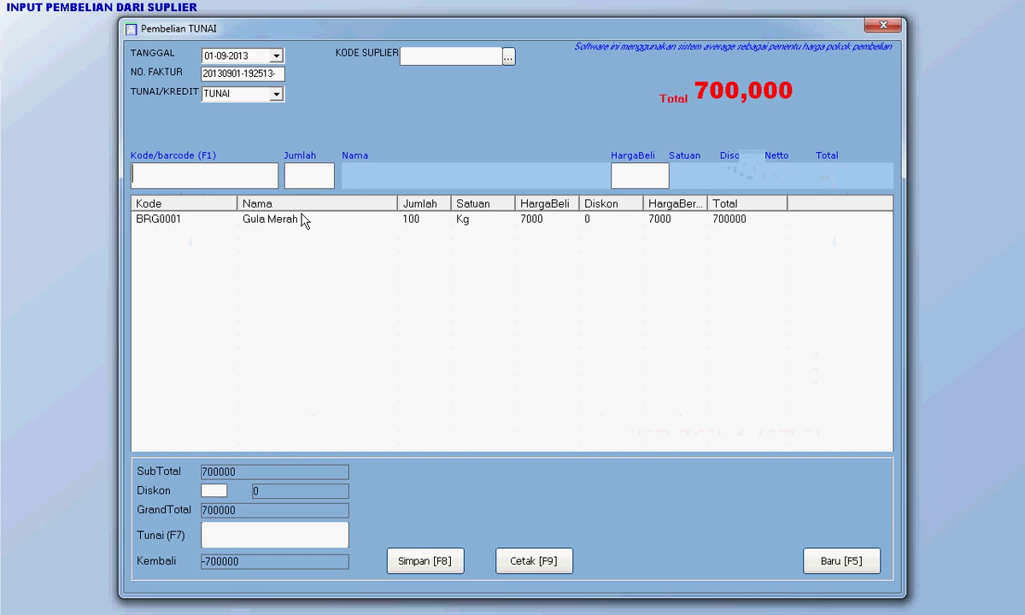
# - Enter 700000 as the cash payment, save the purchase transaction and close the purchase form
pyautogui.click(340, 532)
pyautogui.write('7000')
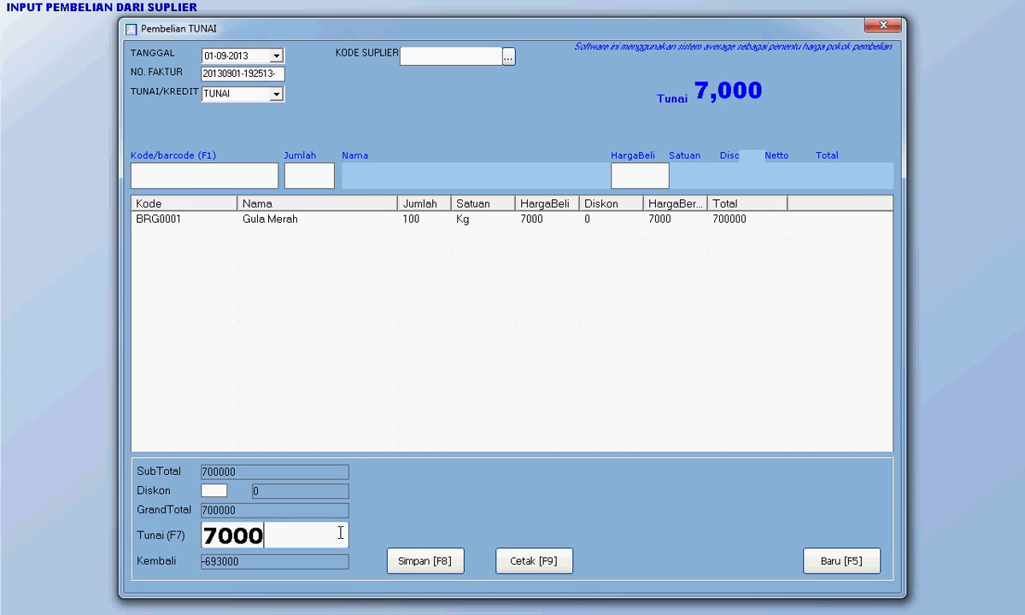
pyautogui.write('00')
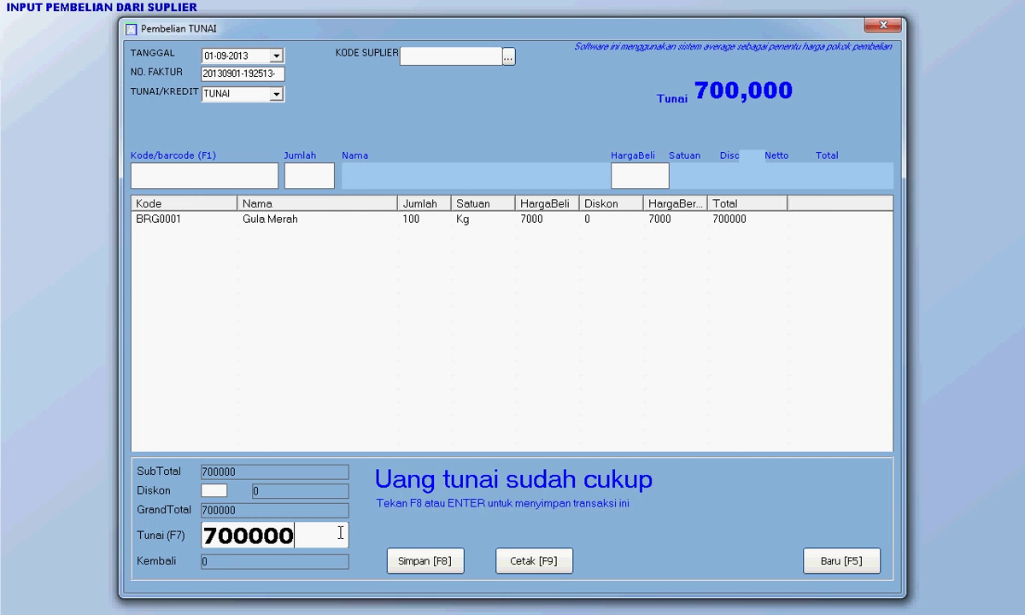
pyautogui.click(407, 561)
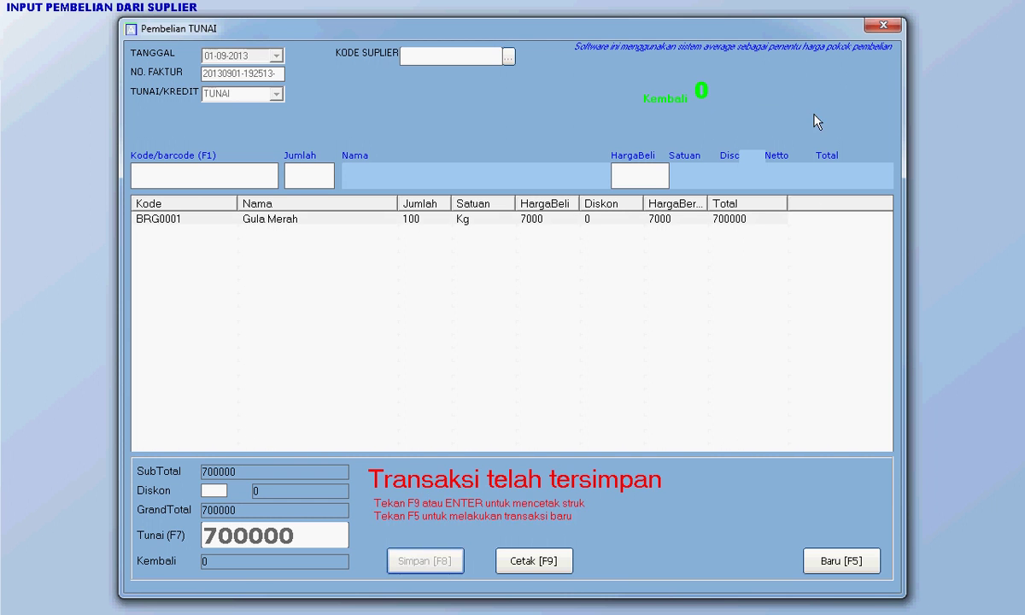
pyautogui.click(870, 31)
# - Open the Gula Merah record in the Barang master list to check its stock quantity, and close it without changes
pyautogui.click(118, 27)
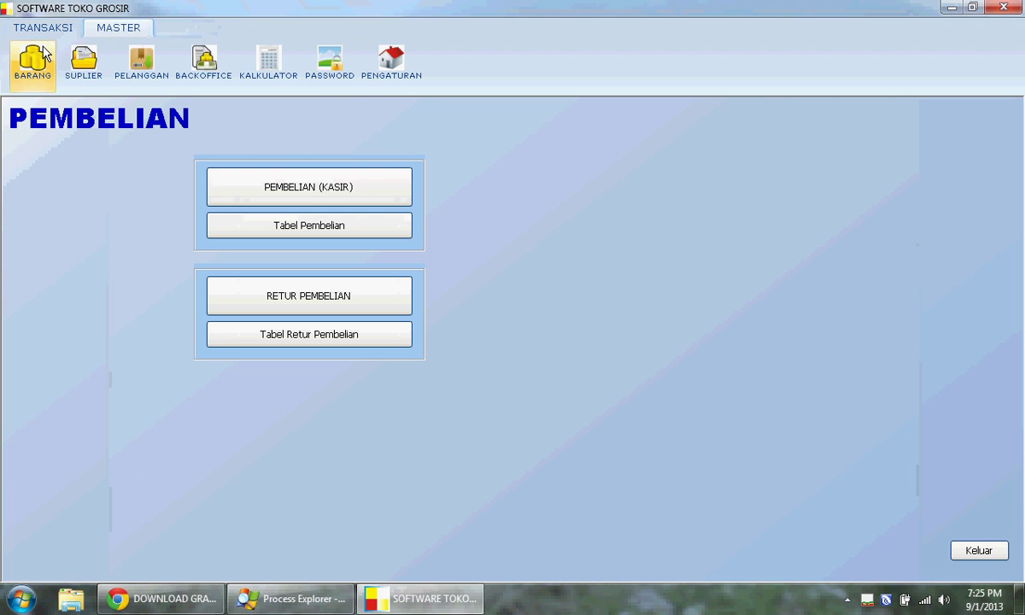
pyautogui.click(53, 76)
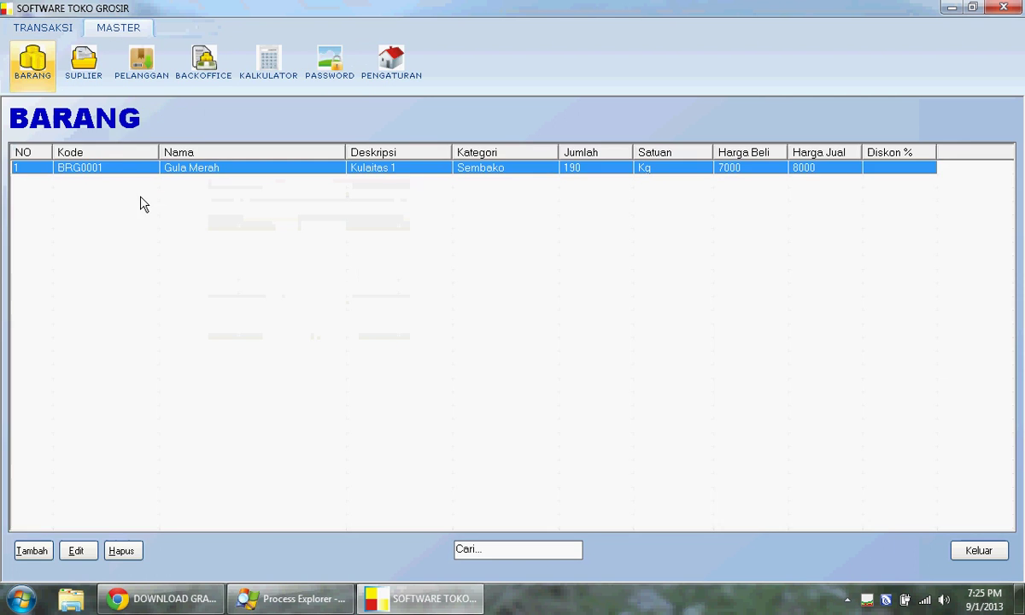
pyautogui.doubleClick(214, 186)
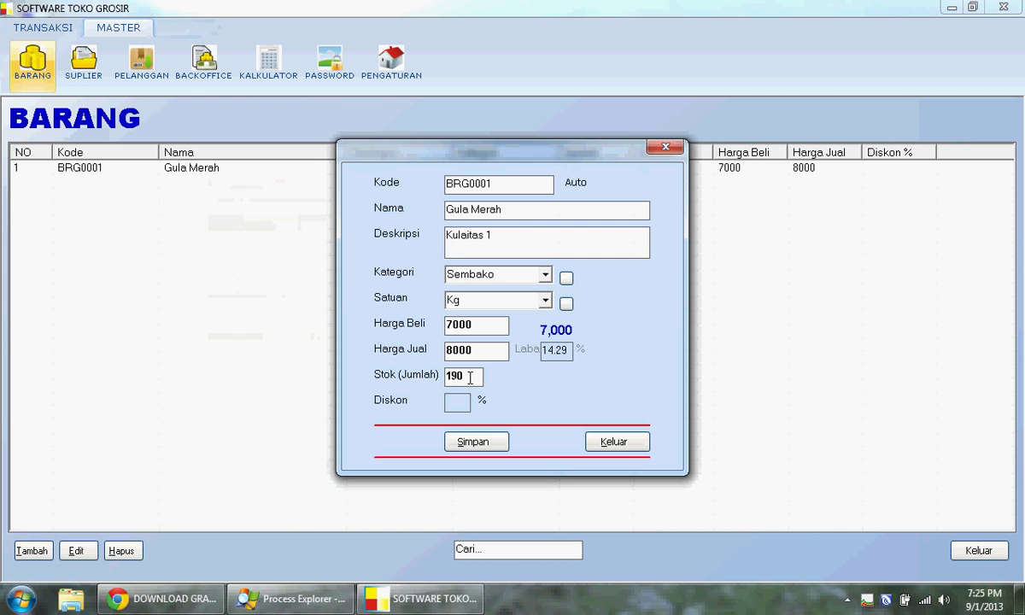
pyautogui.click(636, 448)
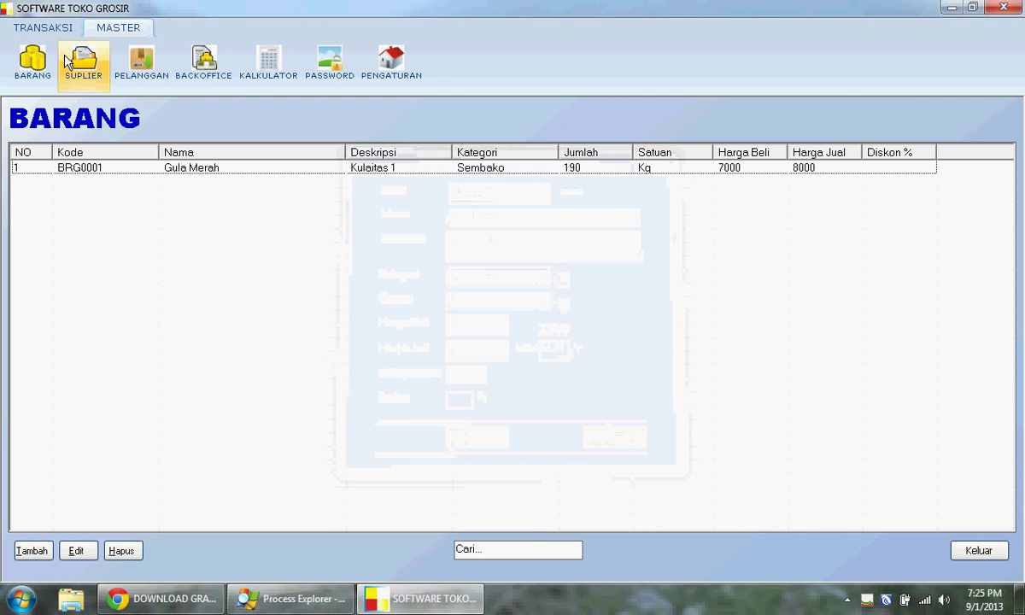
# - Start a cash sale in Penjualan (Kasir), view the new customer entry form and close it without adding a customer
pyautogui.click(43, 27)
pyautogui.click(96, 62)
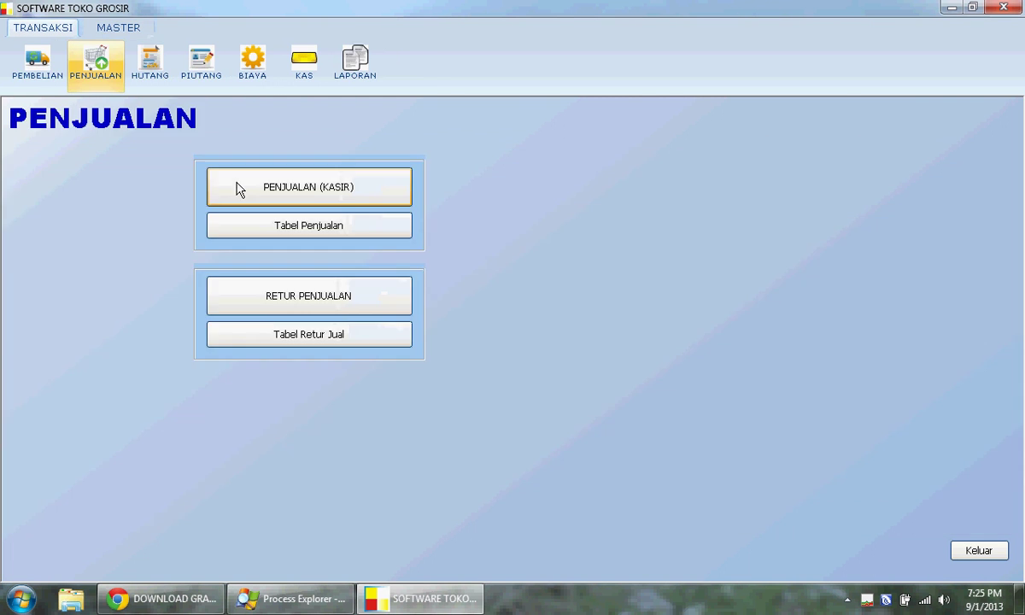
pyautogui.click(239, 190)
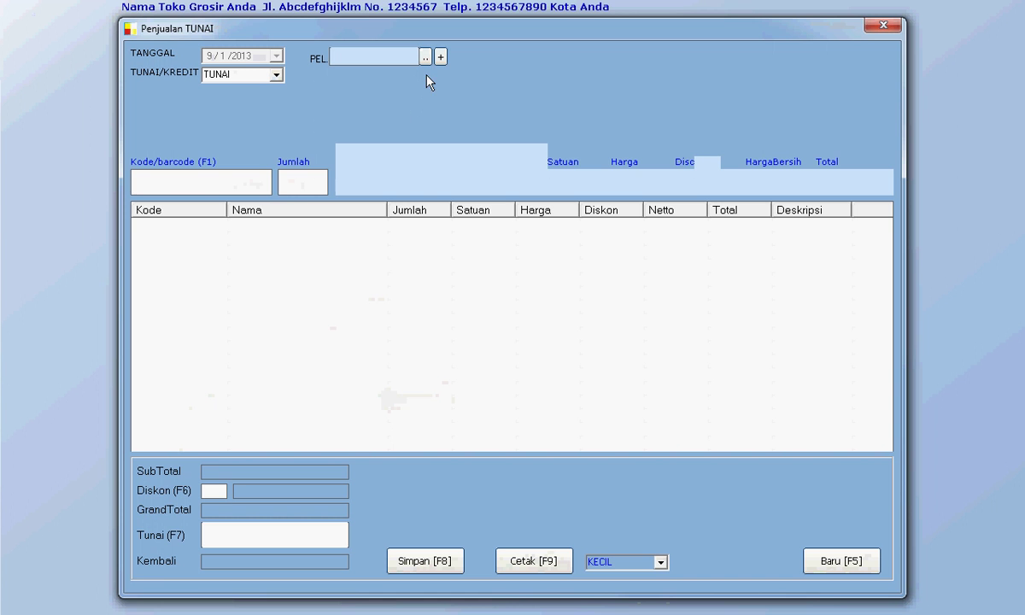
pyautogui.click(441, 57)
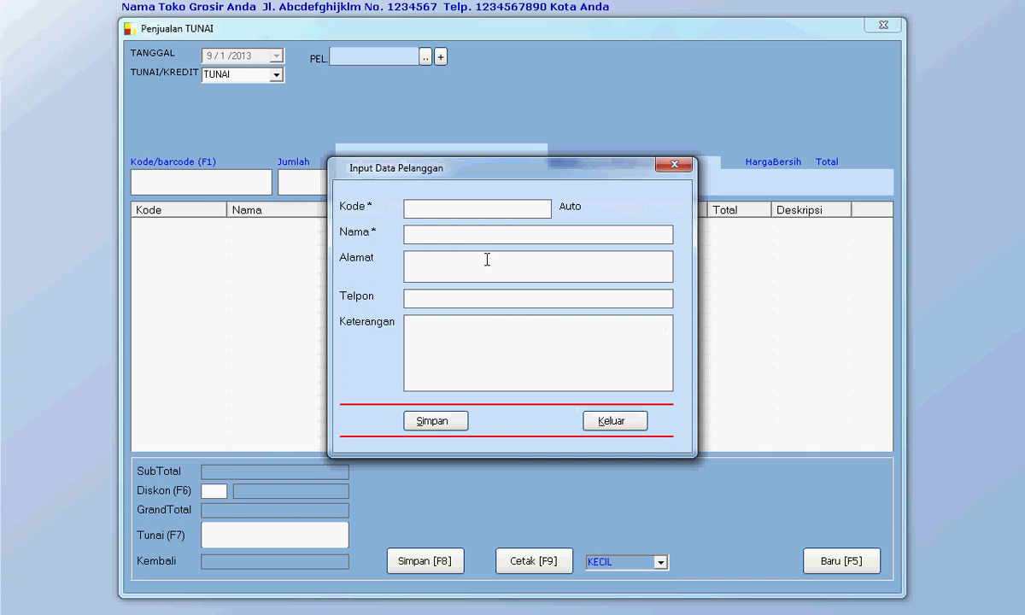
pyautogui.click(675, 165)
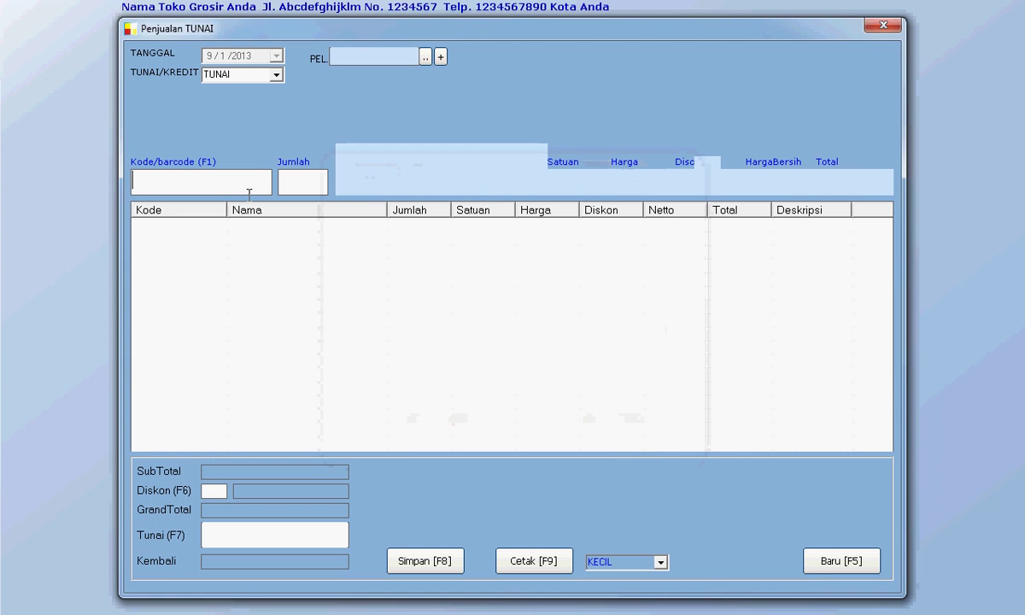
# - Look up item BRG0001, Gula Merah, and add 10 Kg of it to the cash sale
pyautogui.press('Return')
pyautogui.press('Return')
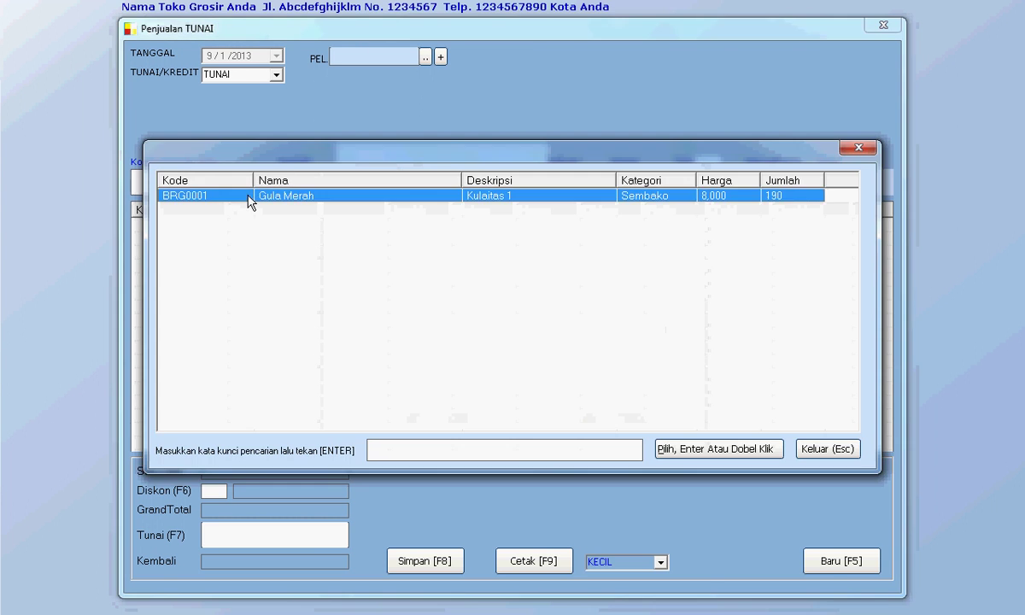
pyautogui.press('Return')
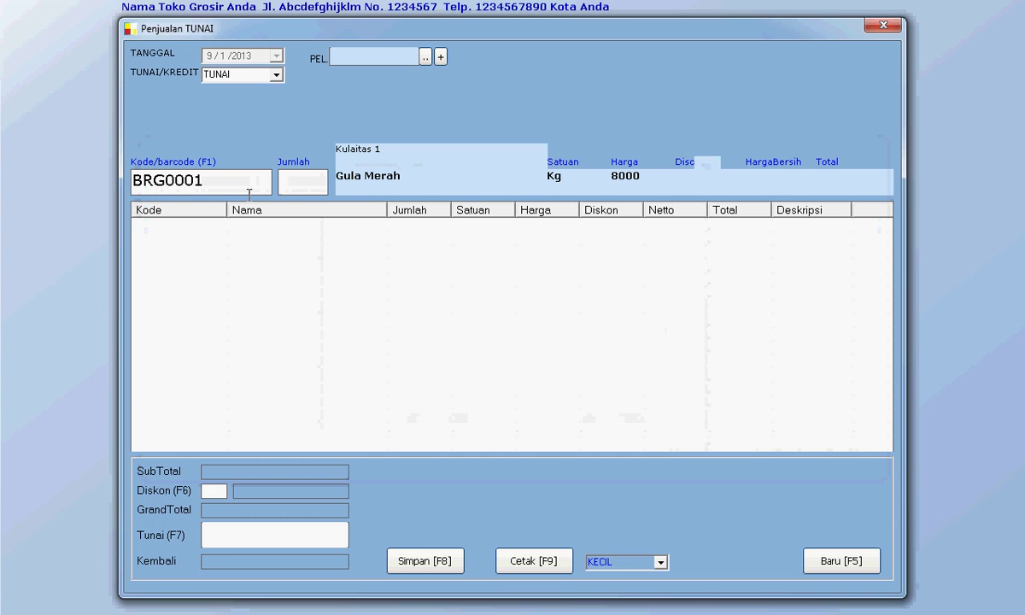
pyautogui.write('10')
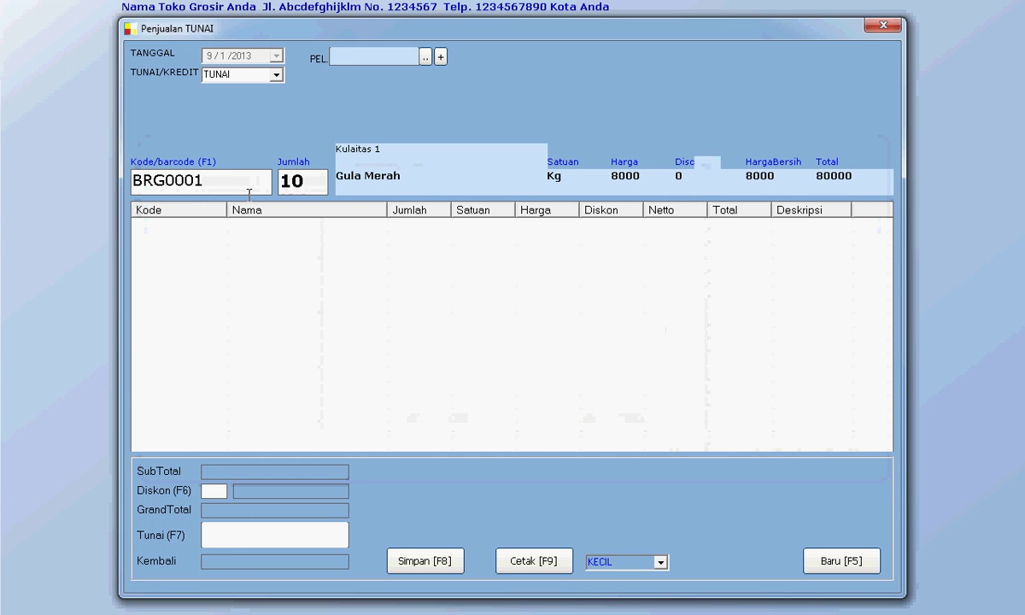
pyautogui.press('Return')
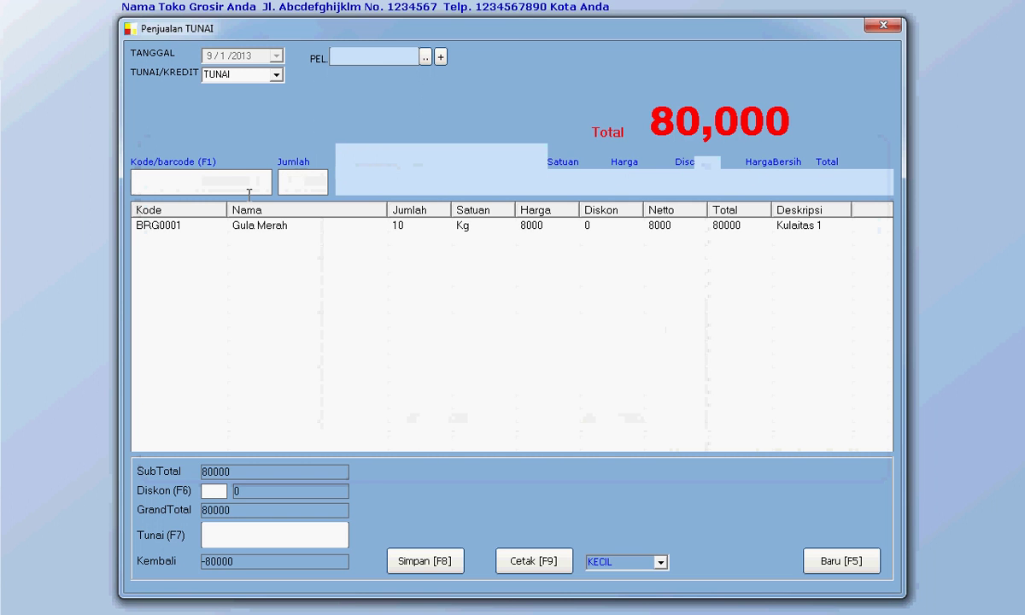
# - Enter 100000 as the cash payment and save the sales transaction
pyautogui.click(230, 535)
pyautogui.write('1')
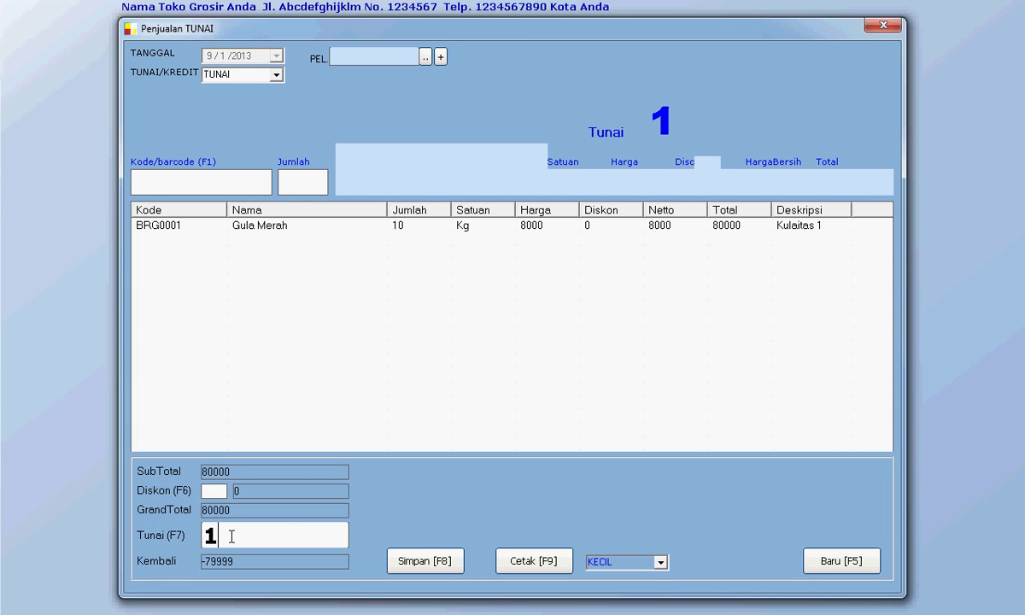
pyautogui.write('00000')
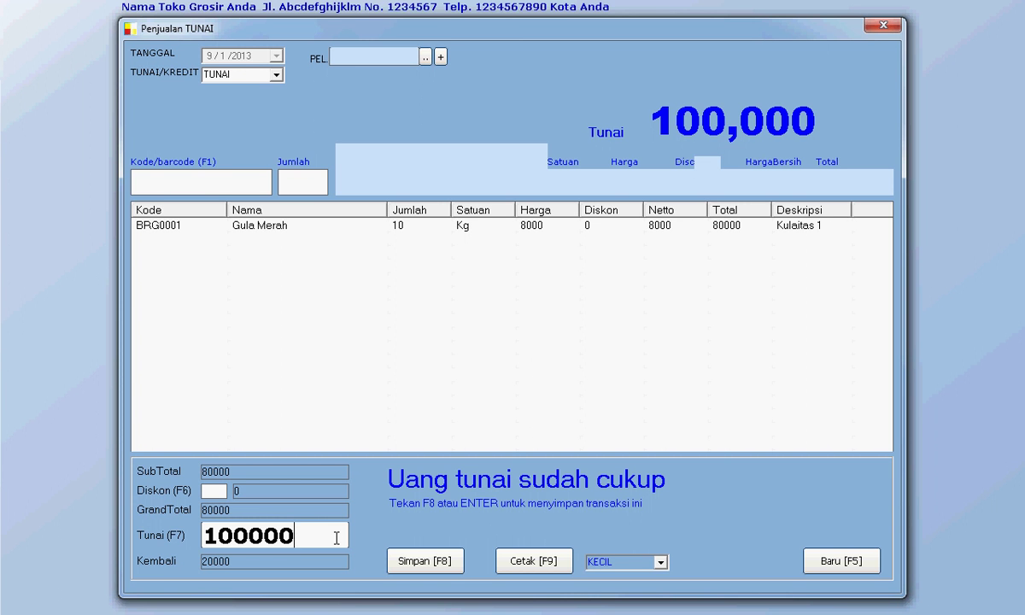
pyautogui.click(434, 564)
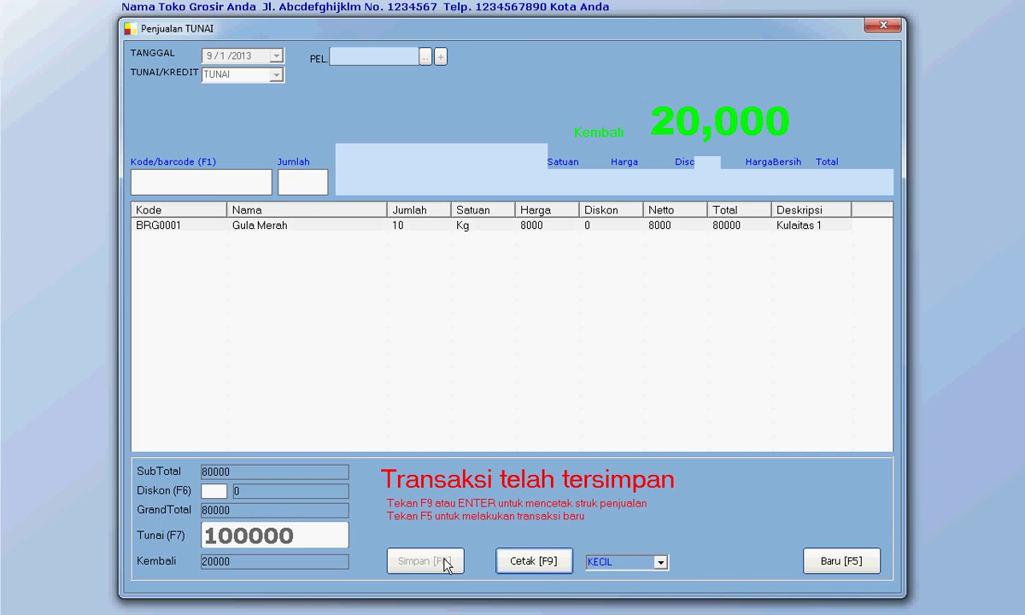
# - Examine the available receipt print formats, keep KECIL selected, and close the sales form
pyautogui.click(662, 563)
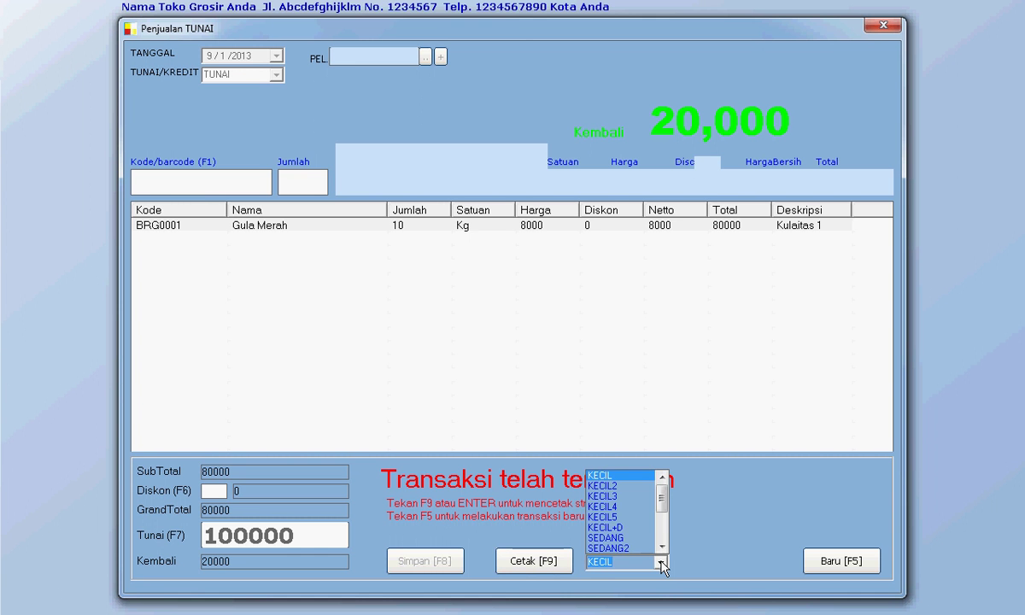
pyautogui.scroll(-2, 645, 534)
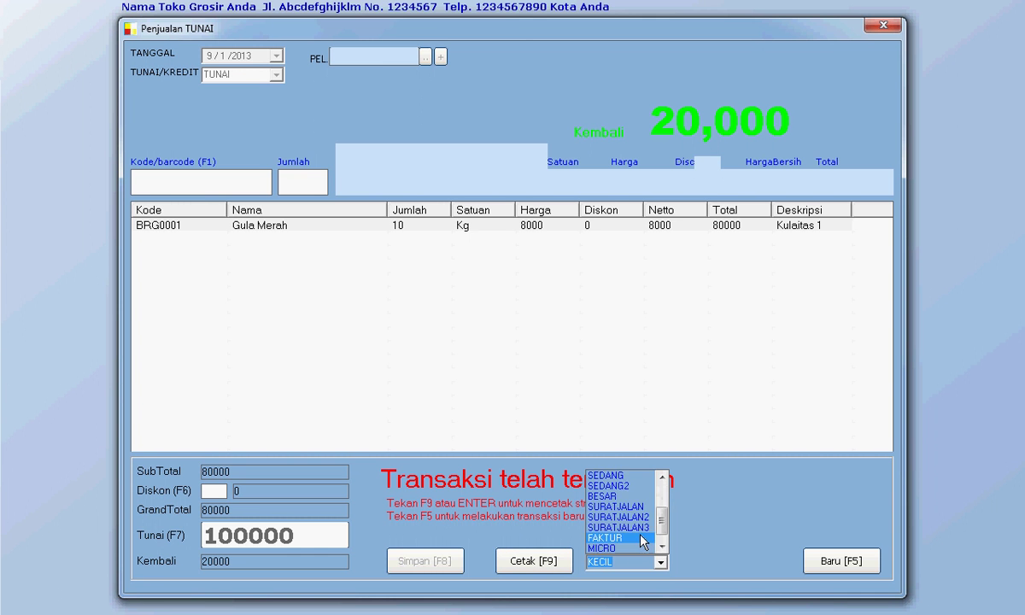
pyautogui.scroll(2, 645, 538)
pyautogui.doubleClick(661, 563)
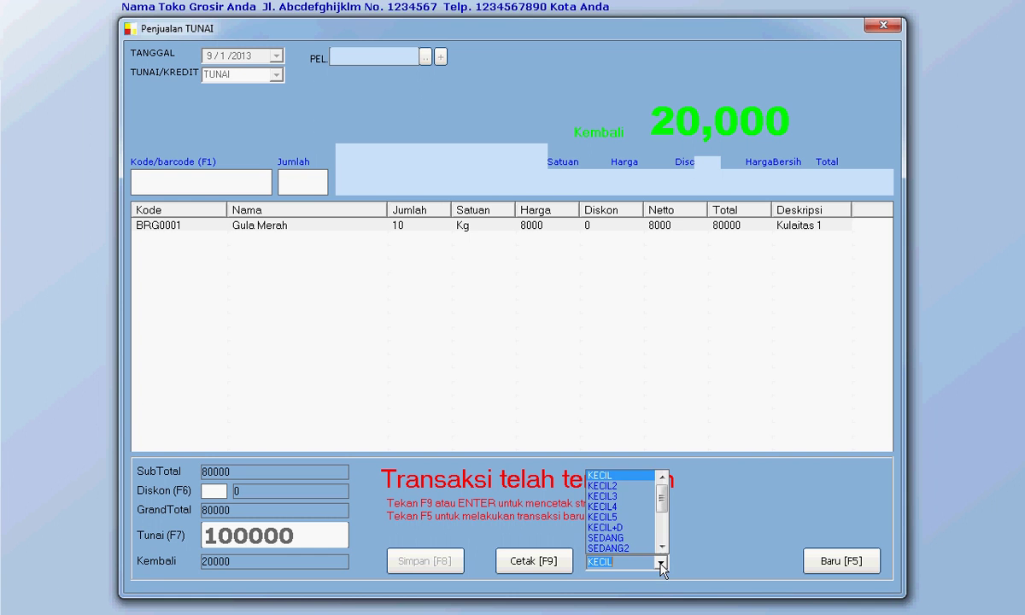
pyautogui.click(633, 475)
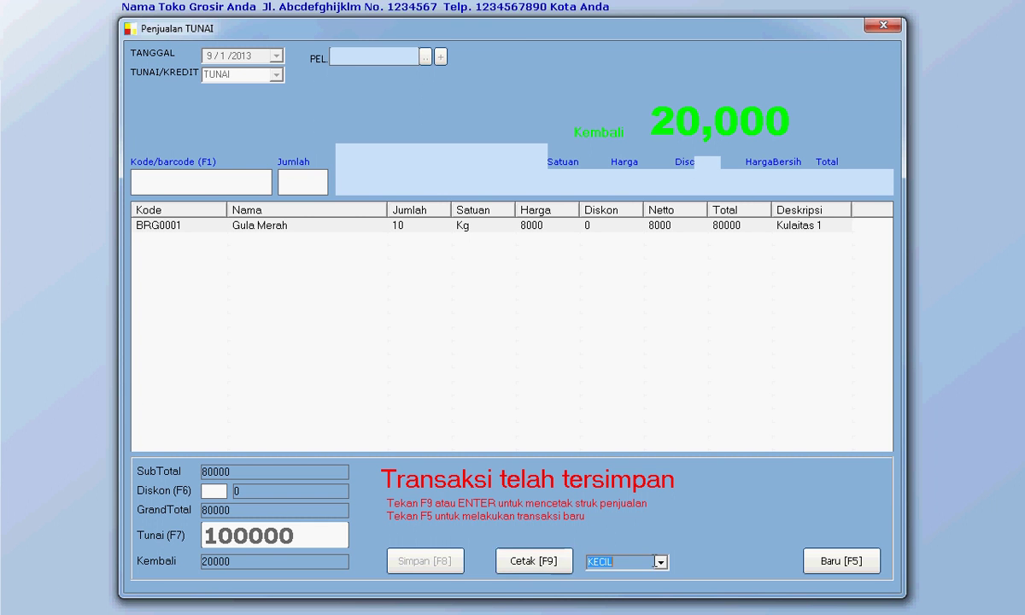
pyautogui.click(661, 563)
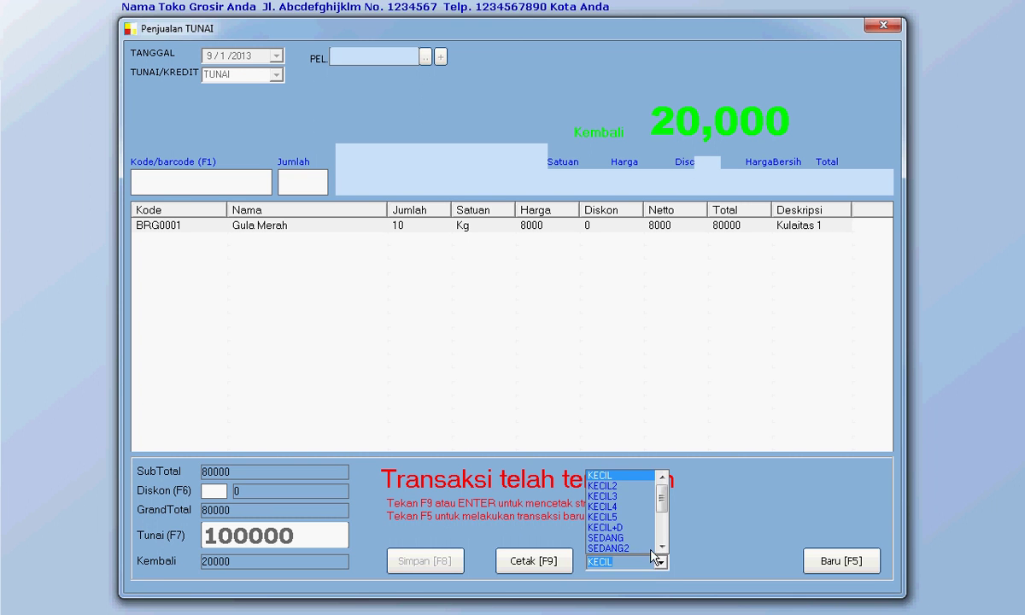
pyautogui.scroll(-3, 651, 550)
pyautogui.click(661, 562)
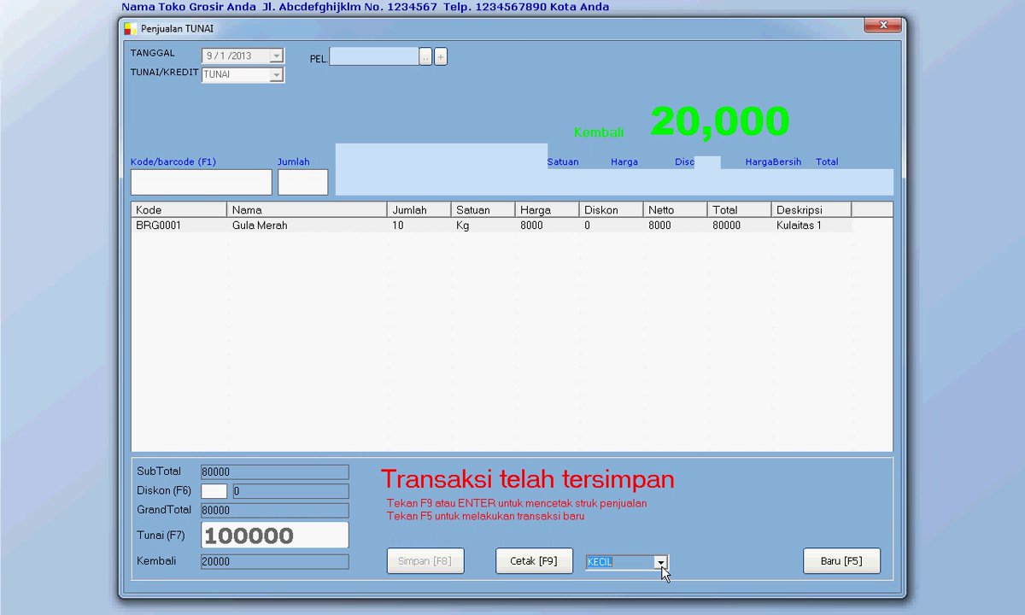
pyautogui.click(662, 564)
pyautogui.scroll(-3, 661, 559)
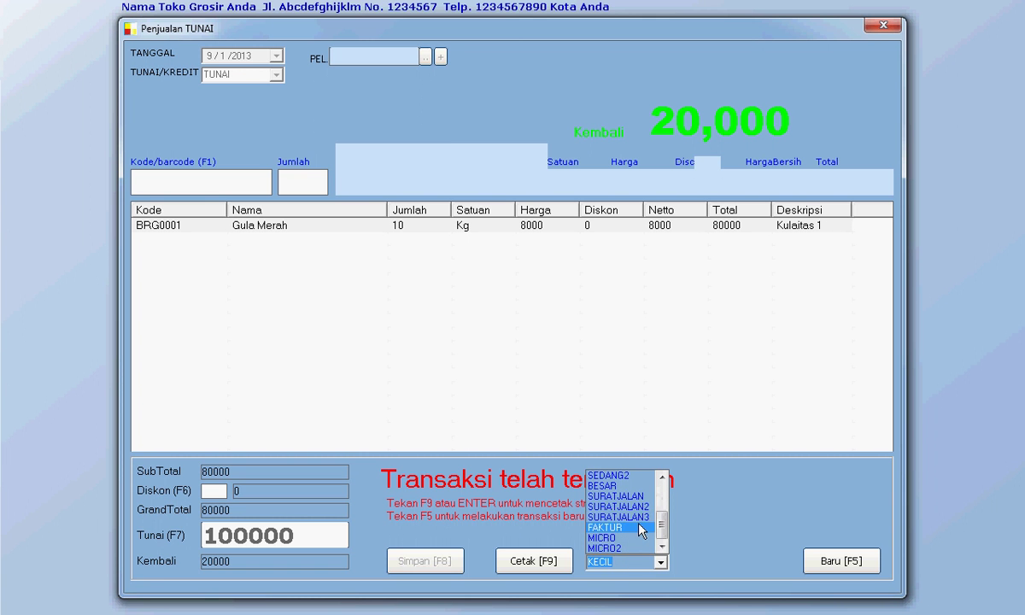
pyautogui.click(671, 565)
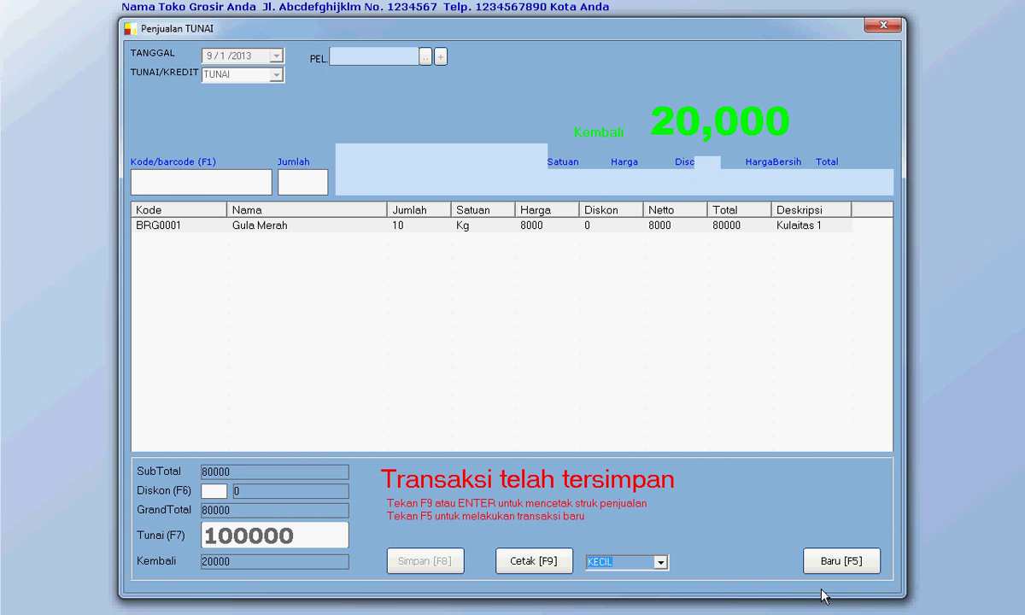
pyautogui.click(883, 28)
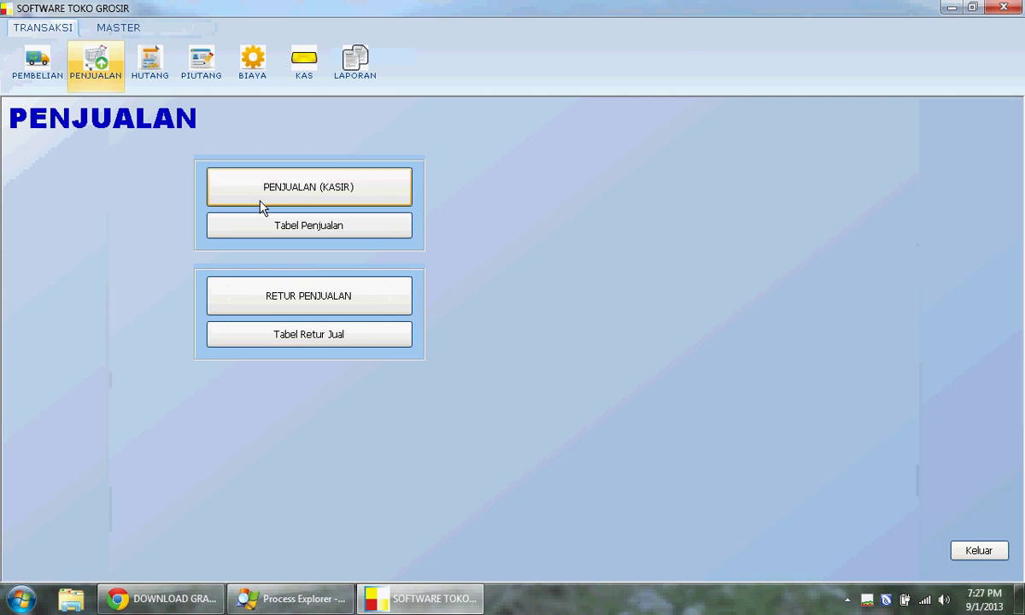
# - Open Tabel Penjualan, display the recorded sale in the cashier form, close it and view the sale's details
pyautogui.click(282, 224)
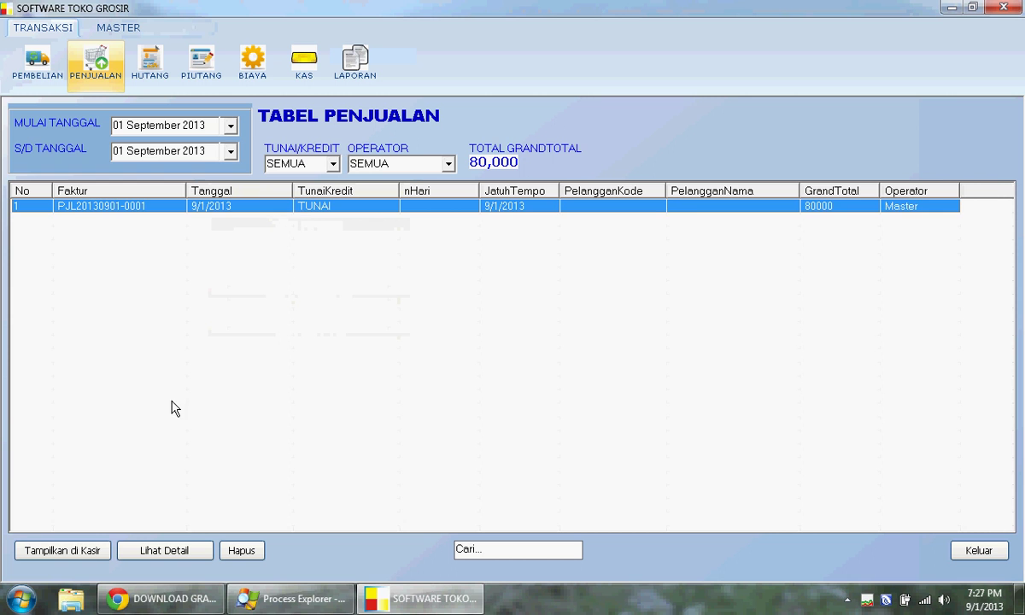
pyautogui.click(85, 548)
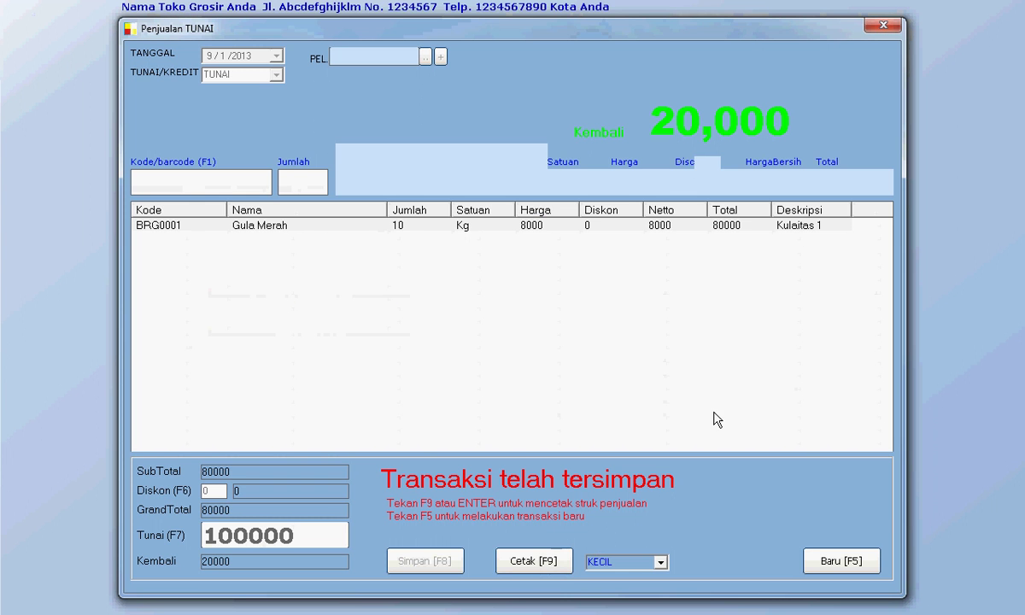
pyautogui.click(885, 25)
pyautogui.click(186, 550)
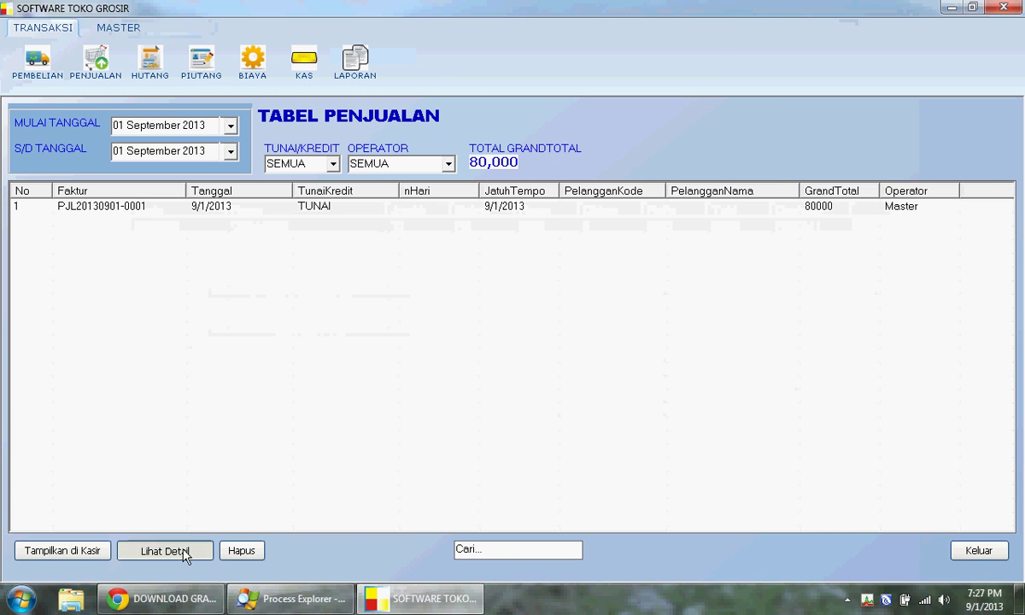
pyautogui.click(396, 187)
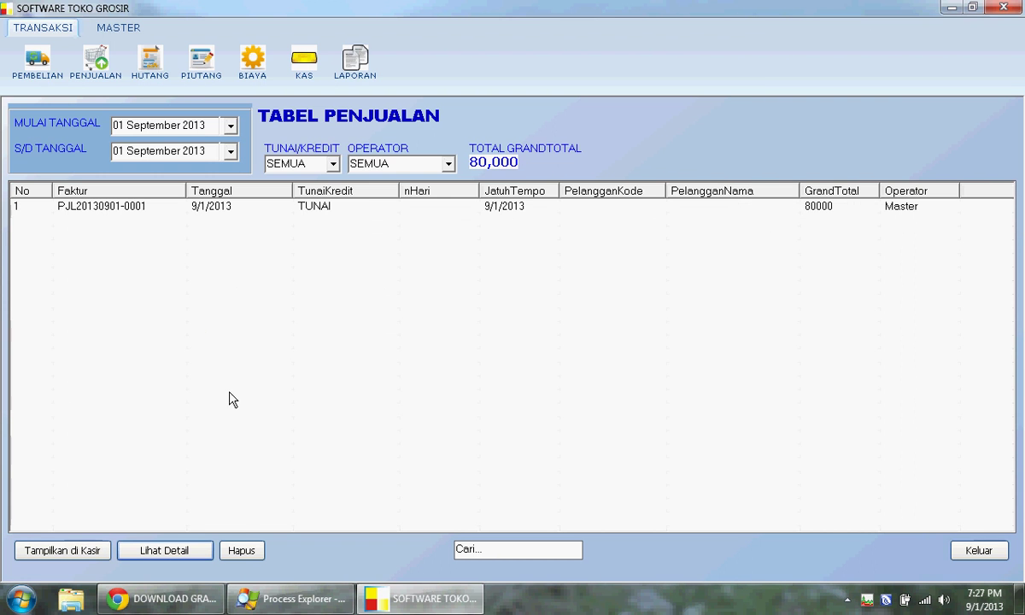
# - Review the delete dialog for the recorded sale, exit without deleting it, and leave Tabel Penjualan
pyautogui.click(254, 553)
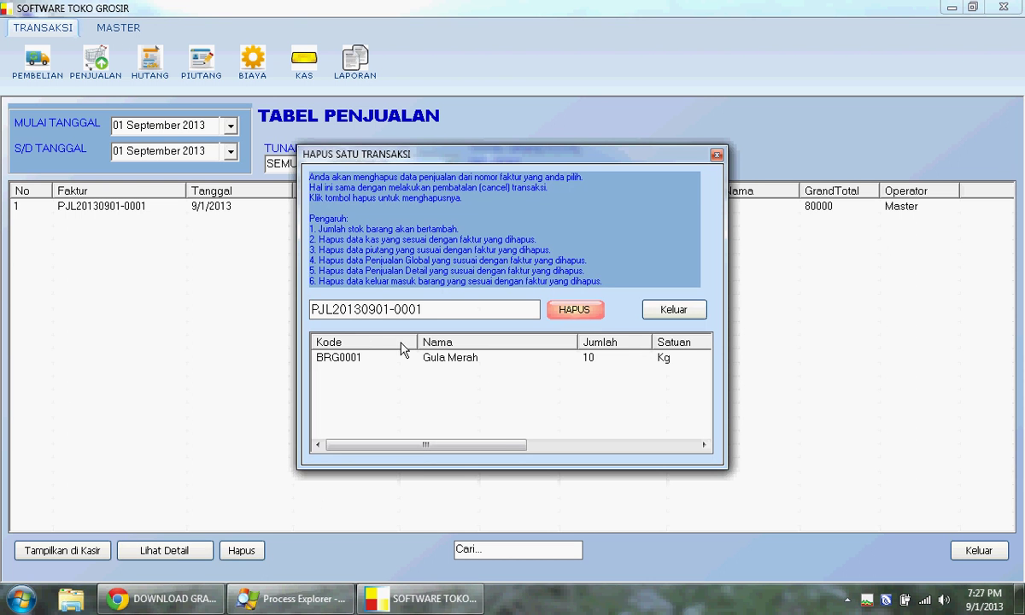
pyautogui.moveTo(419, 445); pyautogui.dragTo(382, 439)
pyautogui.click(673, 310)
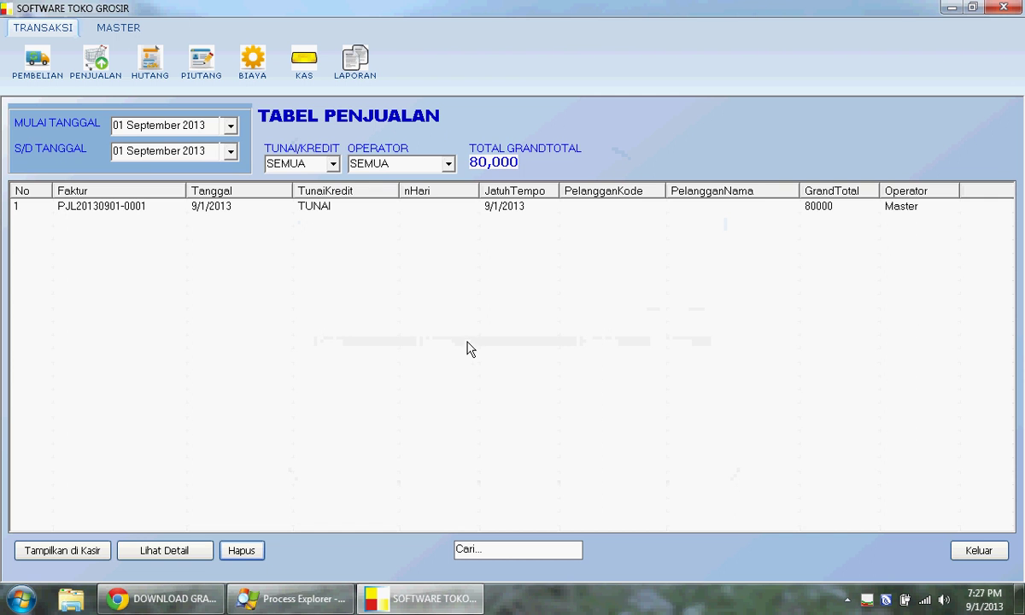
pyautogui.click(127, 206)
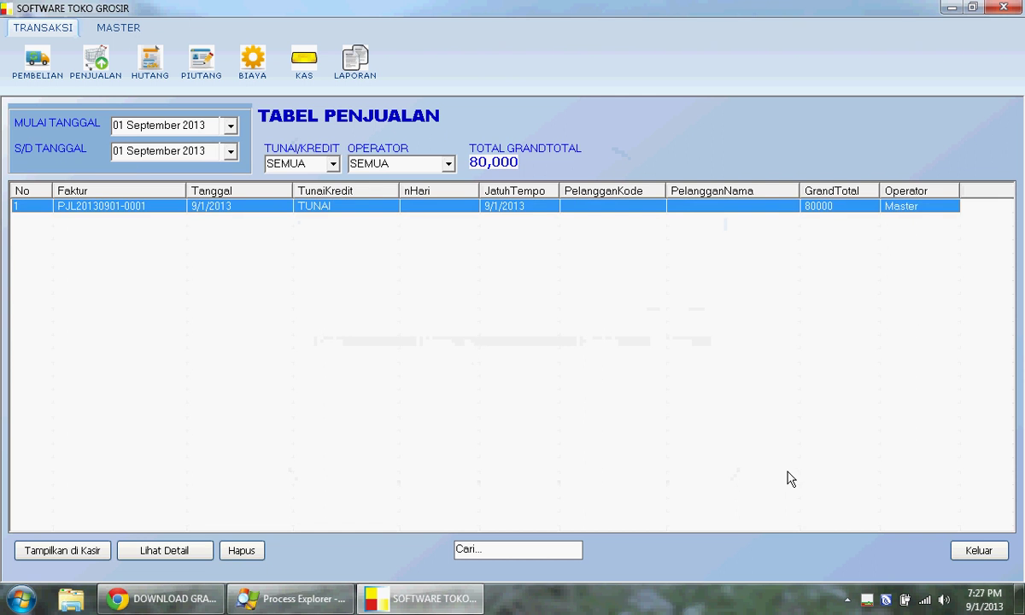
pyautogui.click(979, 551)
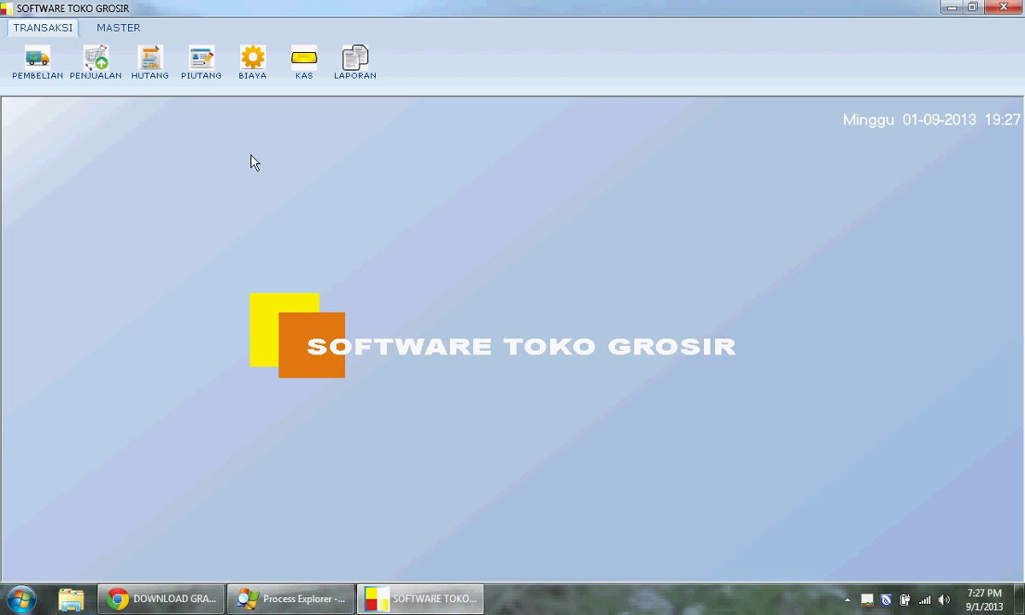
# - Examine the TUNAI/KREDIT payment terms in the cashier sales form, keep TUNAI selected, and close the form
pyautogui.click(309, 63)
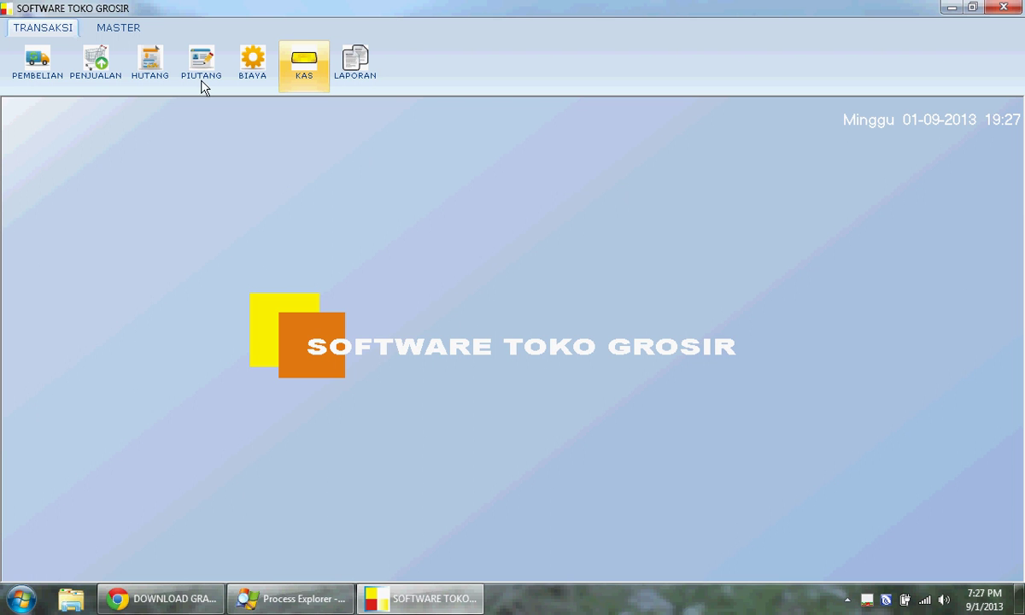
pyautogui.click(95, 61)
pyautogui.click(240, 195)
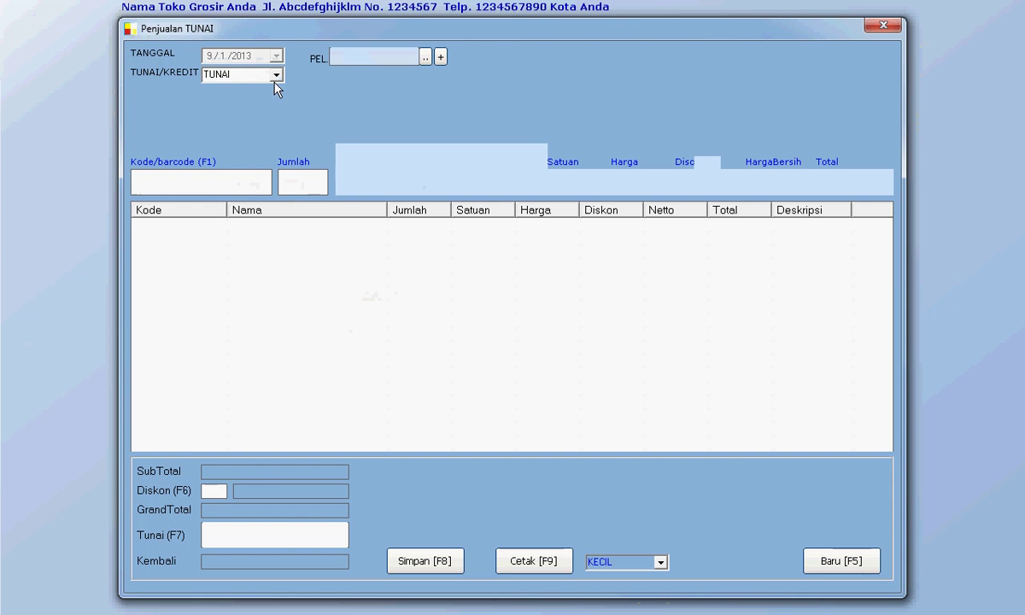
pyautogui.click(276, 76)
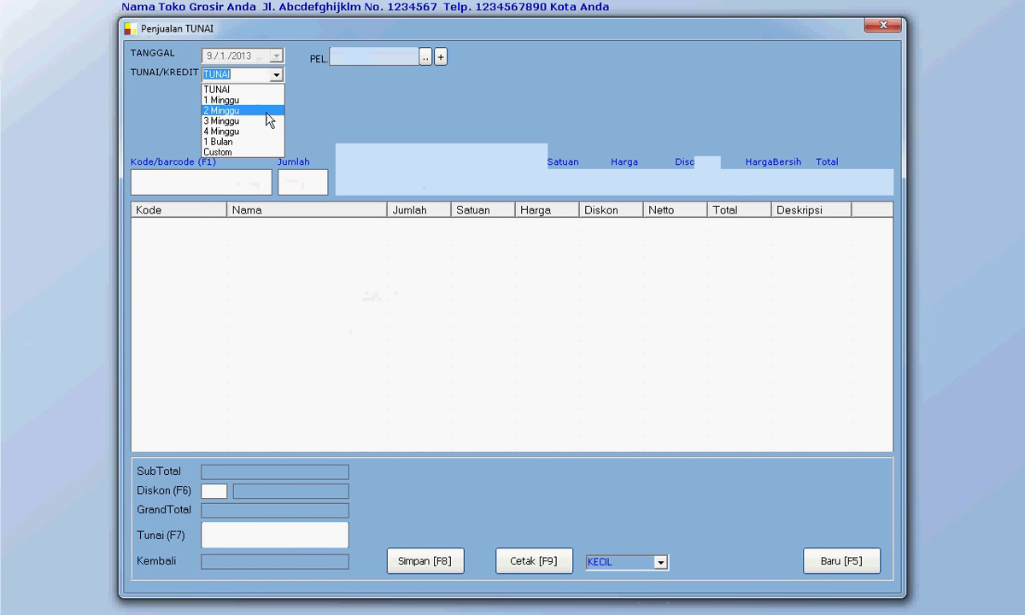
pyautogui.click(248, 89)
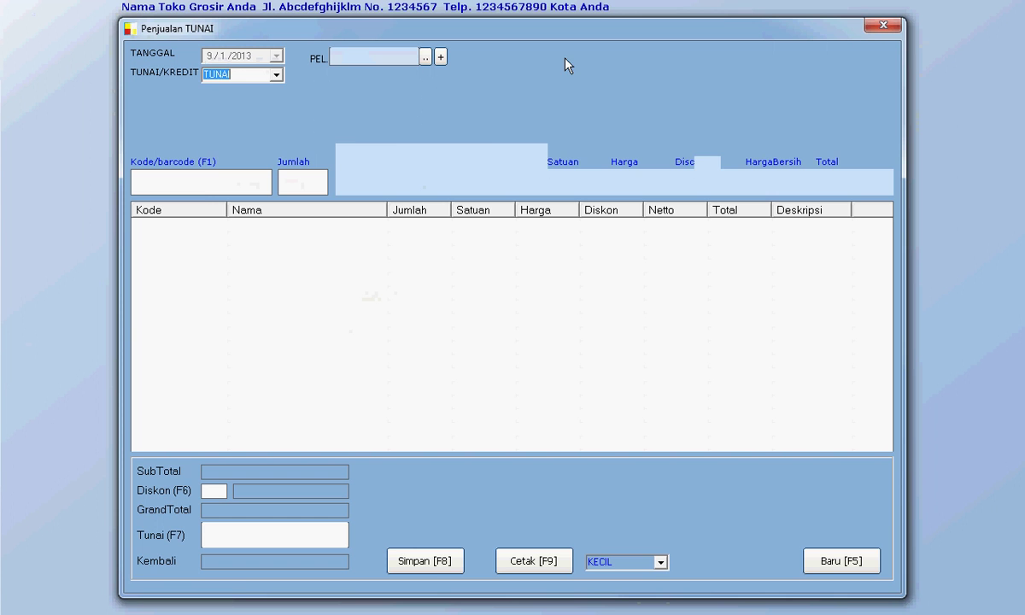
pyautogui.click(883, 25)
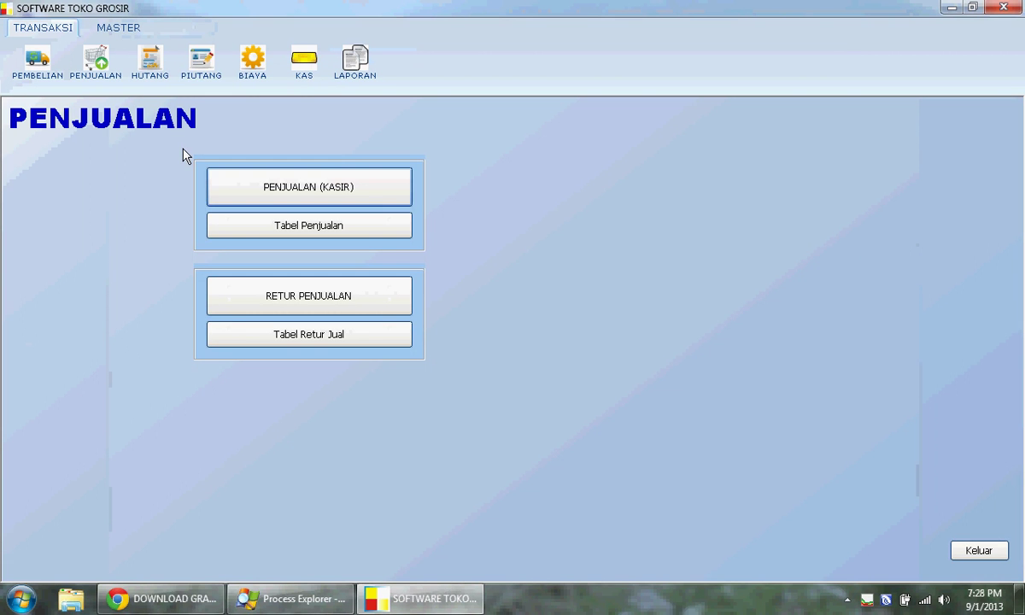
# - View the Piutang list, close it, and display the Laporan Penjualan sales report
pyautogui.click(188, 79)
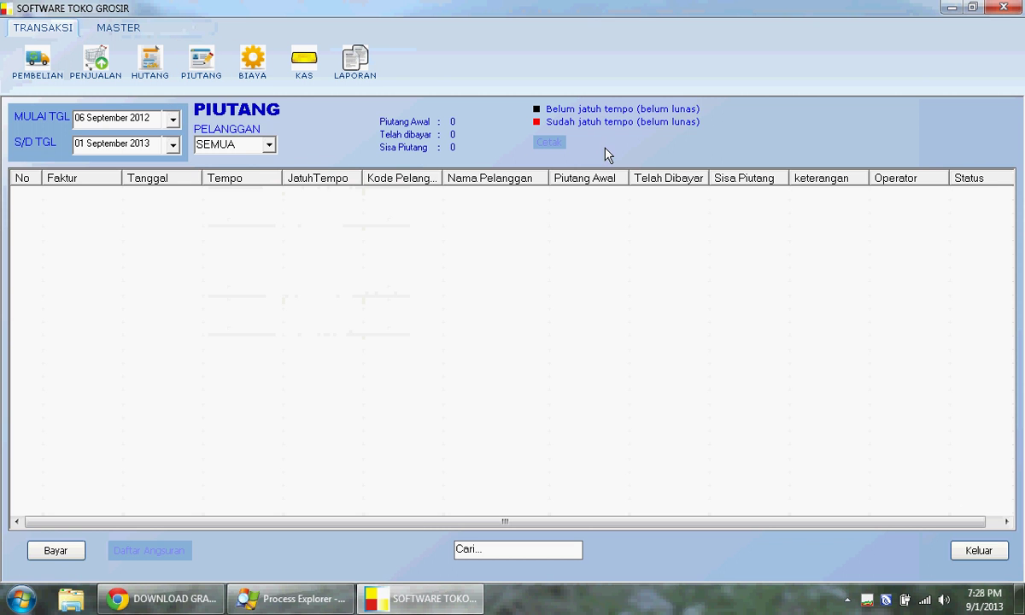
pyautogui.click(974, 552)
pyautogui.click(375, 73)
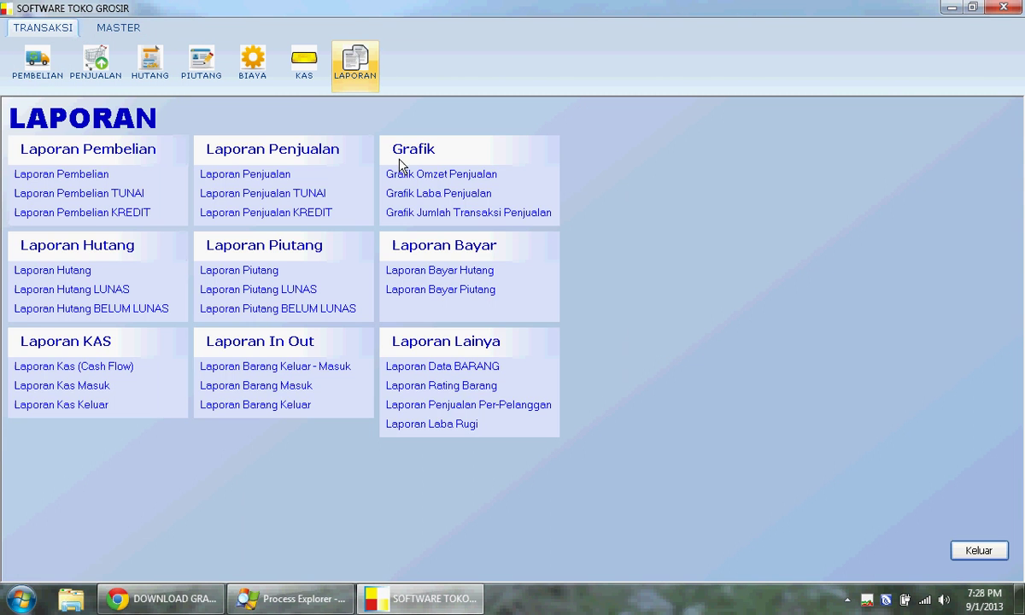
pyautogui.click(256, 175)
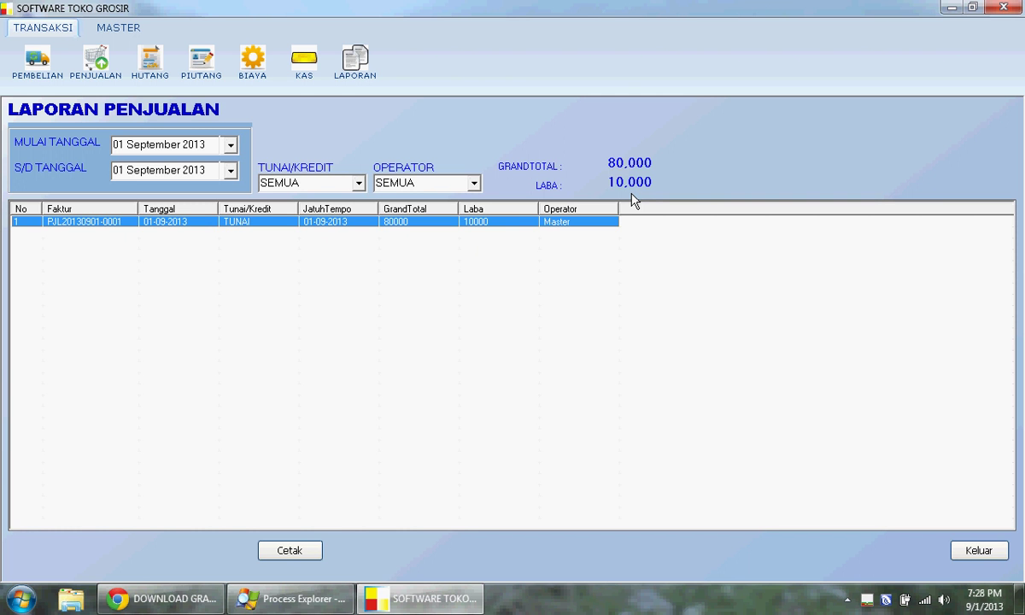
# - View the Biaya expense list and return to the Laporan Penjualan report
pyautogui.click(250, 67)
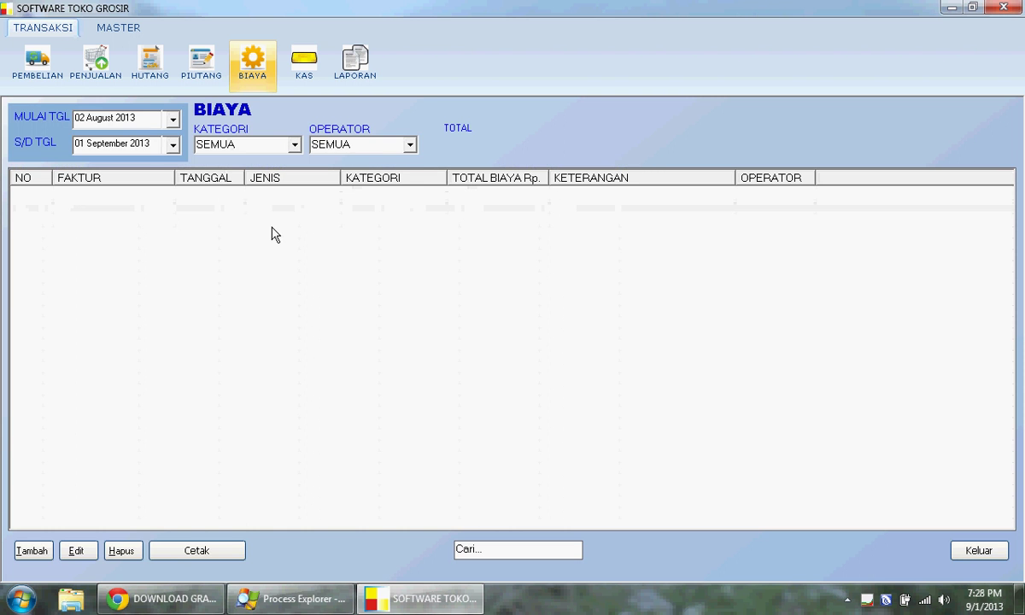
pyautogui.click(358, 62)
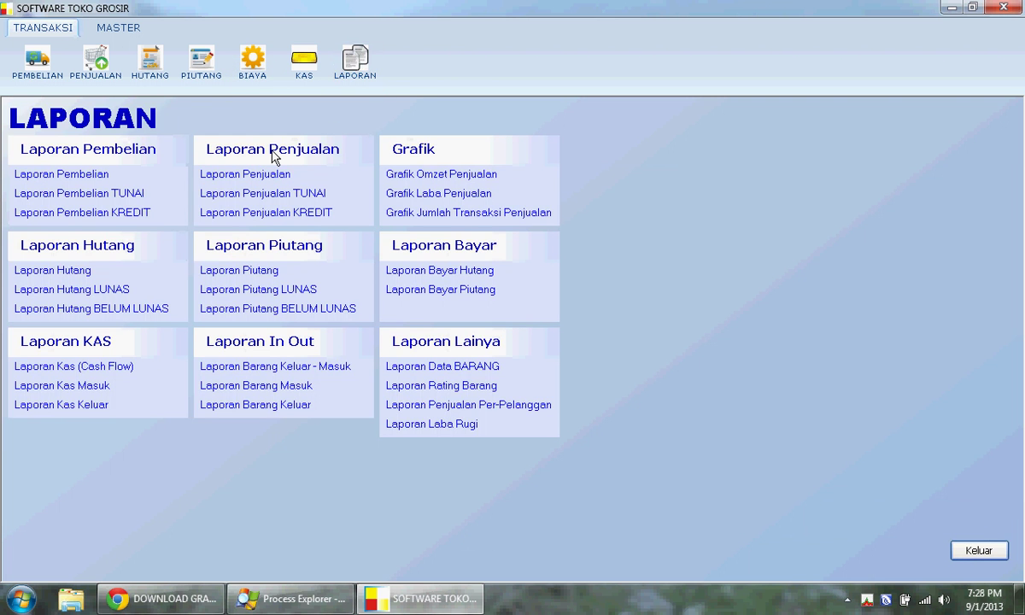
pyautogui.click(279, 175)
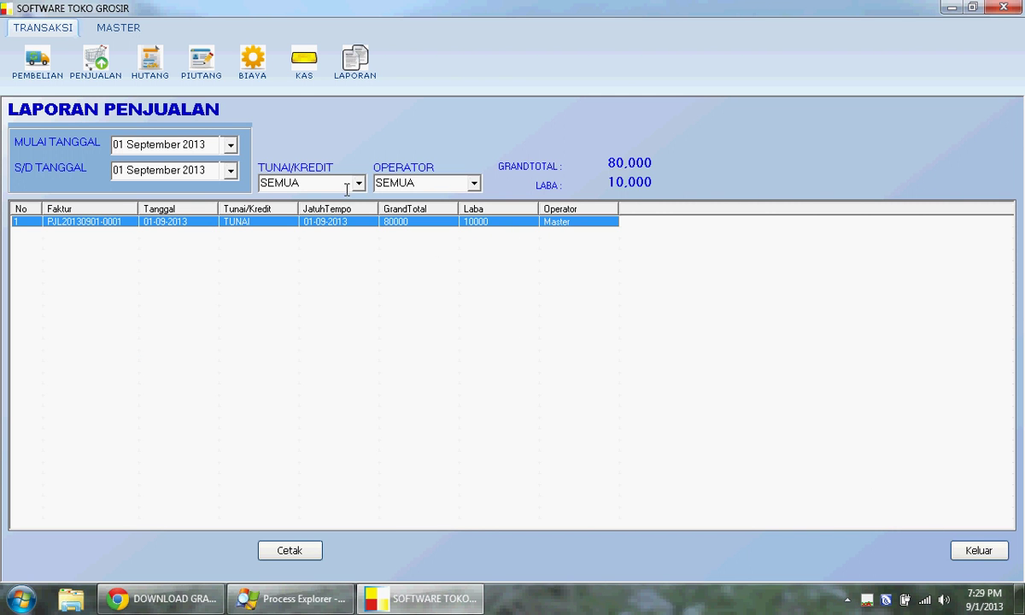
# - Check the option to add an expense in Biaya, revisit Laporan Penjualan, and return to the list of reports
pyautogui.click(246, 71)
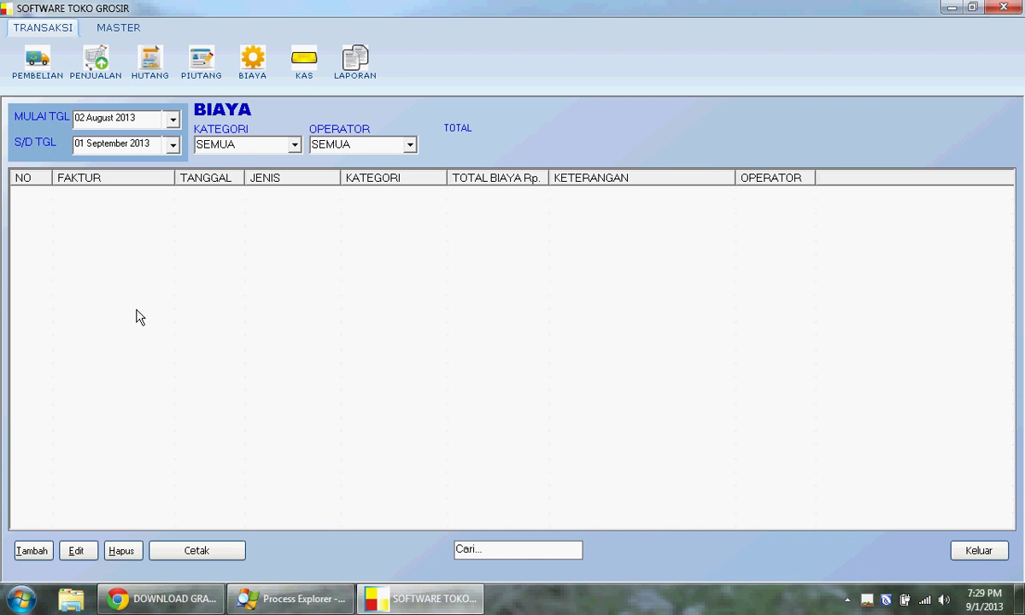
pyautogui.click(26, 551)
pyautogui.click(354, 60)
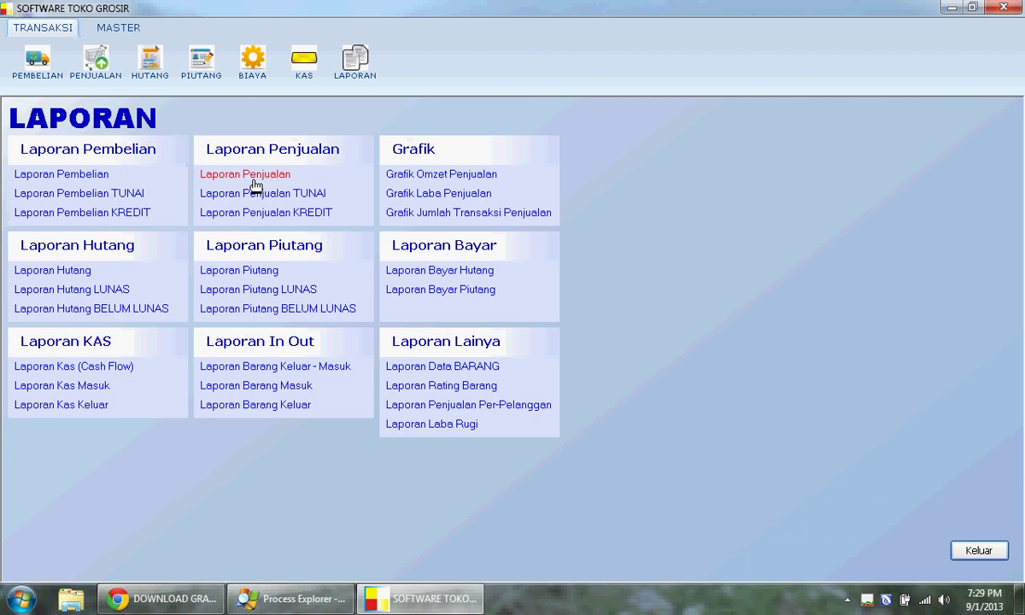
pyautogui.click(254, 185)
pyautogui.click(348, 69)
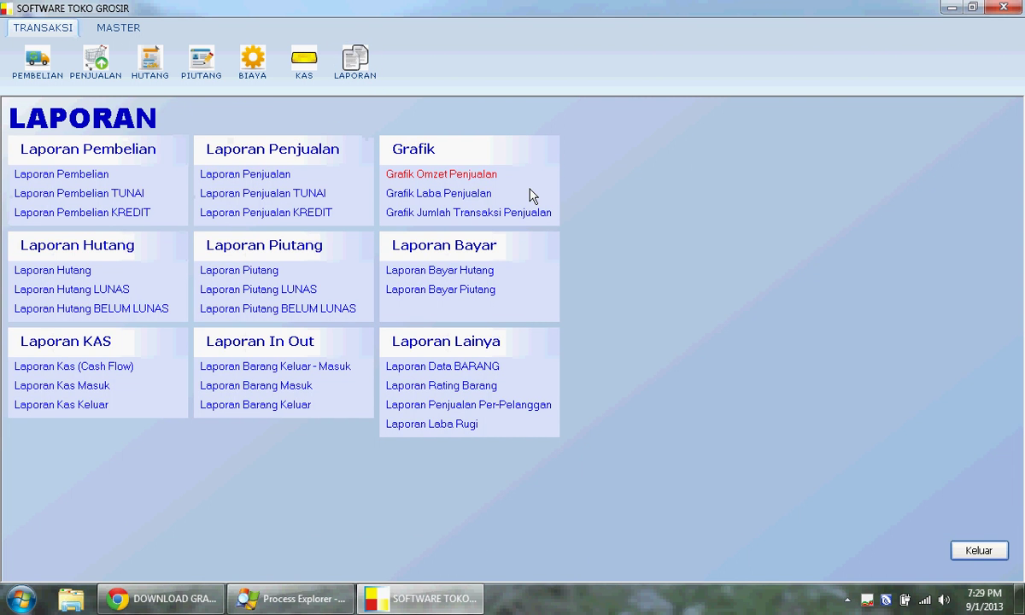
# - Display the Omzet Penjualan chart for September 2013, switch it to LABA PENJUALAN, and close the chart
pyautogui.click(199, 179)
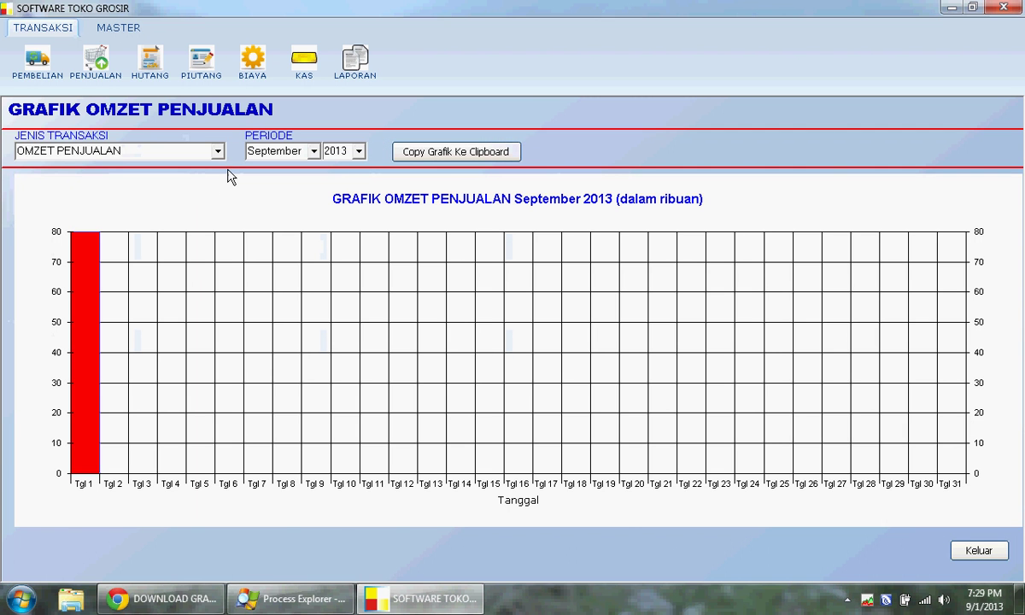
pyautogui.click(218, 152)
pyautogui.click(212, 180)
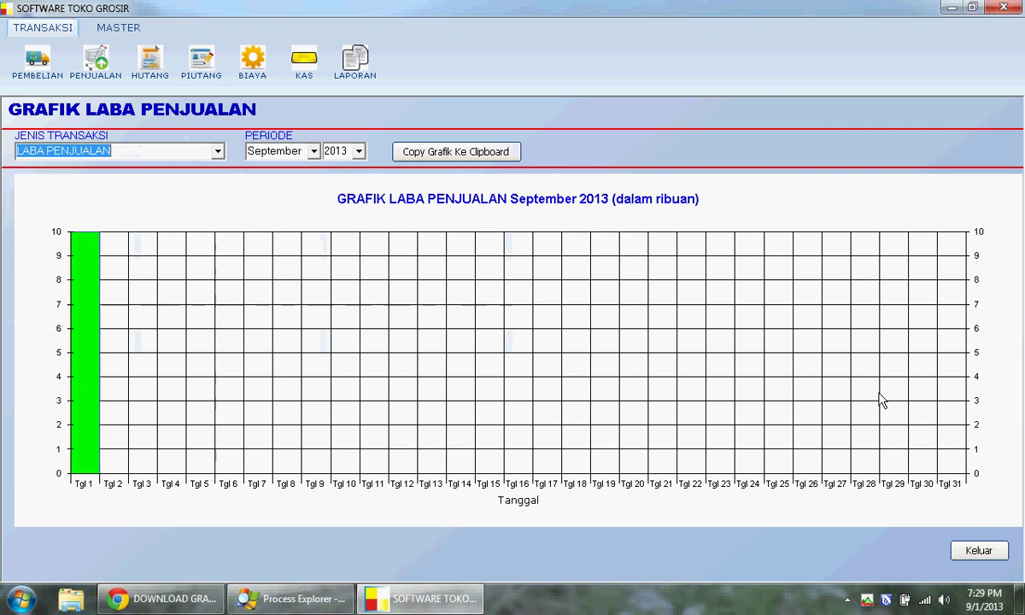
pyautogui.click(974, 552)
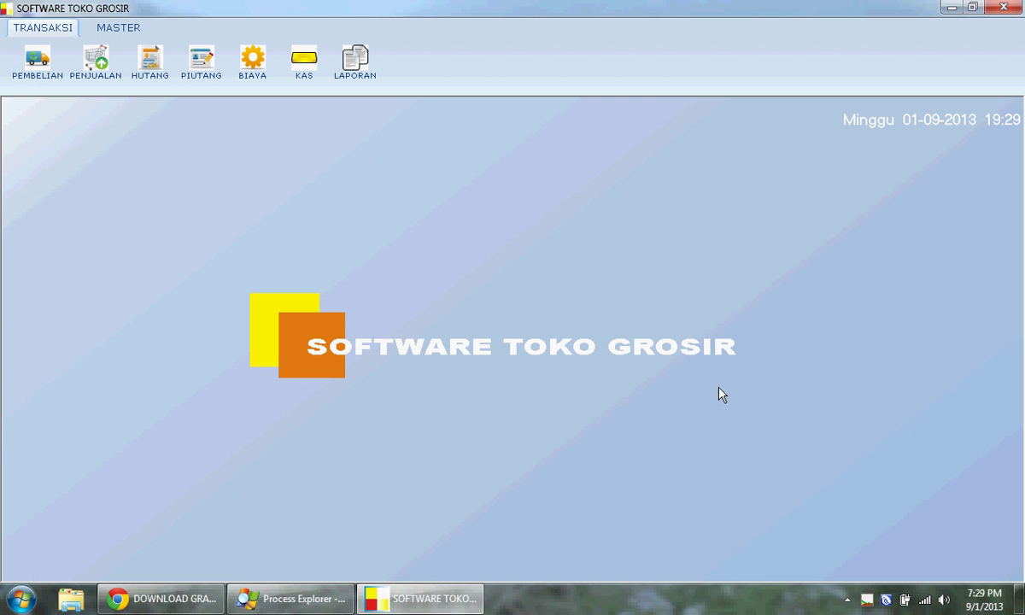
# - Switch to Chrome and open the Cara Beli page on indoaplikasi.com
pyautogui.click(155, 598)
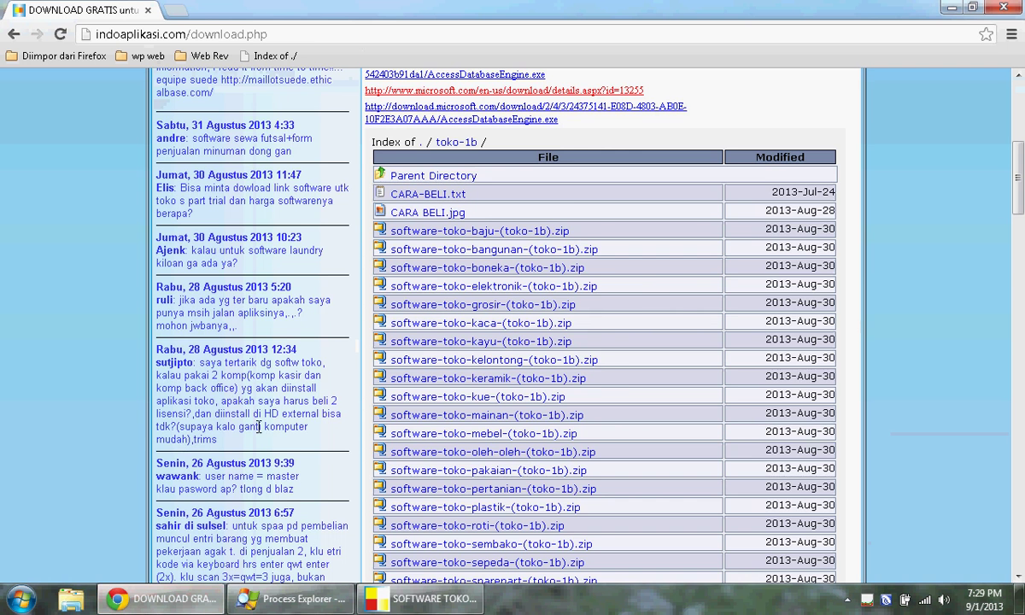
pyautogui.scroll(4, 257, 417)
pyautogui.scroll(1, 257, 416)
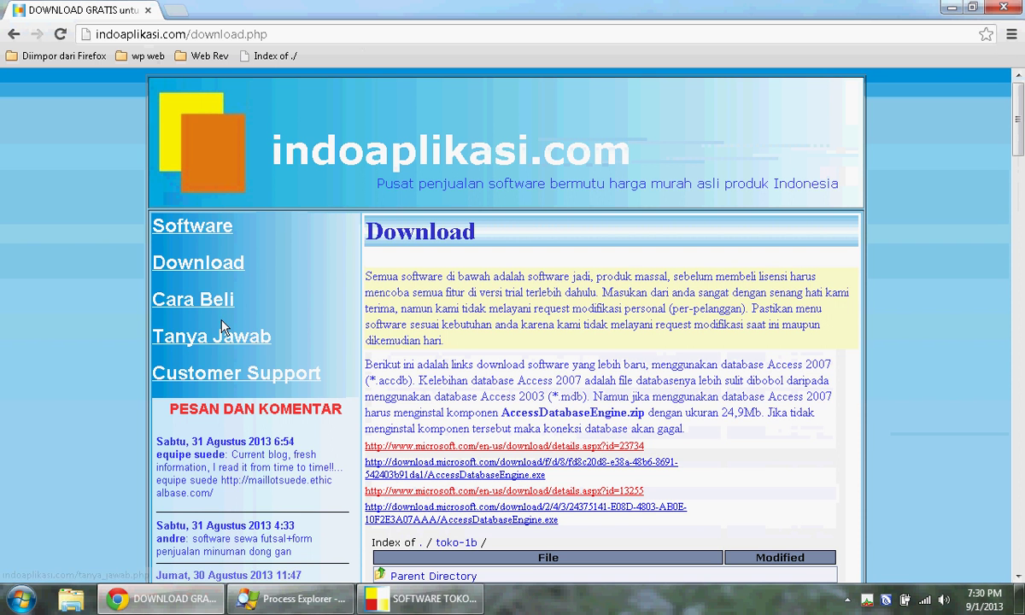
pyautogui.click(210, 299)
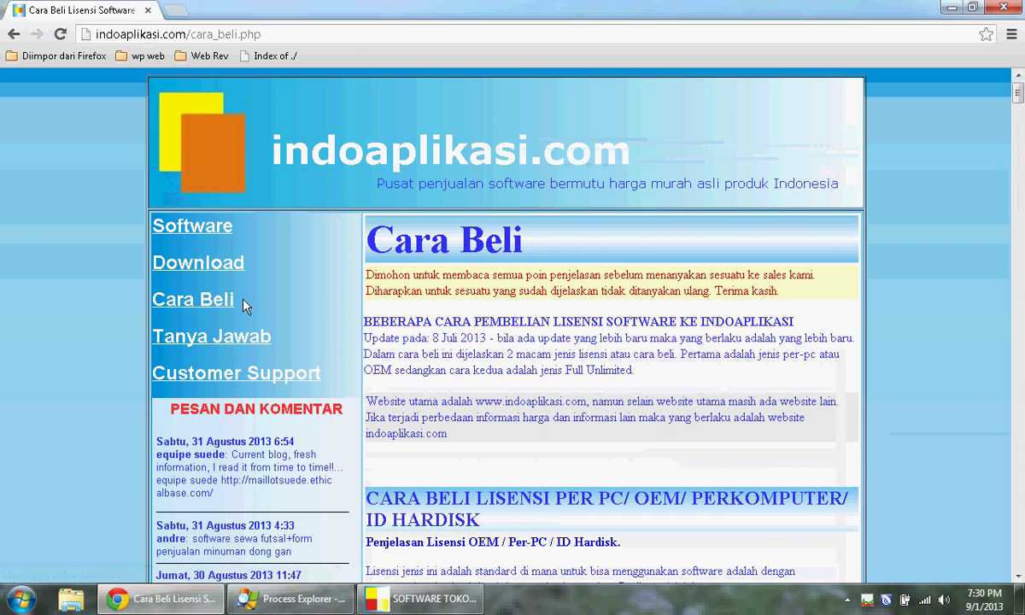